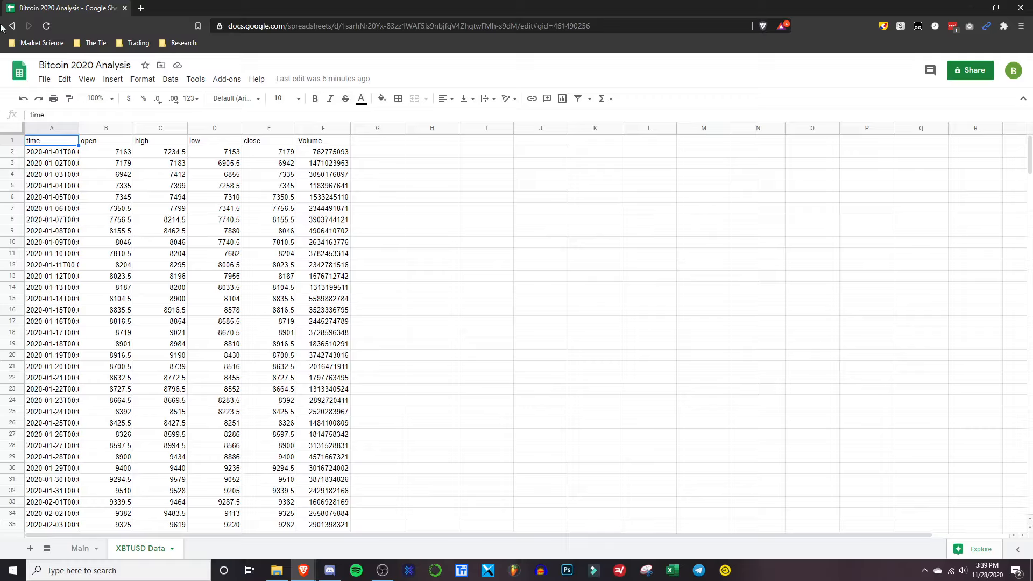
{"action": "left_click", "coordinate": [44, 79]}
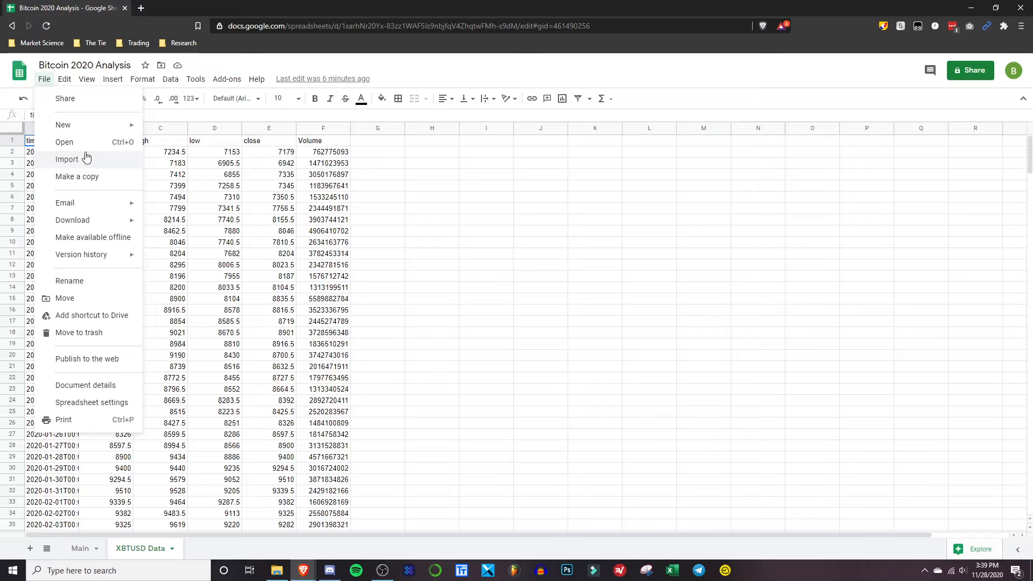
{"action": "left_click", "coordinate": [378, 176]}
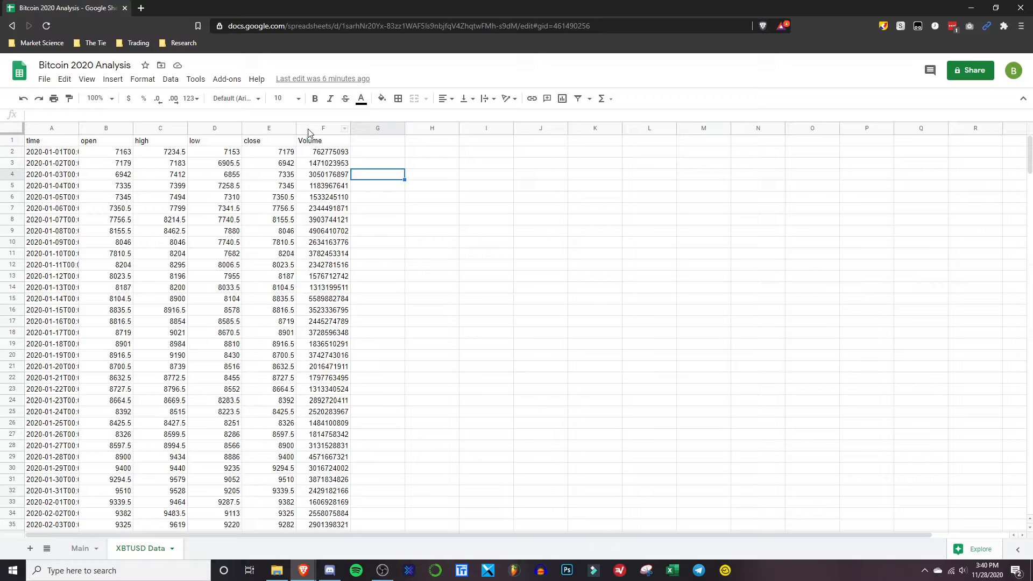
Rename the headers in A1 through E1 as Date, Open, High, Low and Close
{"action": "left_click", "coordinate": [45, 144]}
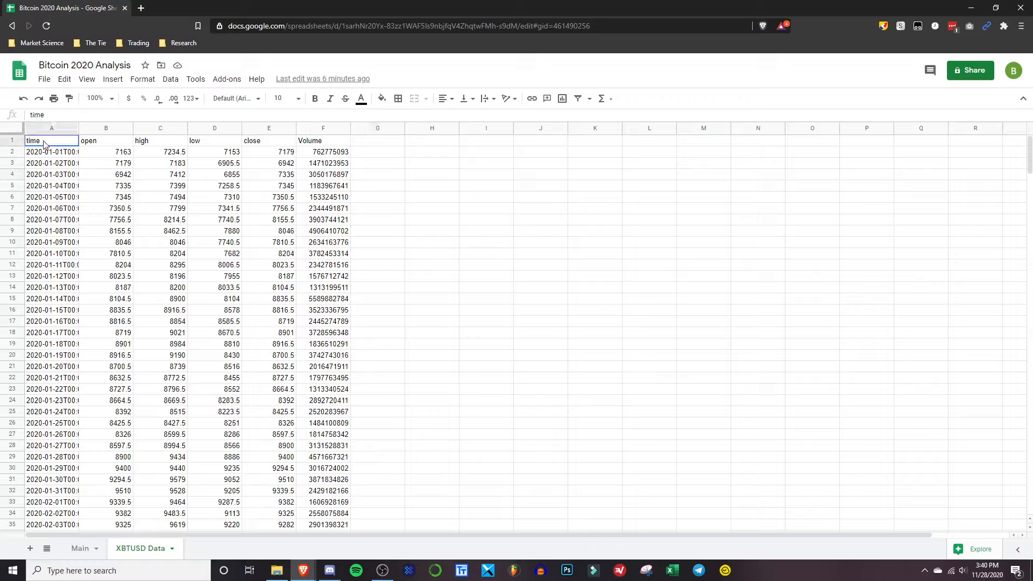
{"action": "type", "text": "Date"}
{"action": "key", "text": "Tab"}
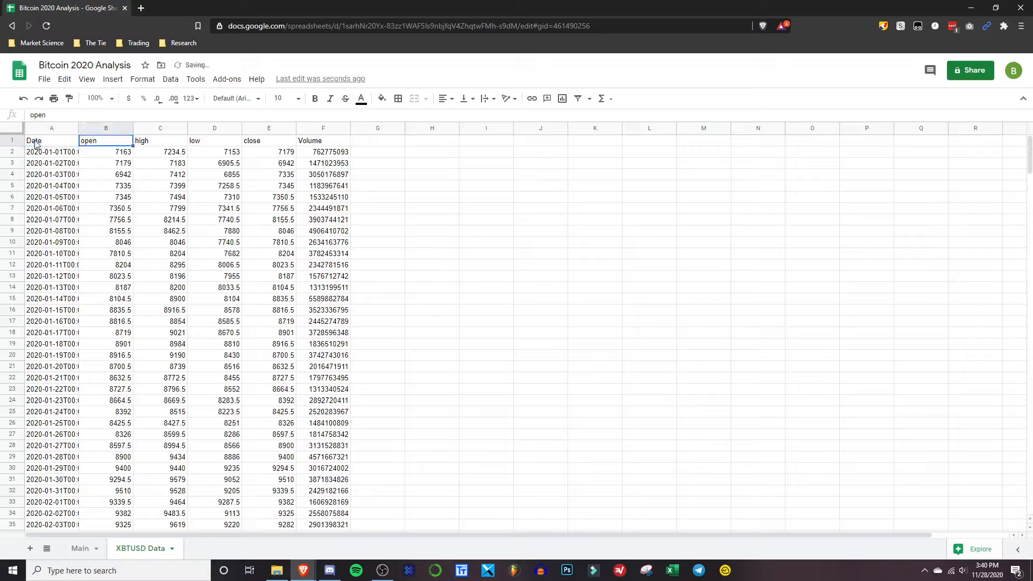
{"action": "type", "text": "Open"}
{"action": "key", "text": "Tab"}
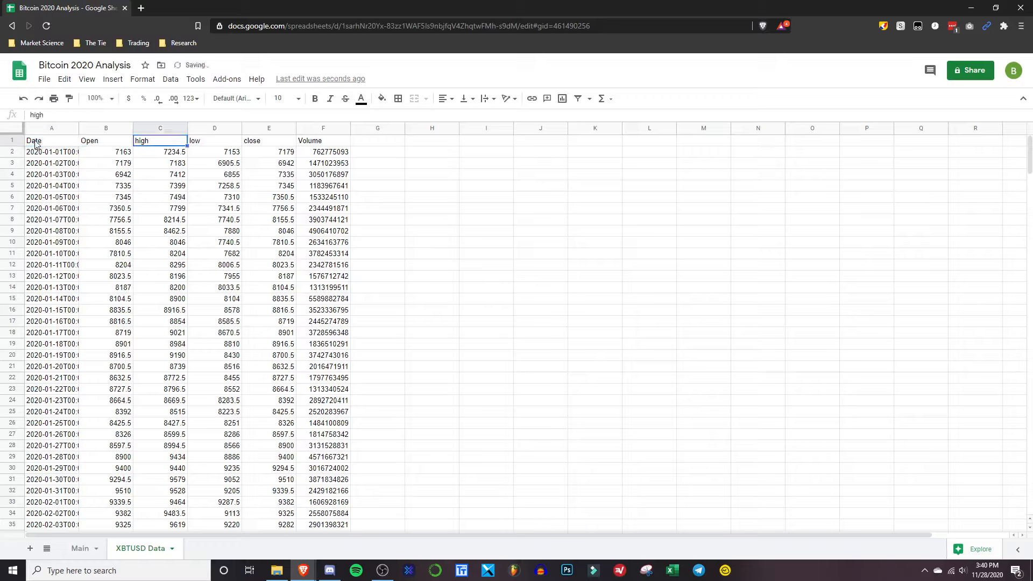
{"action": "type", "text": "High"}
{"action": "key", "text": "Tab"}
{"action": "type", "text": "Low"}
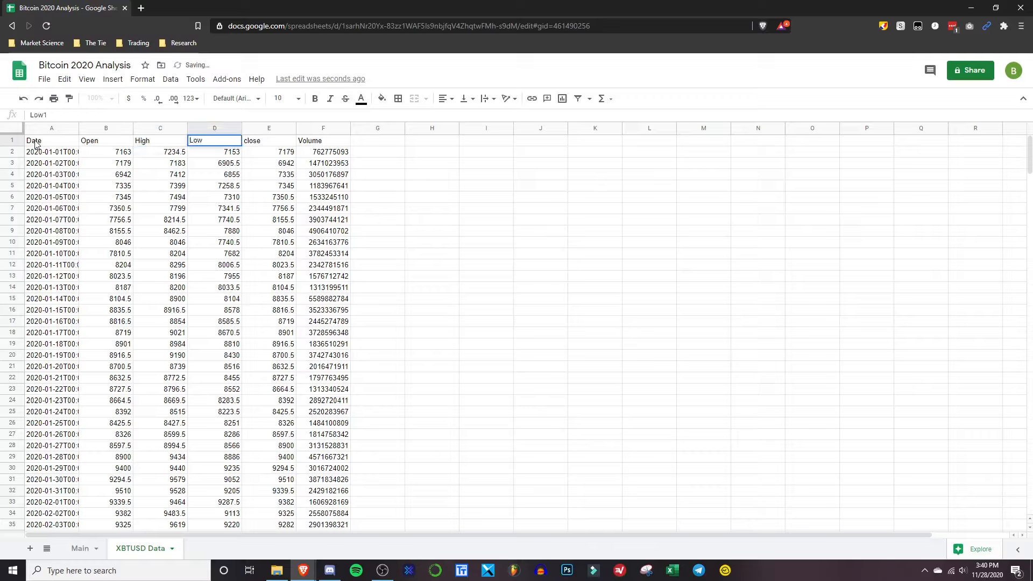
{"action": "key", "text": "Tab"}
{"action": "type", "text": "Close"}
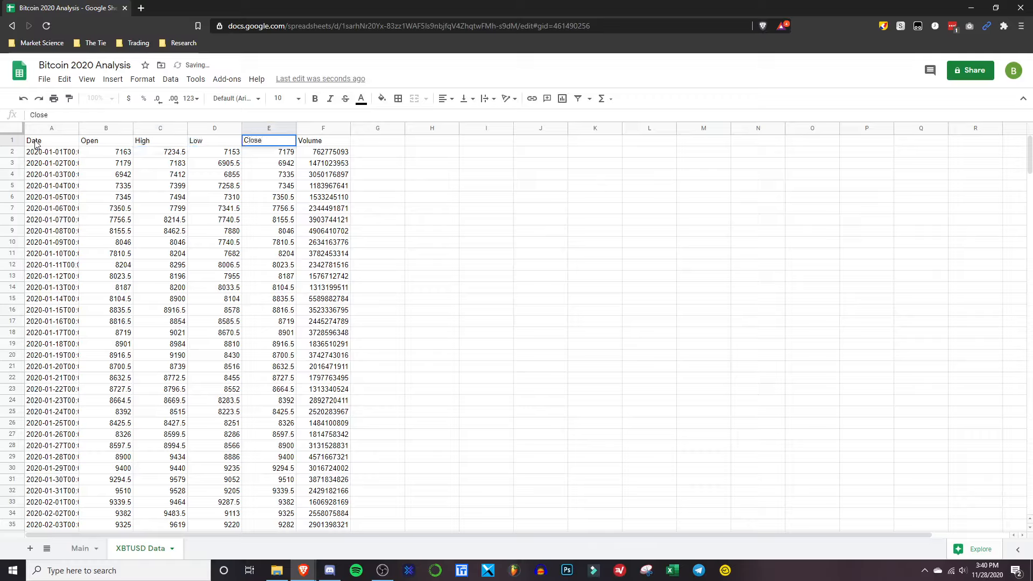
{"action": "left_click", "coordinate": [611, 257]}
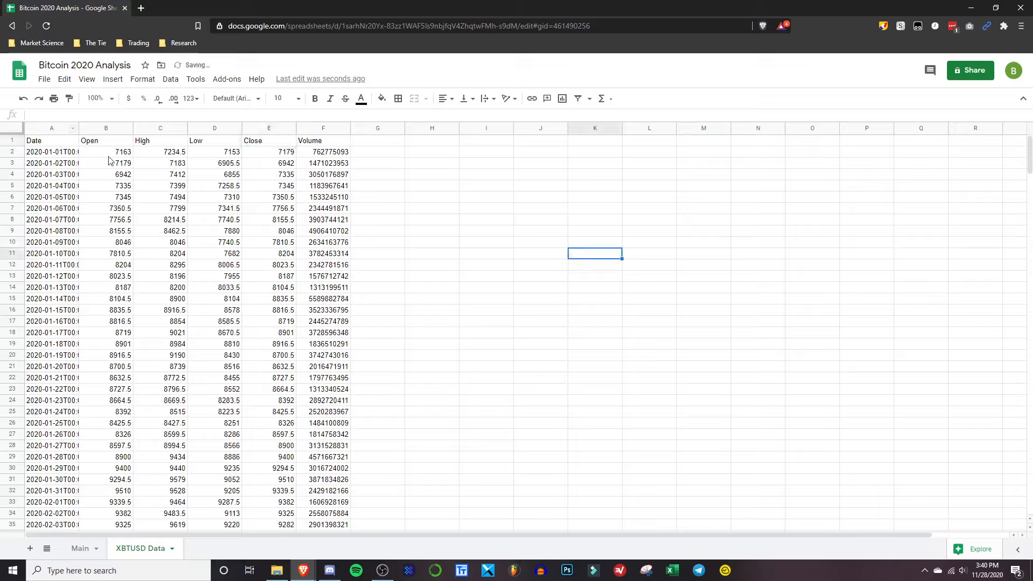
Strip the time portion from the first two timestamps, leaving 2020-01-01 in A2 and 2020-01-02 in A3
{"action": "left_click", "coordinate": [58, 129]}
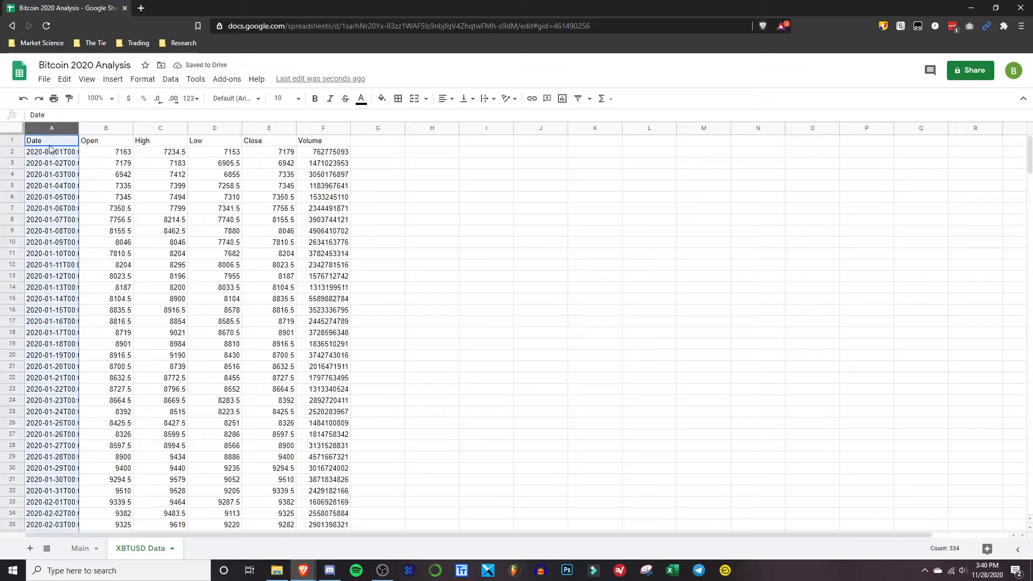
{"action": "left_click", "coordinate": [78, 155]}
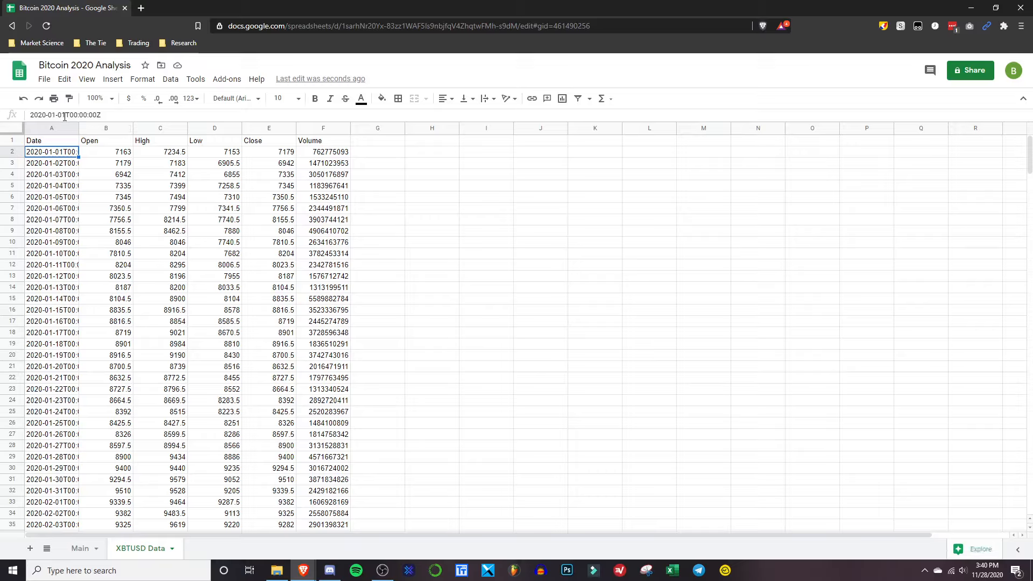
{"action": "left_click_drag", "start_coordinate": [65, 116], "coordinate": [202, 115]}
{"action": "key", "text": "BackSpace"}
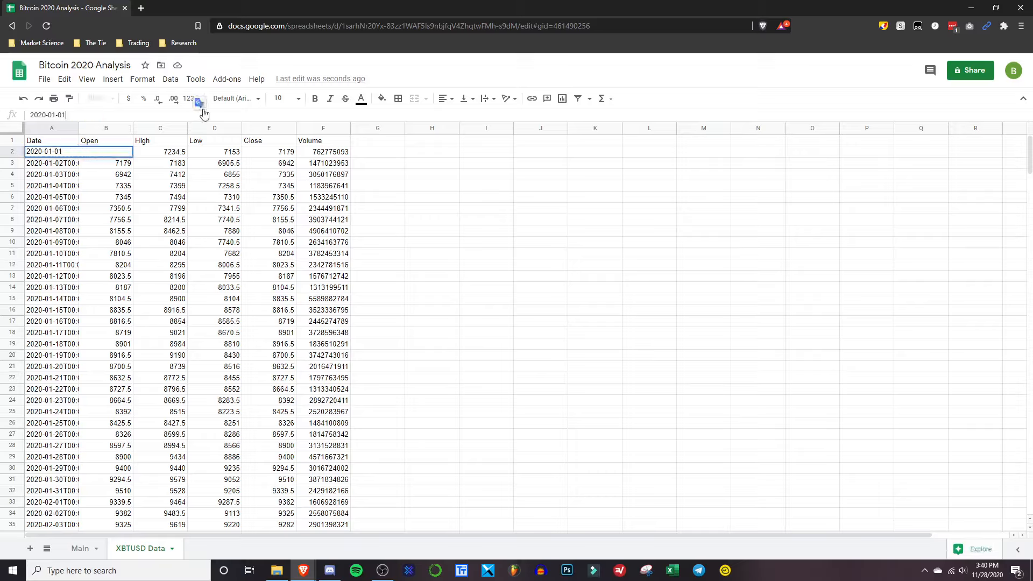
{"action": "key", "text": "Return"}
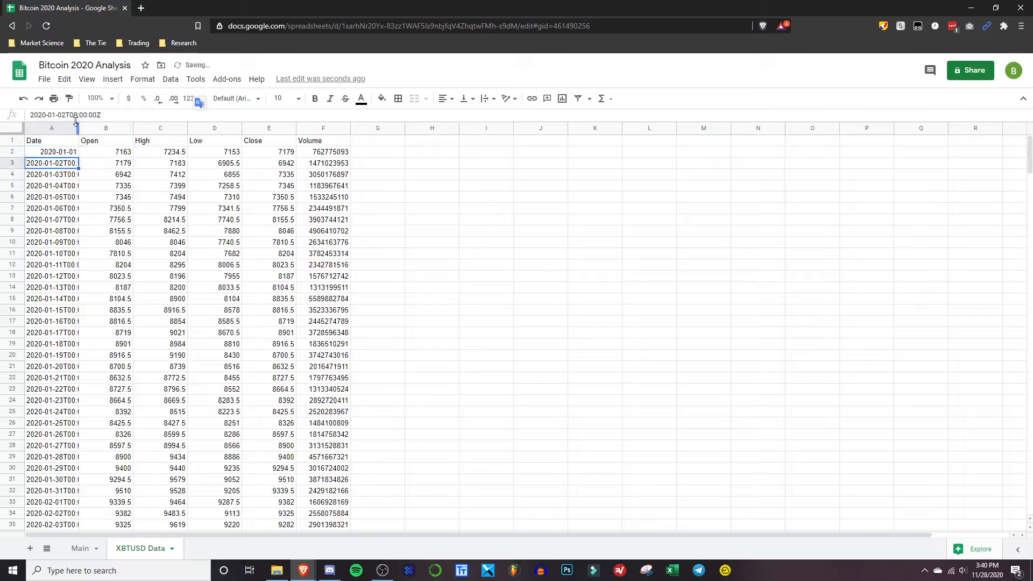
{"action": "left_click_drag", "start_coordinate": [66, 115], "coordinate": [132, 116]}
{"action": "key", "text": "BackSpace"}
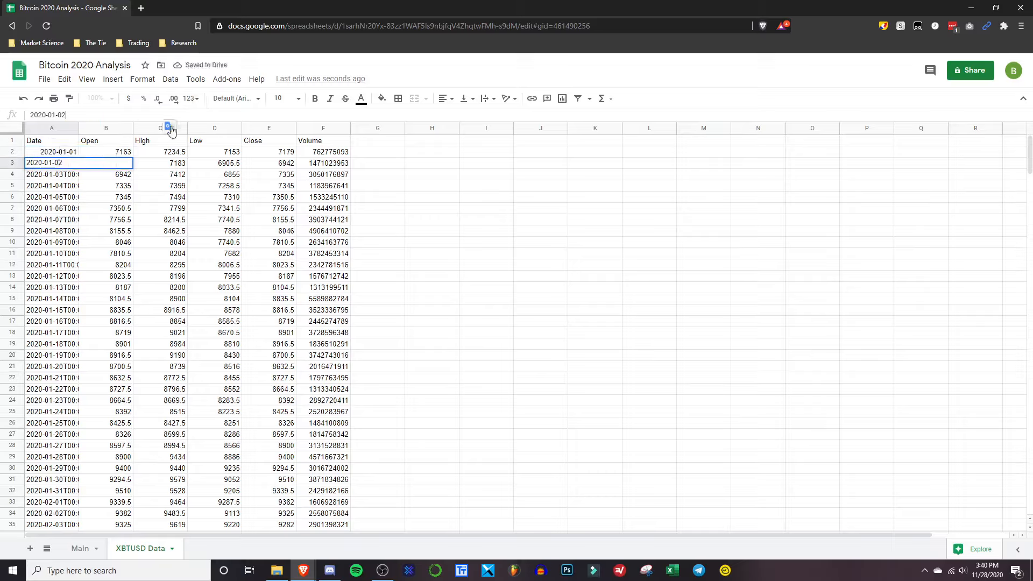
{"action": "key", "text": "Return"}
Clear the remaining timestamps from A4 down and autofill the daily dates from A3 to the end of the data
{"action": "left_click", "coordinate": [60, 128]}
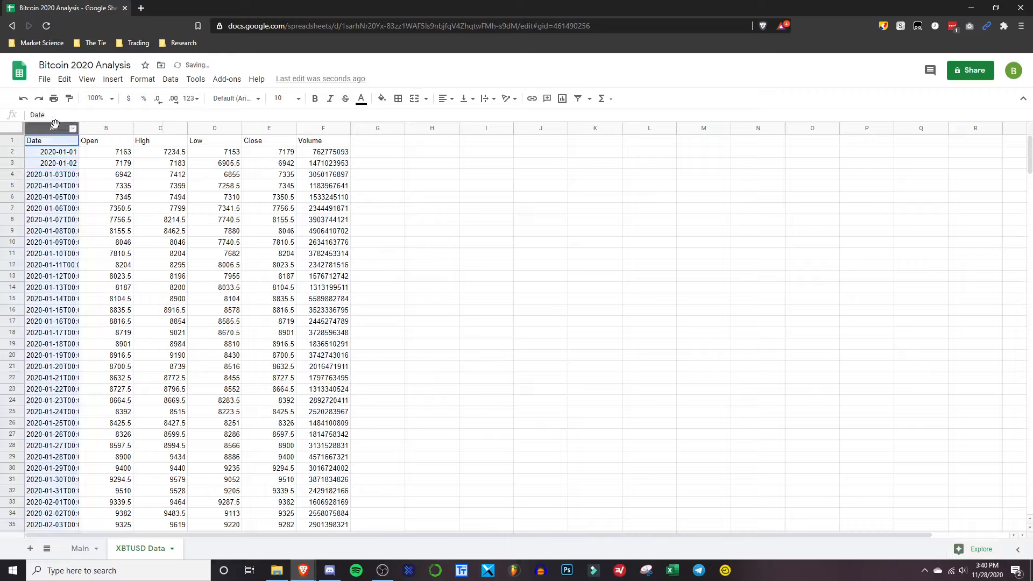
{"action": "left_click", "coordinate": [57, 172]}
{"action": "key", "text": "ctrl+shift+Down"}
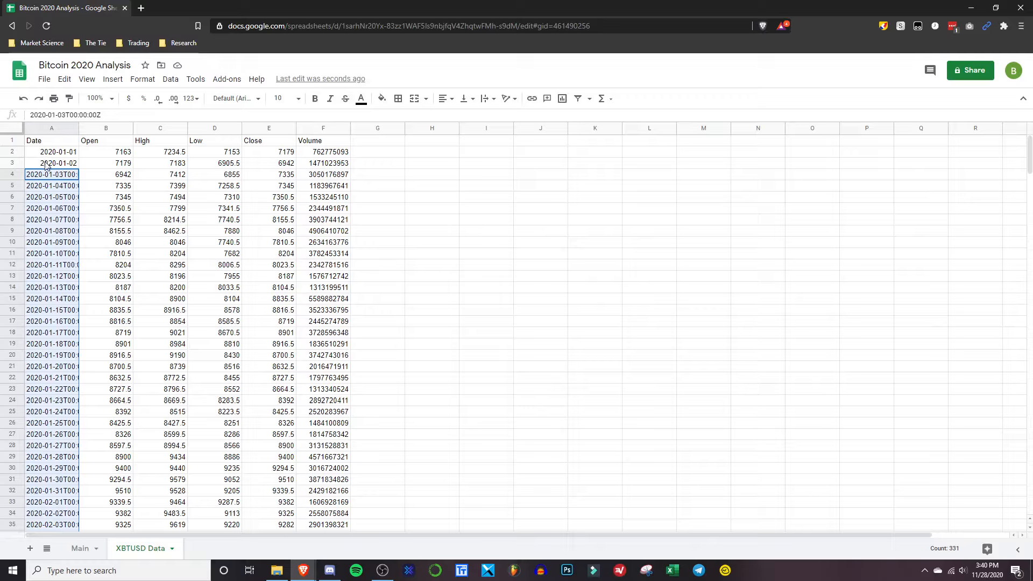
{"action": "key", "text": "Delete"}
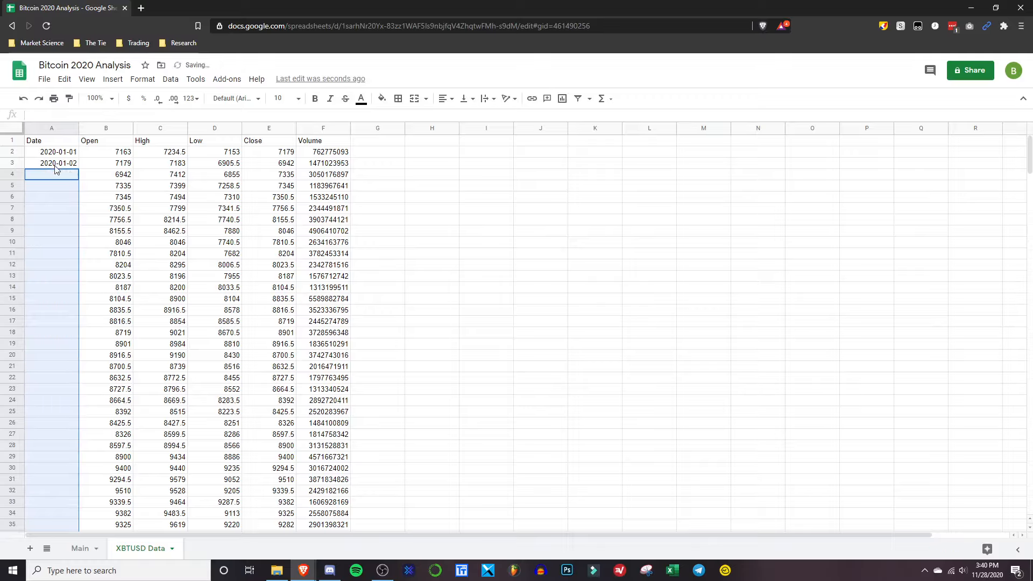
{"action": "left_click", "coordinate": [55, 167]}
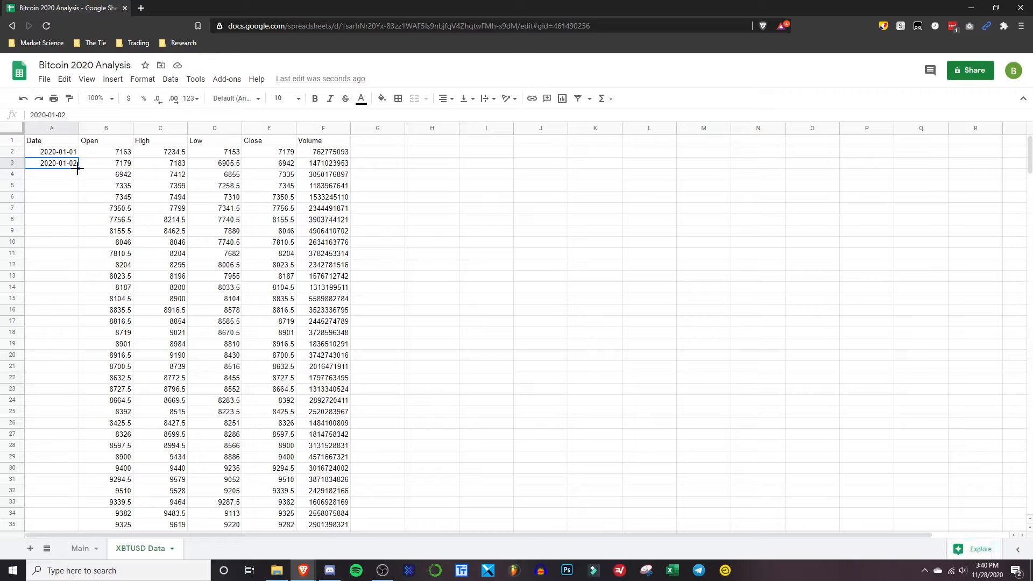
{"action": "double_click", "coordinate": [78, 169]}
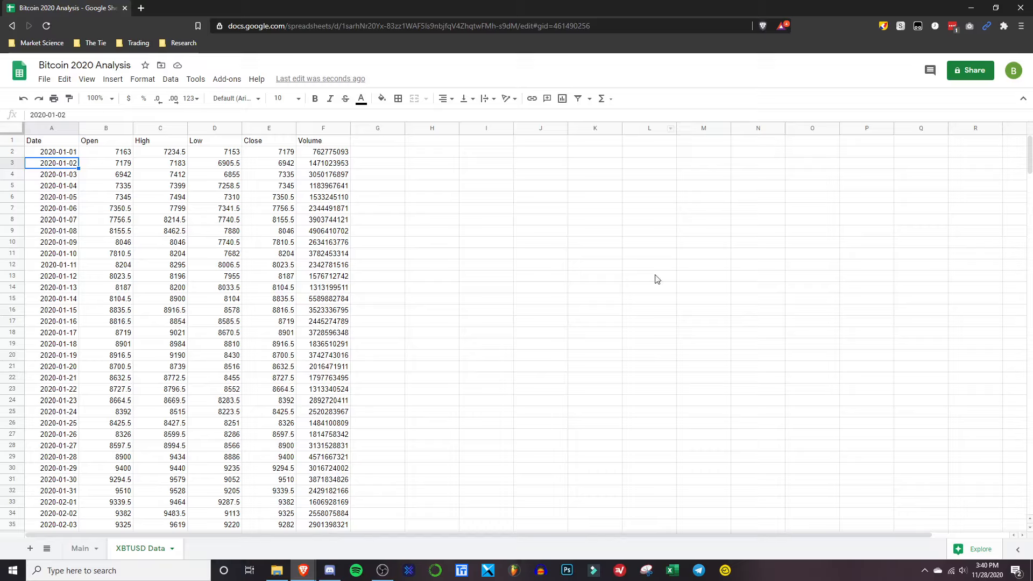
Apply the Date number format to the whole Date column
{"action": "left_click", "coordinate": [50, 129]}
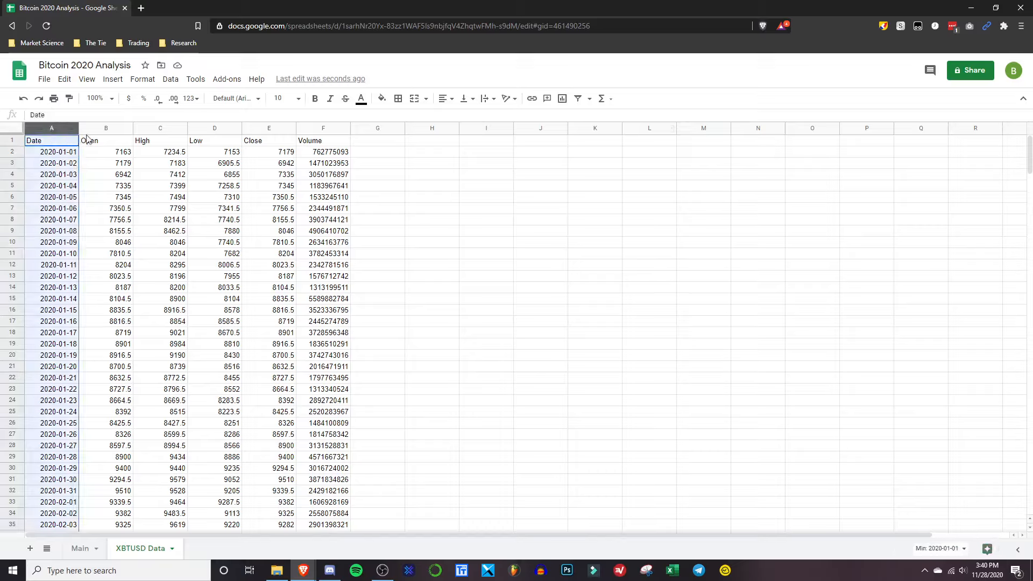
{"action": "left_click", "coordinate": [143, 79]}
{"action": "mouse_move", "coordinate": [162, 125]}
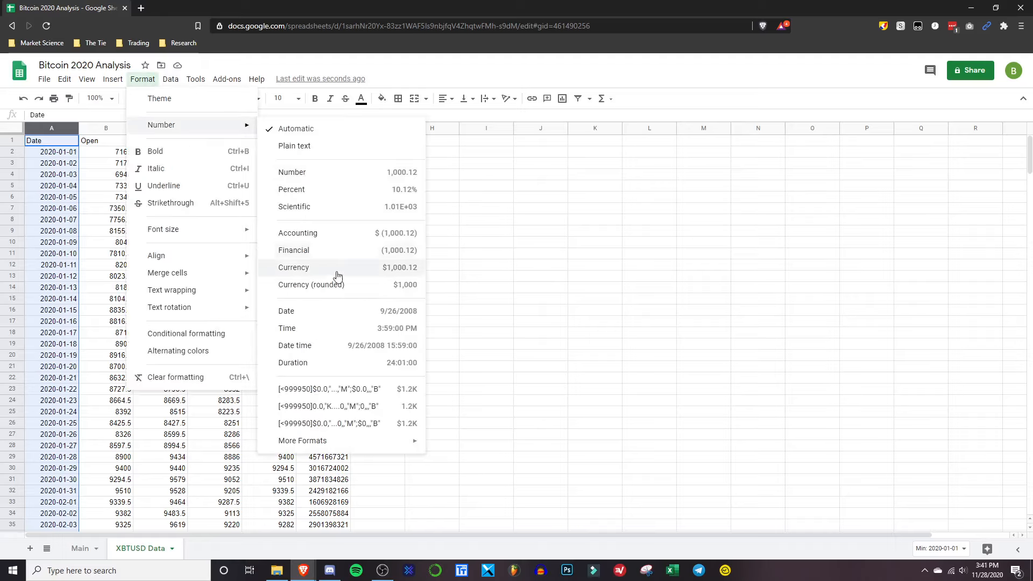
{"action": "left_click", "coordinate": [313, 311]}
Apply the Currency (rounded) number format to the Open through Volume columns, B to F
{"action": "left_click", "coordinate": [100, 128]}
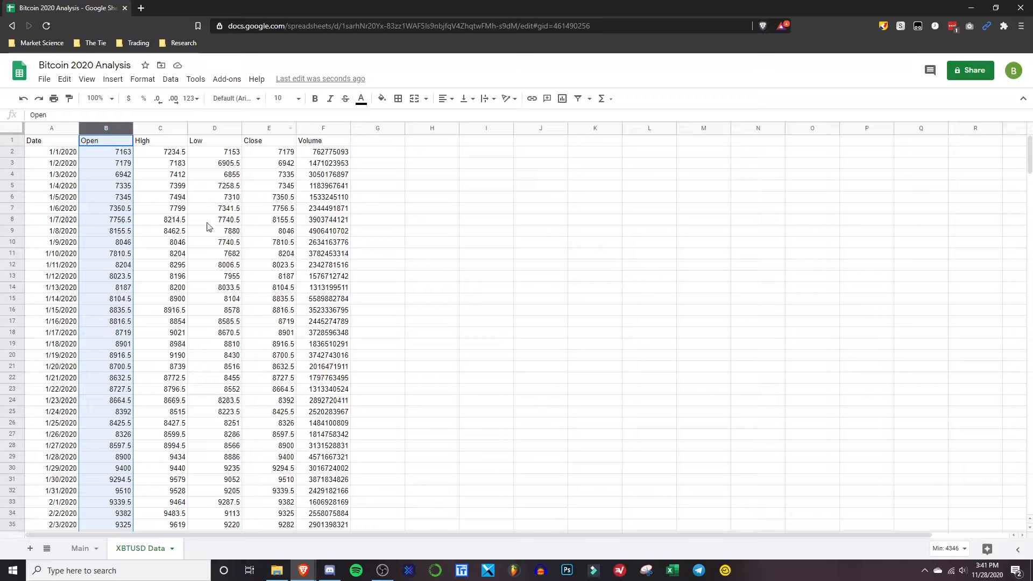
{"action": "left_click", "coordinate": [316, 132], "text": "shift"}
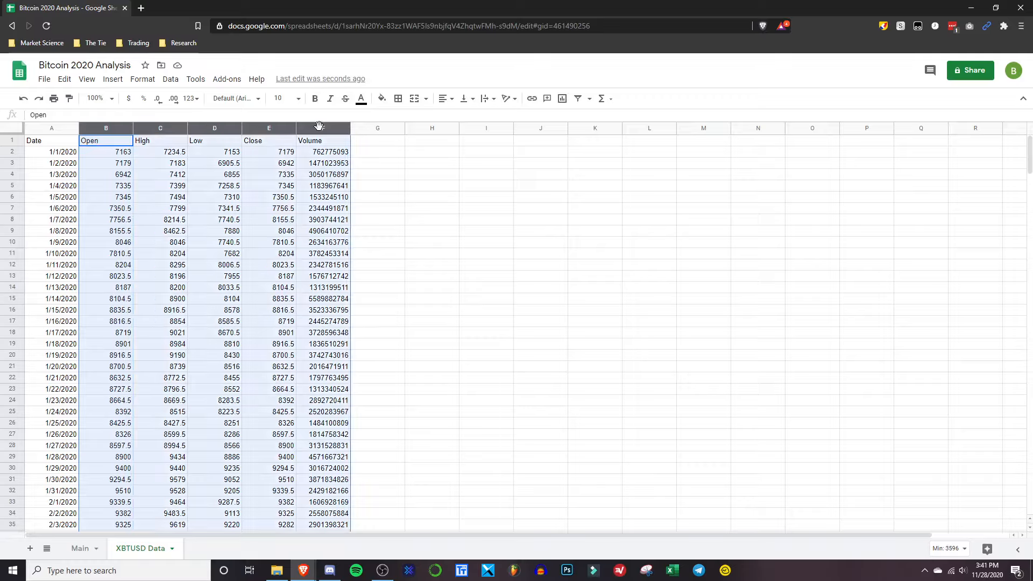
{"action": "left_click", "coordinate": [142, 80]}
{"action": "mouse_move", "coordinate": [203, 132]}
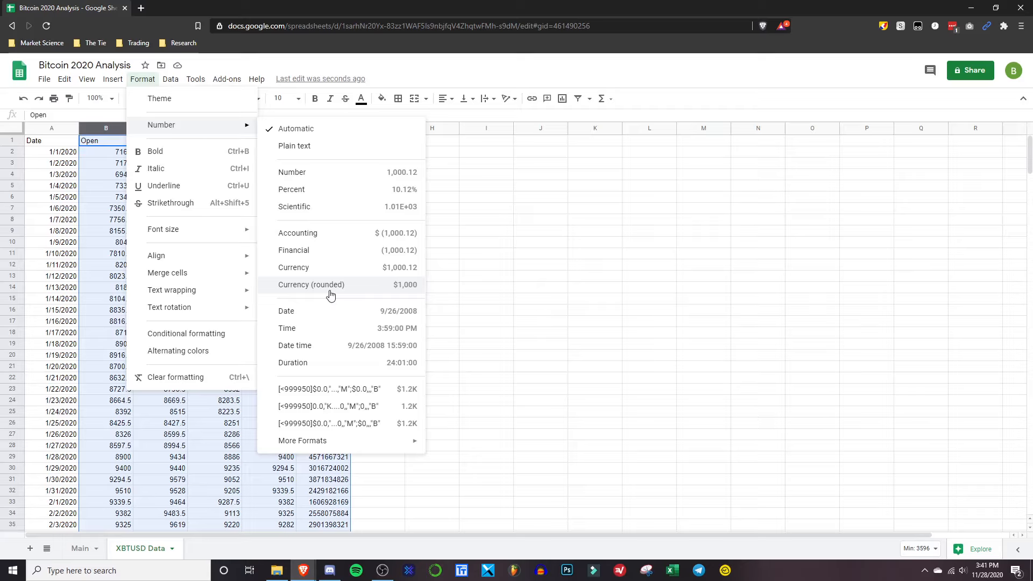
{"action": "left_click", "coordinate": [330, 294]}
{"action": "left_click", "coordinate": [423, 285]}
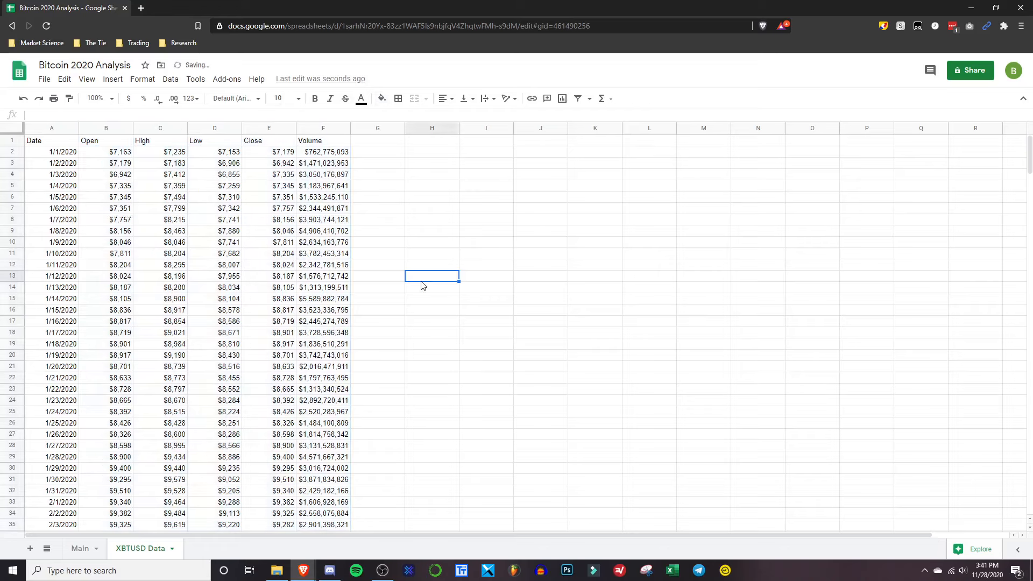
Resize columns A through F to fit their data
{"action": "key", "text": "ctrl+Home"}
{"action": "key", "text": "ctrl+space"}
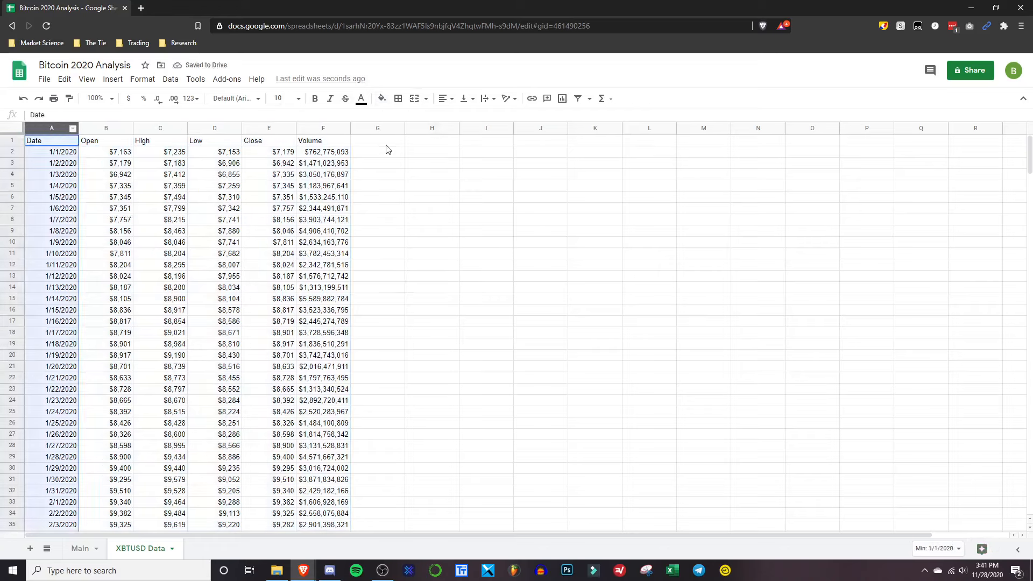
{"action": "left_click", "coordinate": [336, 133], "text": "shift"}
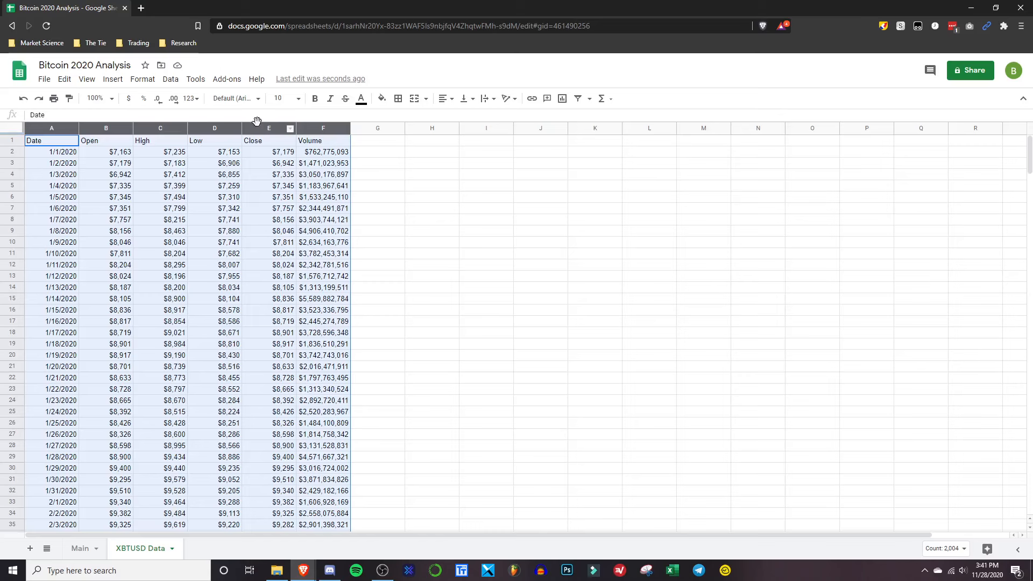
{"action": "right_click", "coordinate": [257, 127]}
{"action": "left_click", "coordinate": [307, 260]}
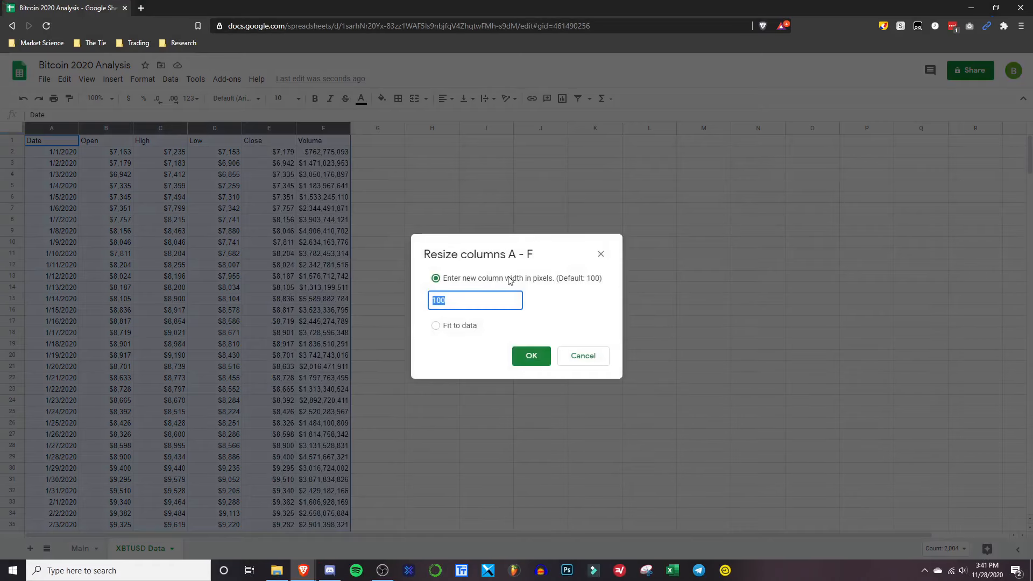
{"action": "left_click", "coordinate": [436, 327]}
{"action": "left_click", "coordinate": [530, 358]}
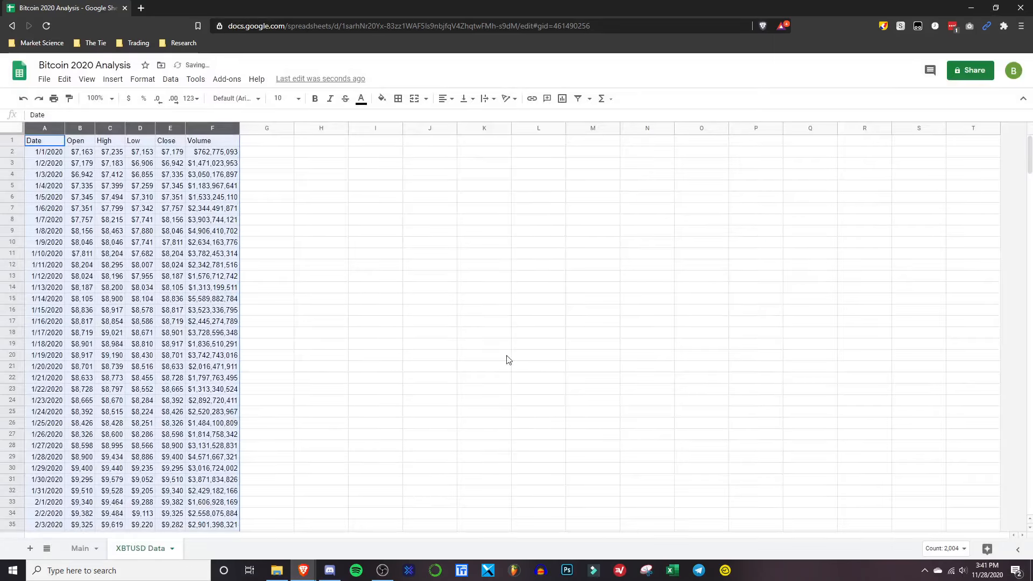
{"action": "left_click", "coordinate": [360, 294]}
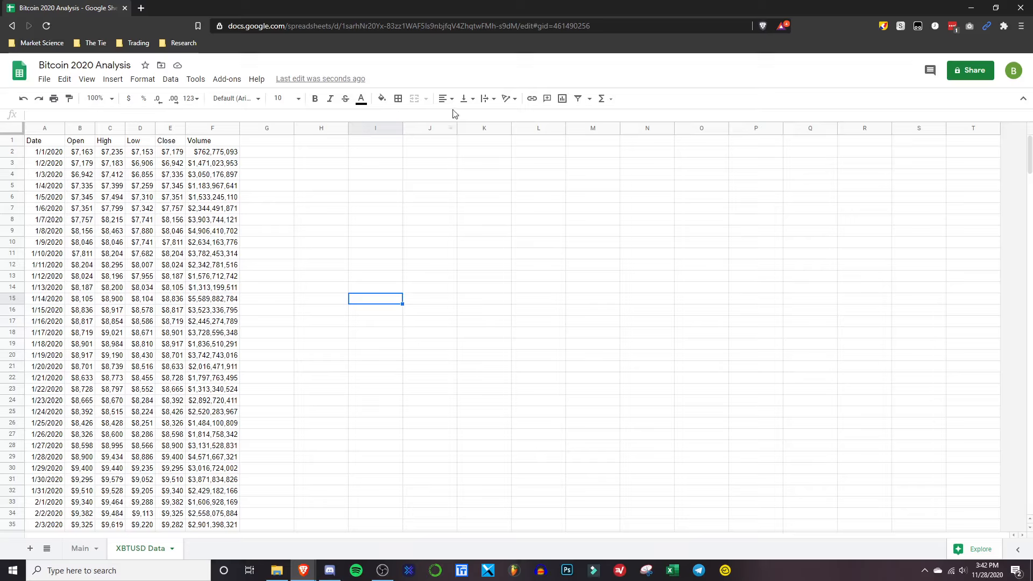
Add the headers Returns, Volatility, 20MA Price and 20MA Volume in cells G1 through J1
{"action": "left_click", "coordinate": [256, 144]}
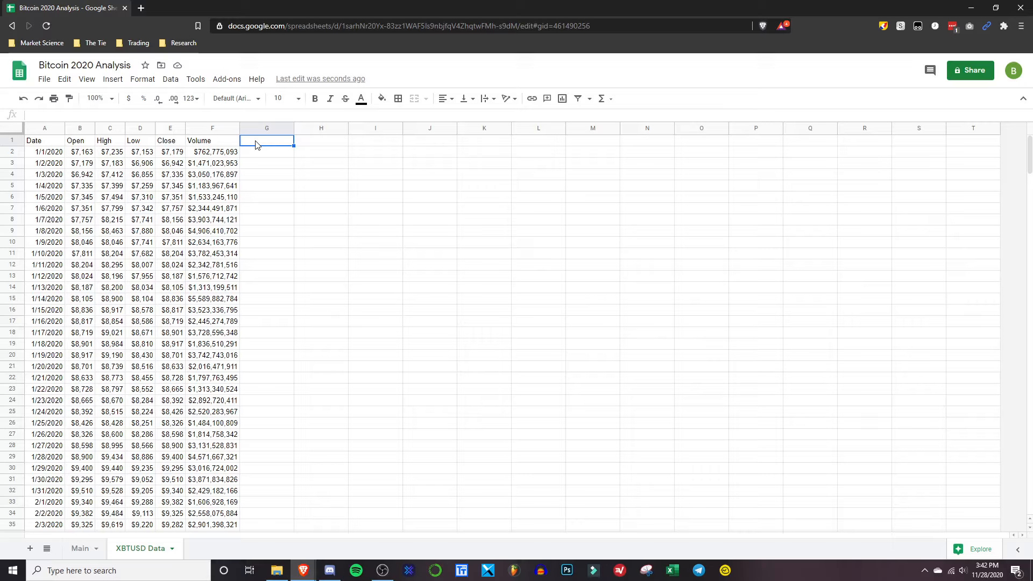
{"action": "type", "text": "Returns"}
{"action": "key", "text": "Tab"}
{"action": "type", "text": "V"}
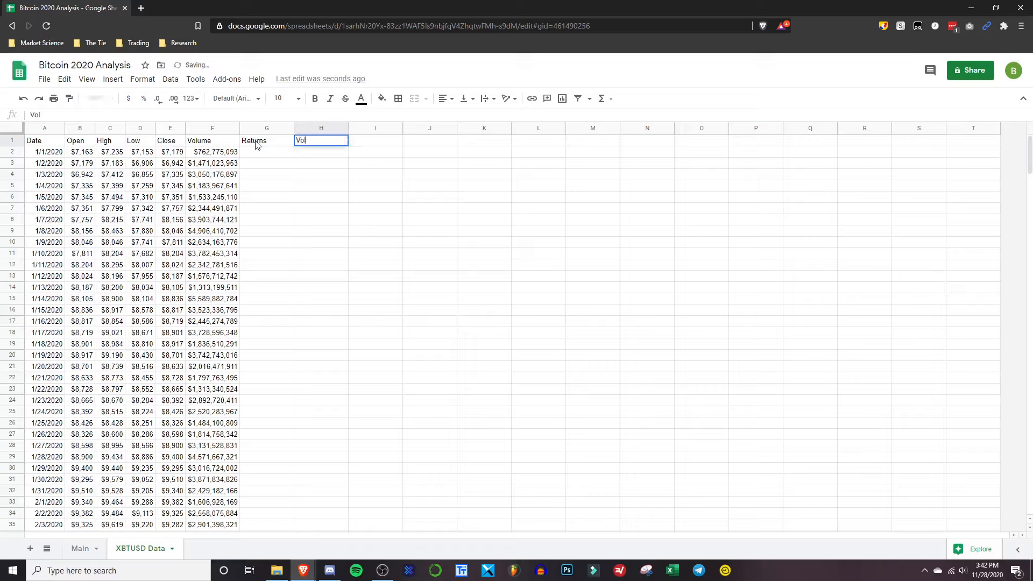
{"action": "type", "text": "olatility"}
{"action": "key", "text": "Tab"}
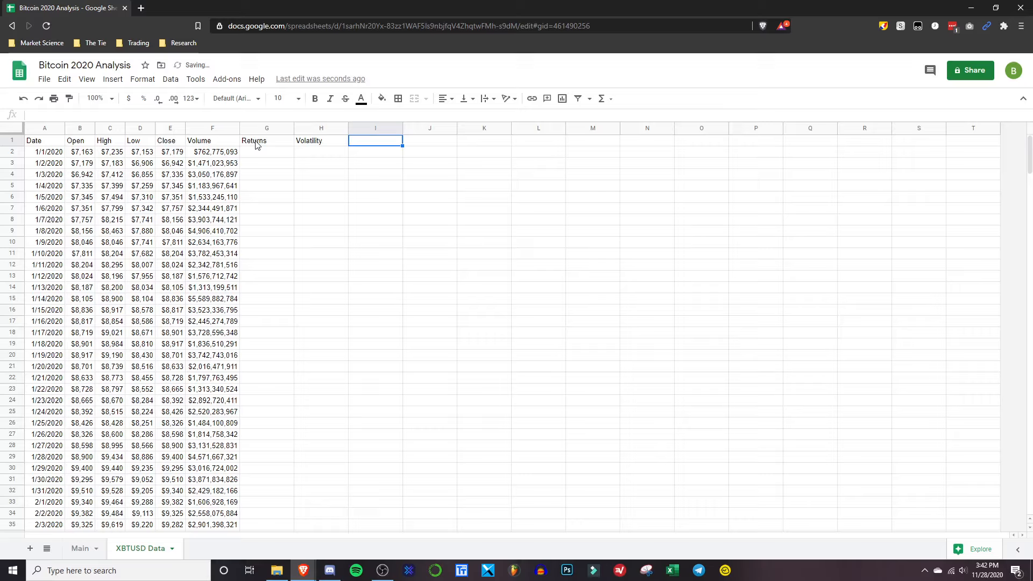
{"action": "type", "text": "20MA Price"}
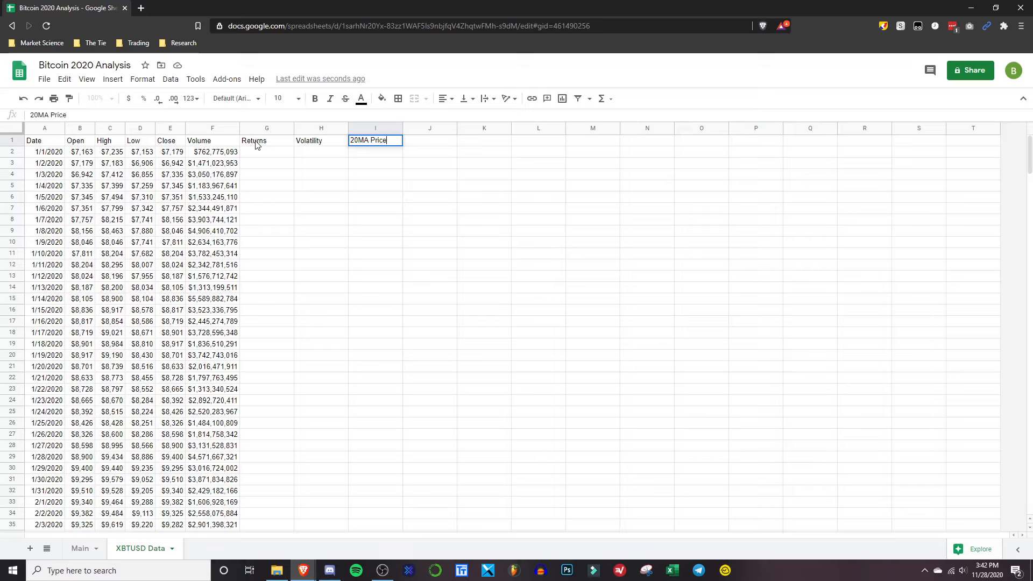
{"action": "key", "text": "Tab"}
{"action": "type", "text": "20MA V"}
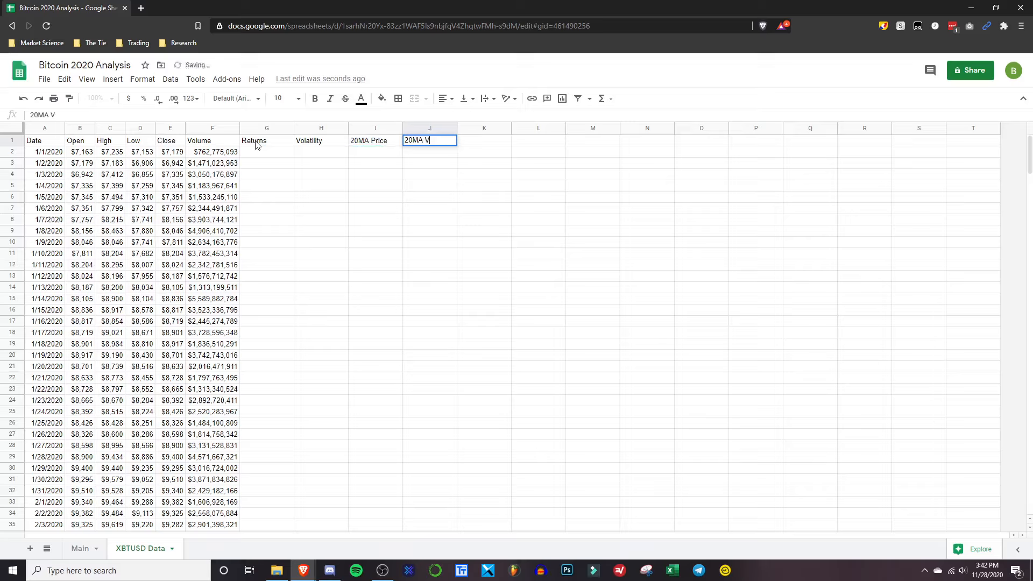
{"action": "type", "text": "olume"}
{"action": "key", "text": "Return"}
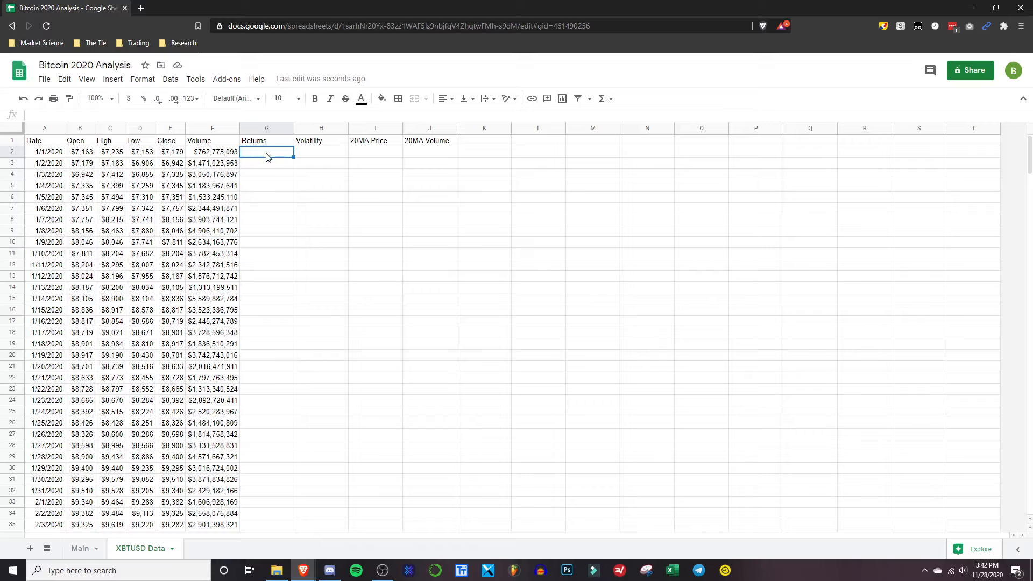
Calculate the daily return in G3 with =E3/E2-1 and fill the formula down the Returns column
{"action": "key", "text": "Down"}
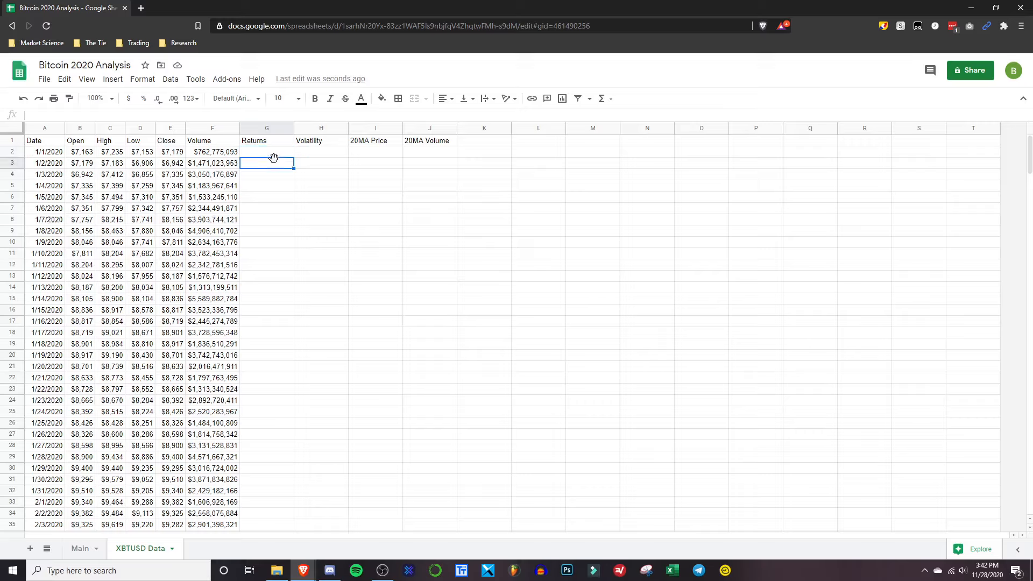
{"action": "type", "text": "="}
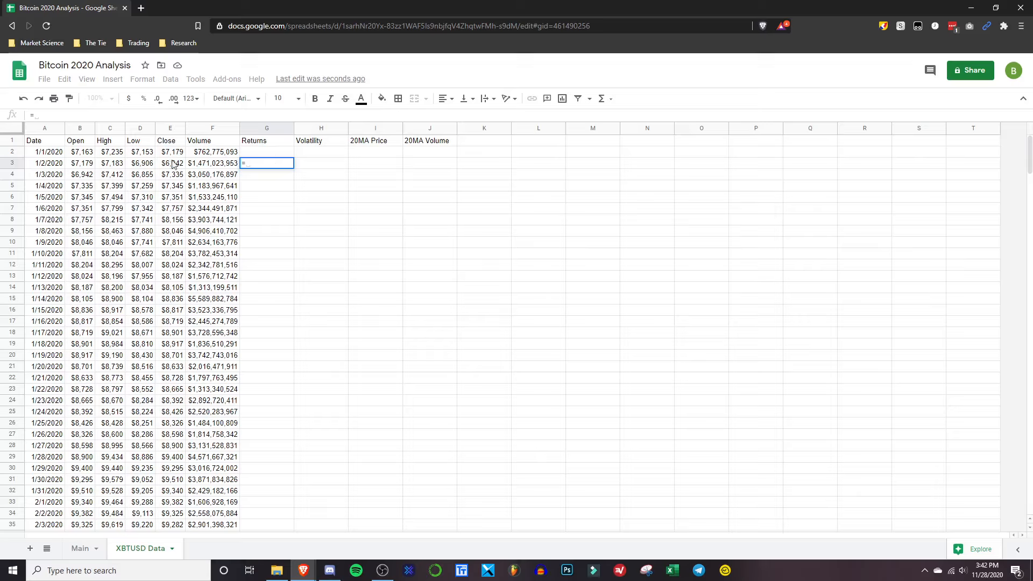
{"action": "left_click", "coordinate": [174, 165]}
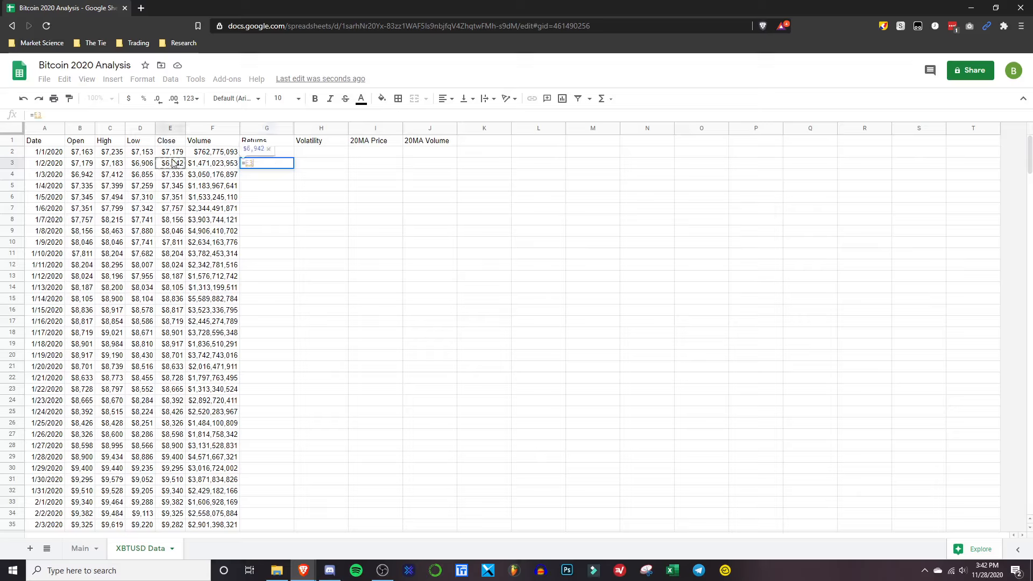
{"action": "type", "text": "/"}
{"action": "left_click", "coordinate": [173, 155]}
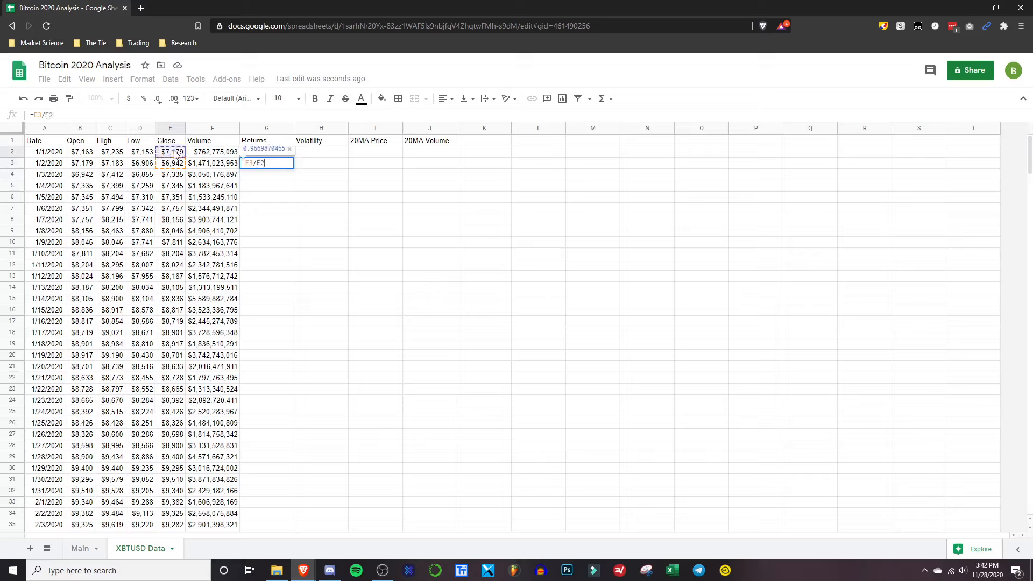
{"action": "type", "text": "-1"}
{"action": "key", "text": "Return"}
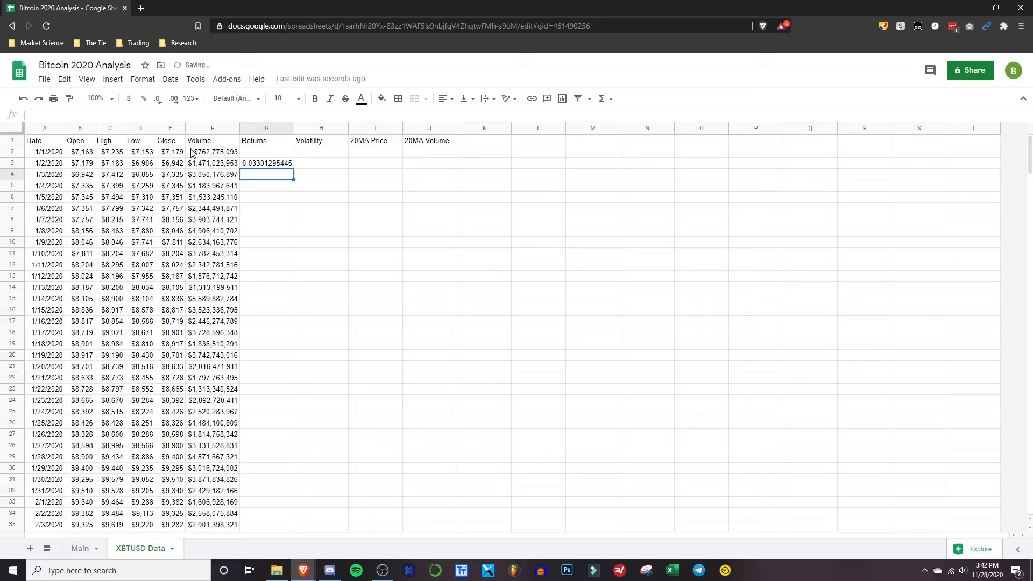
{"action": "left_click", "coordinate": [289, 165]}
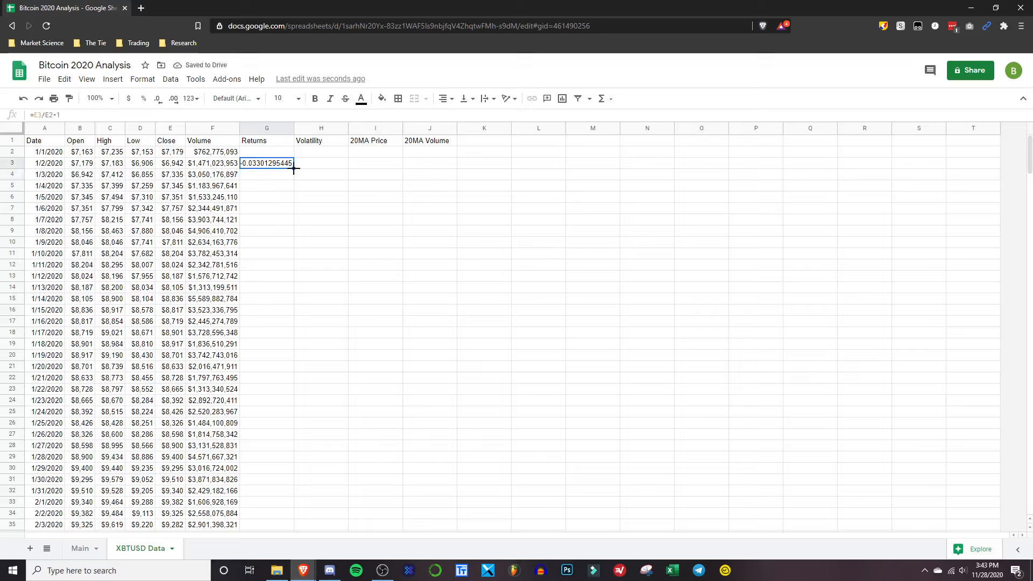
{"action": "double_click", "coordinate": [294, 169]}
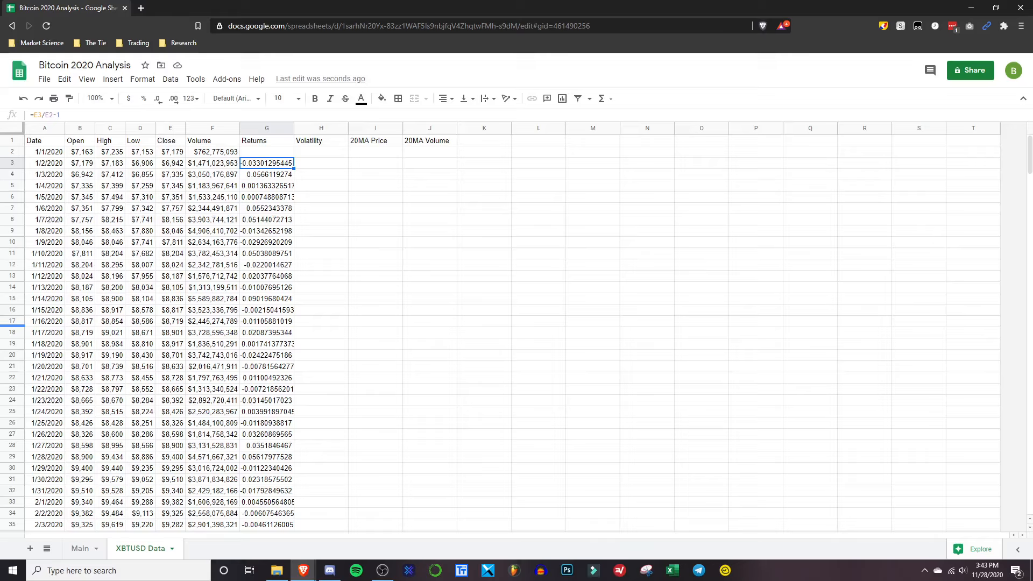
Enter the volatility formula =(C2-D2)/B2 in cell H2
{"action": "left_click", "coordinate": [312, 153]}
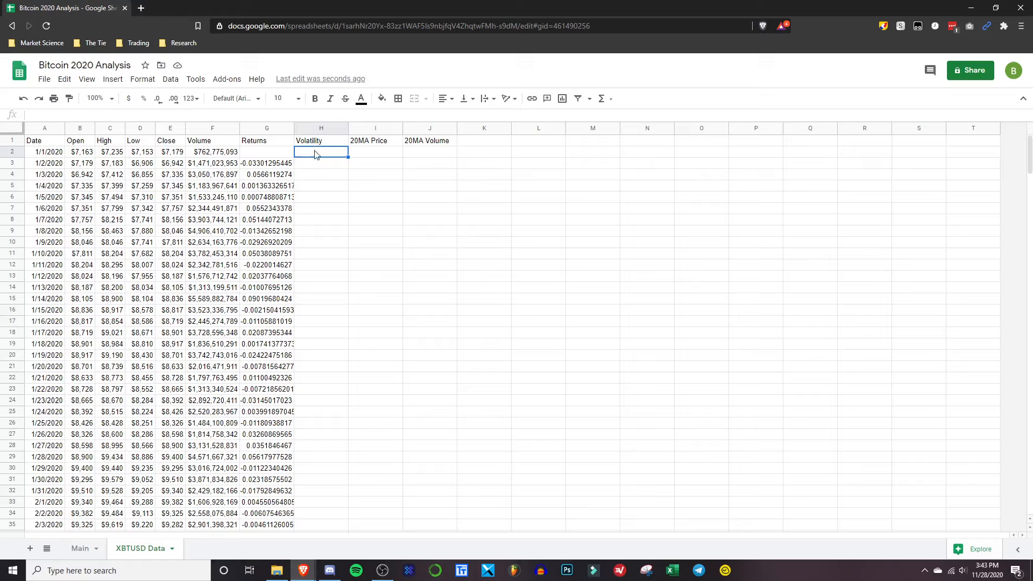
{"action": "type", "text": "="}
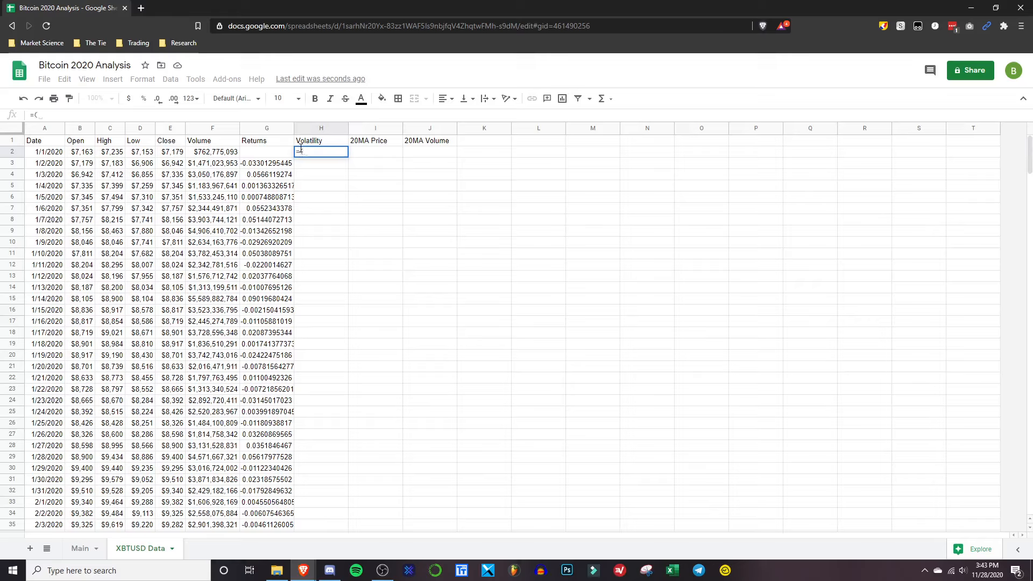
{"action": "type", "text": "("}
{"action": "left_click", "coordinate": [112, 153]}
{"action": "type", "text": "-"}
{"action": "left_click", "coordinate": [139, 154]}
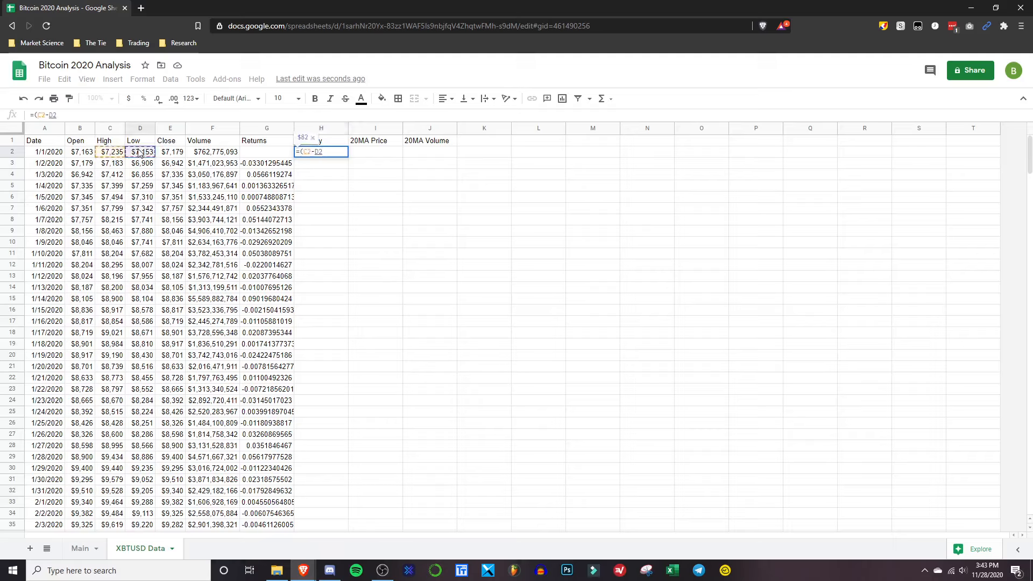
{"action": "type", "text": ")/"}
{"action": "left_click", "coordinate": [89, 154]}
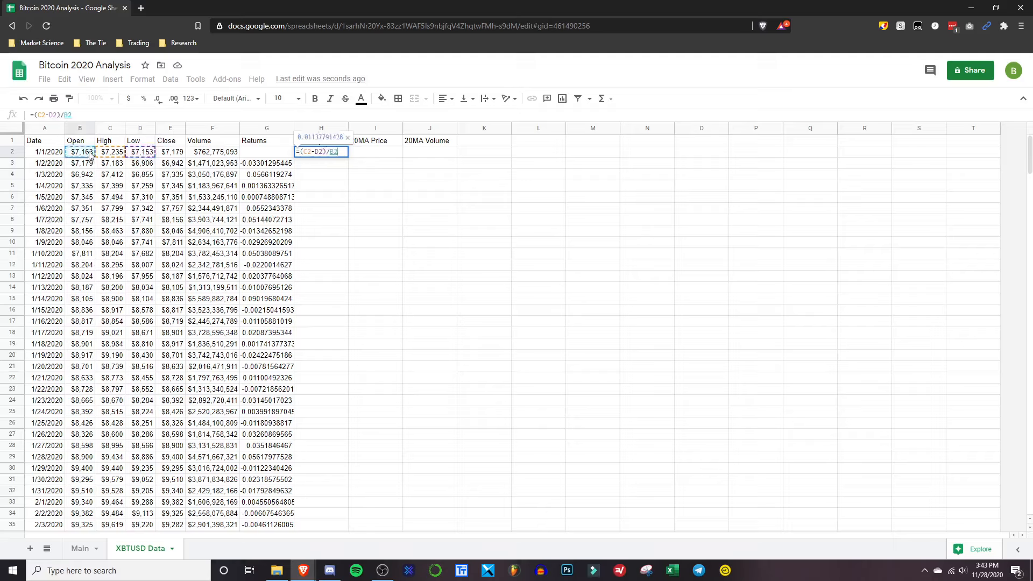
{"action": "key", "text": "Return"}
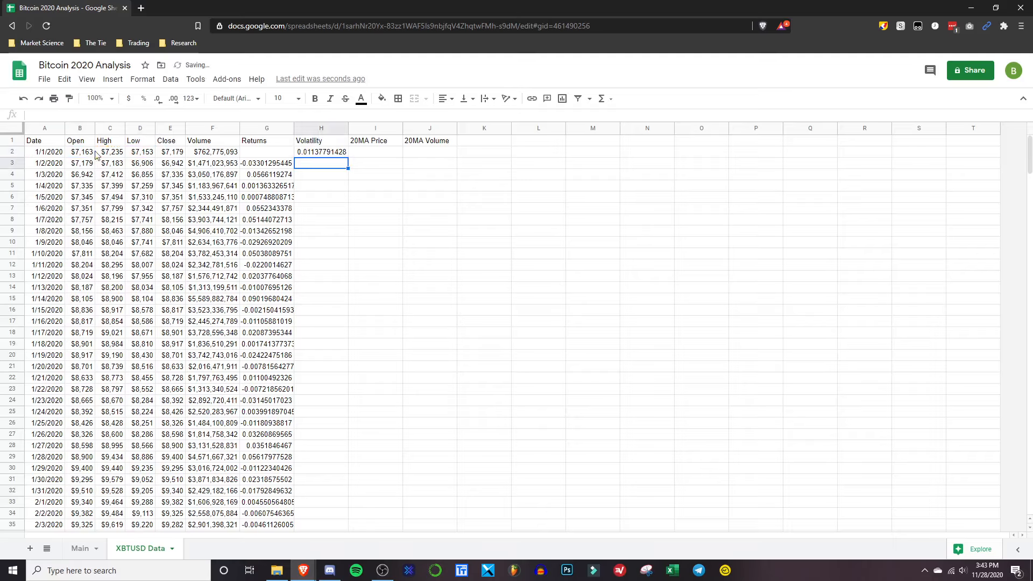
Fill the volatility formula from H2 down the rest of the Volatility column
{"action": "left_click", "coordinate": [344, 154]}
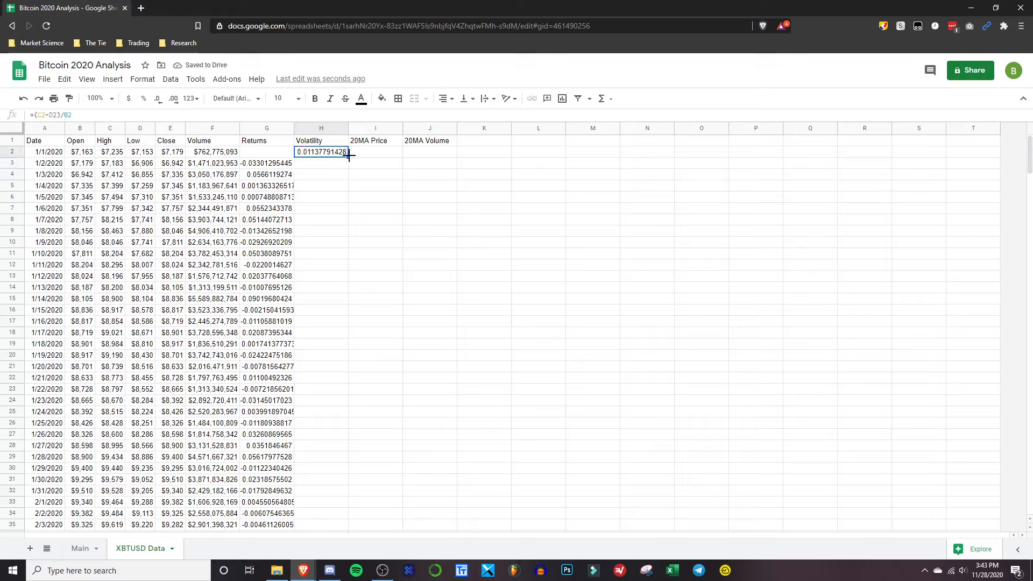
{"action": "left_click_drag", "start_coordinate": [349, 157], "coordinate": [351, 167]}
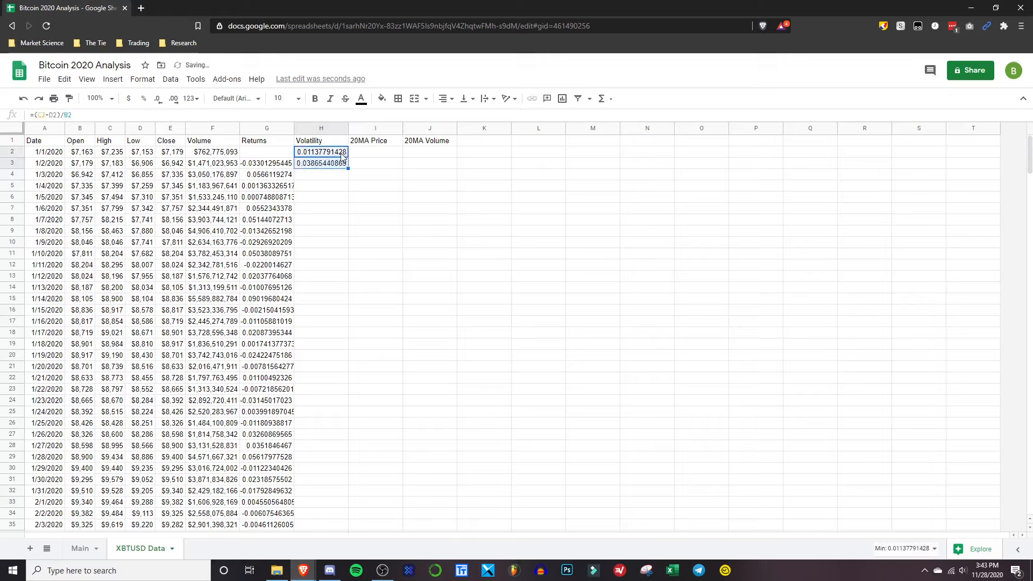
{"action": "left_click", "coordinate": [346, 155]}
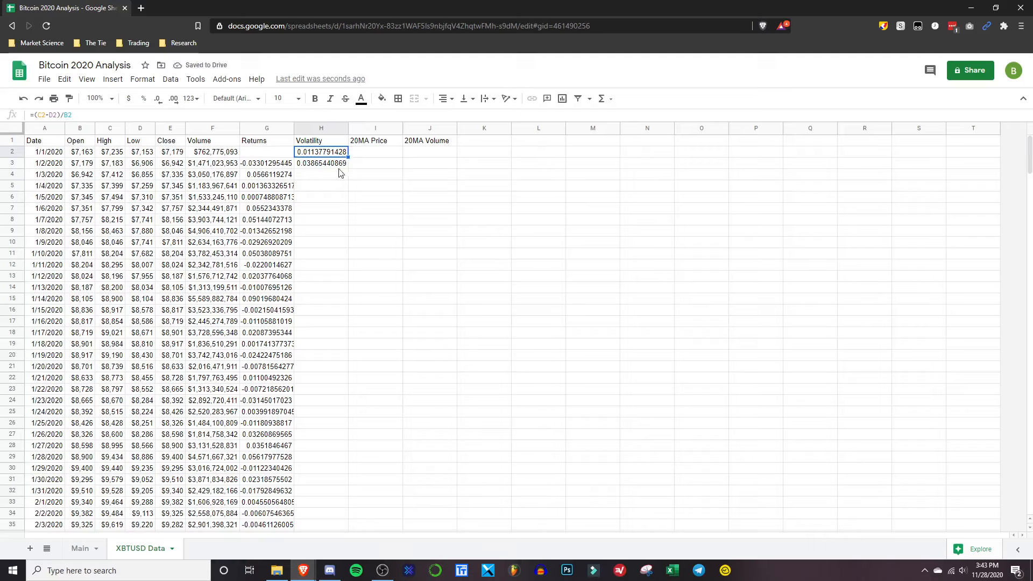
{"action": "left_click", "coordinate": [345, 165]}
{"action": "double_click", "coordinate": [347, 169]}
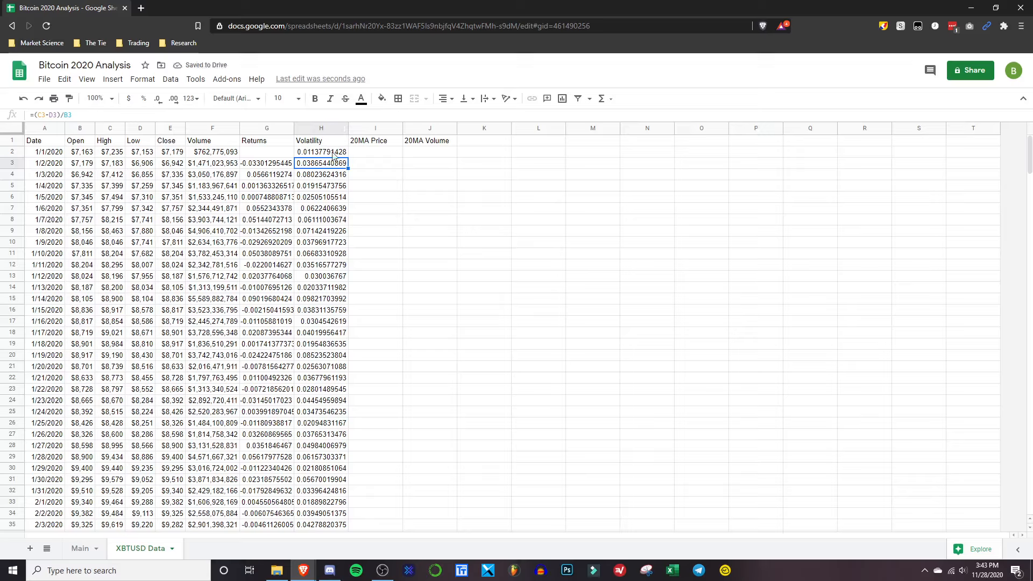
Apply the Percent number format to the whole Returns and Volatility columns, G and H
{"action": "left_click", "coordinate": [264, 128]}
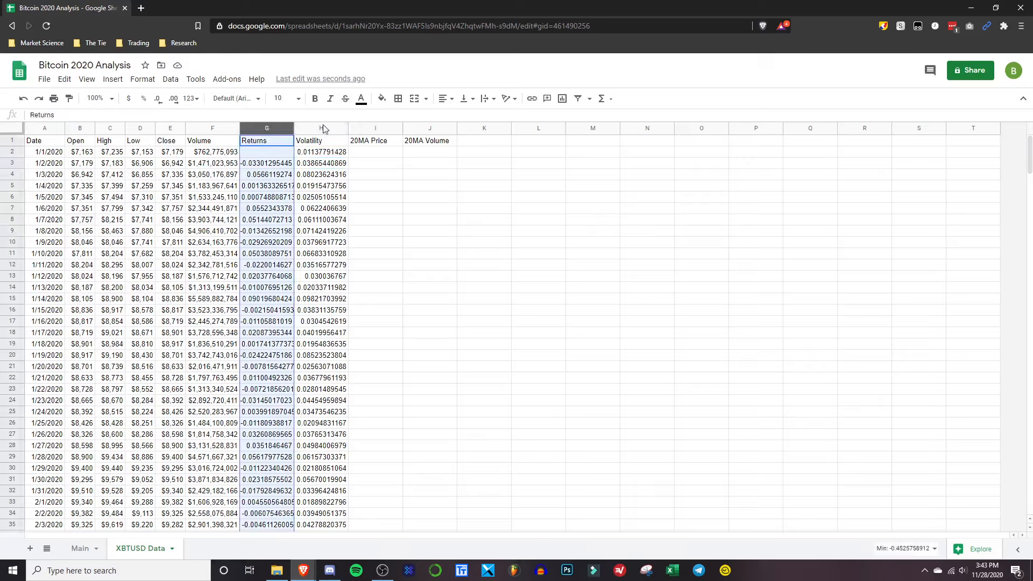
{"action": "left_click", "coordinate": [304, 128], "text": "shift"}
{"action": "left_click", "coordinate": [142, 79]}
{"action": "mouse_move", "coordinate": [159, 125]}
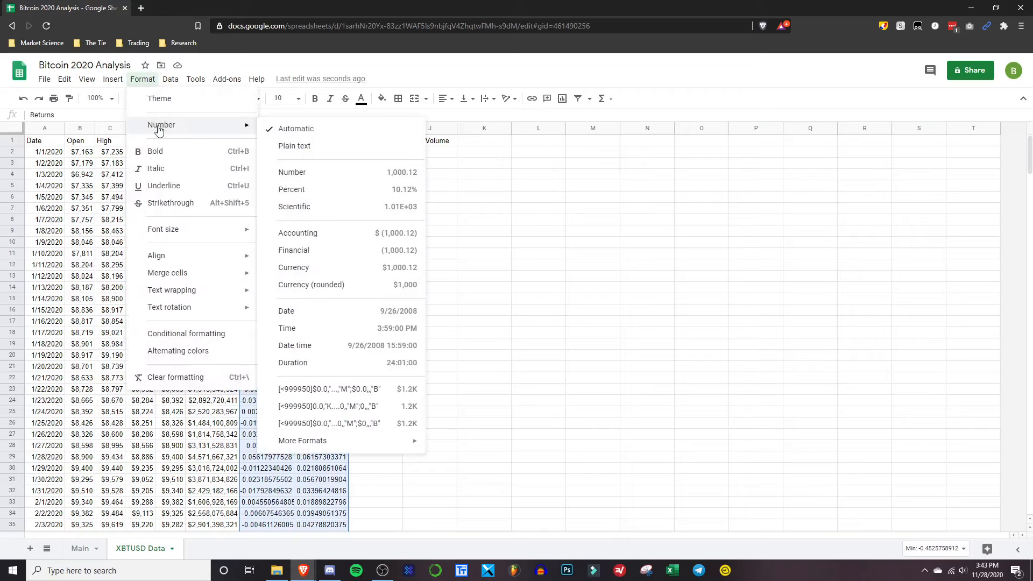
{"action": "left_click", "coordinate": [308, 199]}
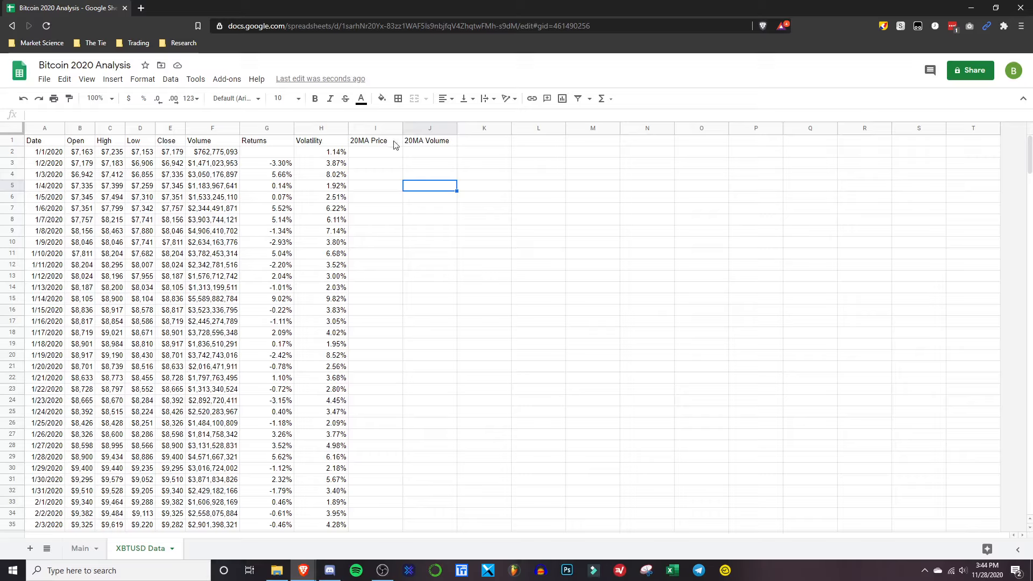
Calculate the first 20-period average of the Close price in I21 with AVERAGE over E2:E21
{"action": "left_click", "coordinate": [169, 127]}
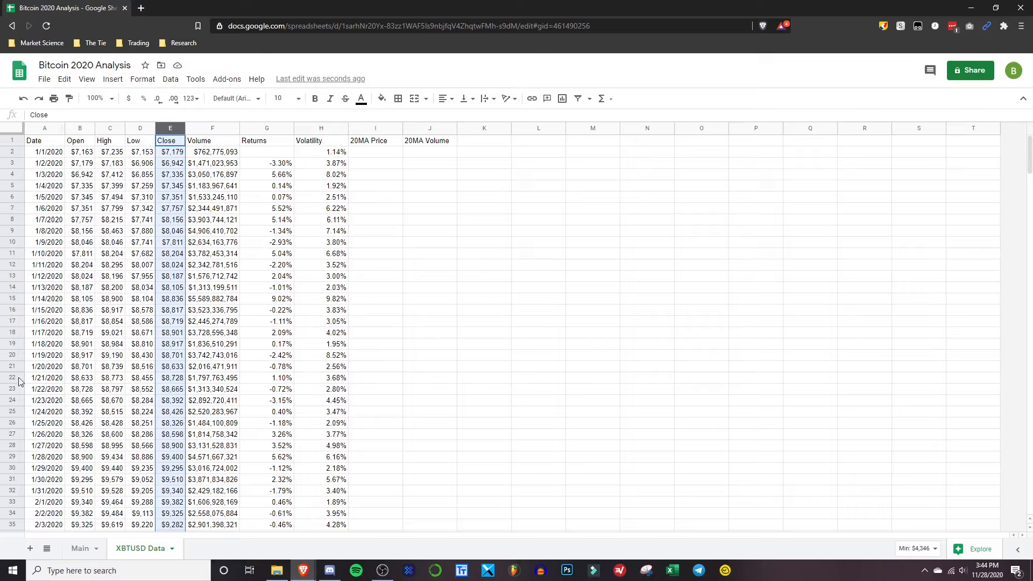
{"action": "left_click", "coordinate": [166, 368]}
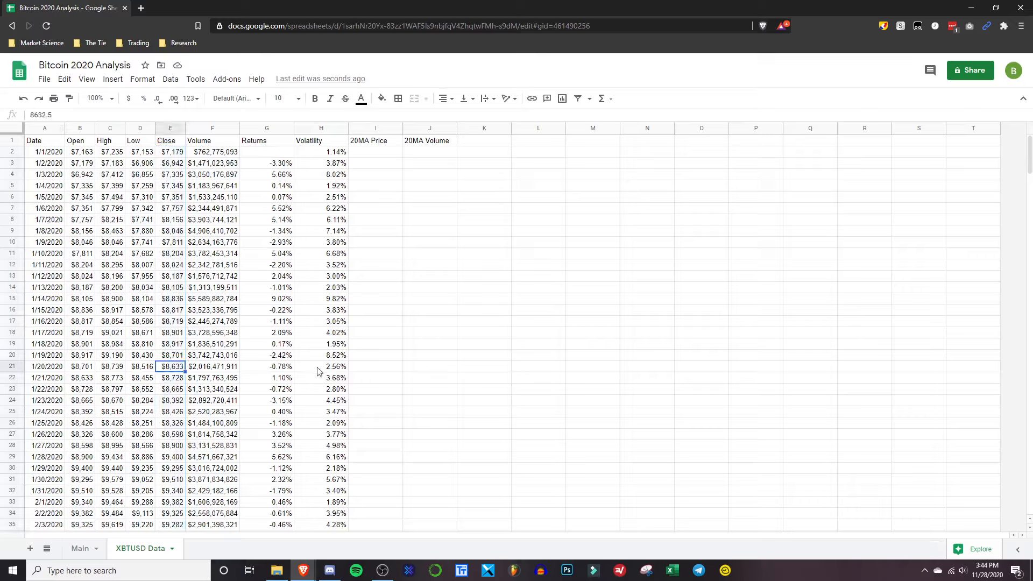
{"action": "left_click", "coordinate": [369, 370]}
{"action": "type", "text": "="}
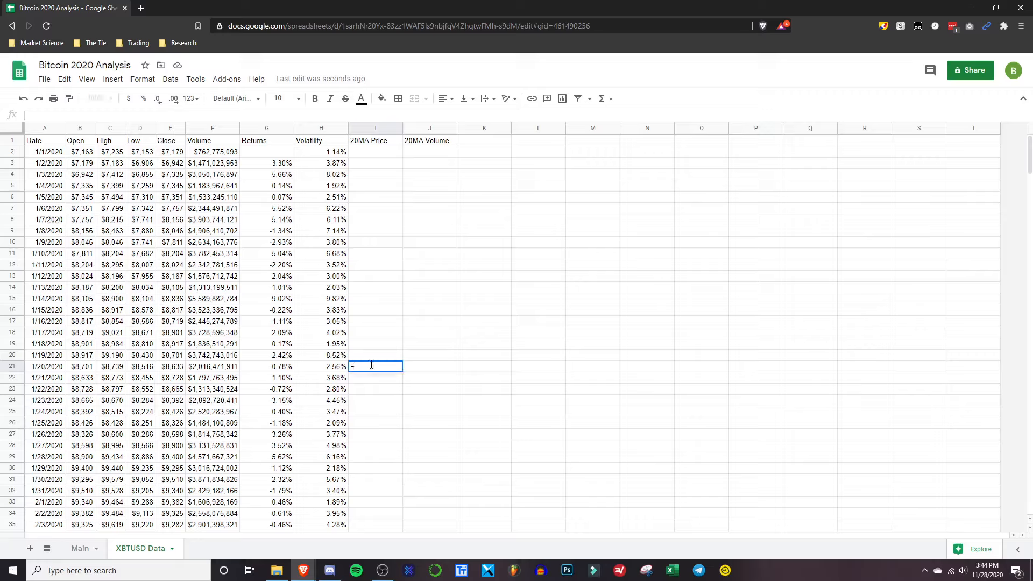
{"action": "type", "text": "AVER"}
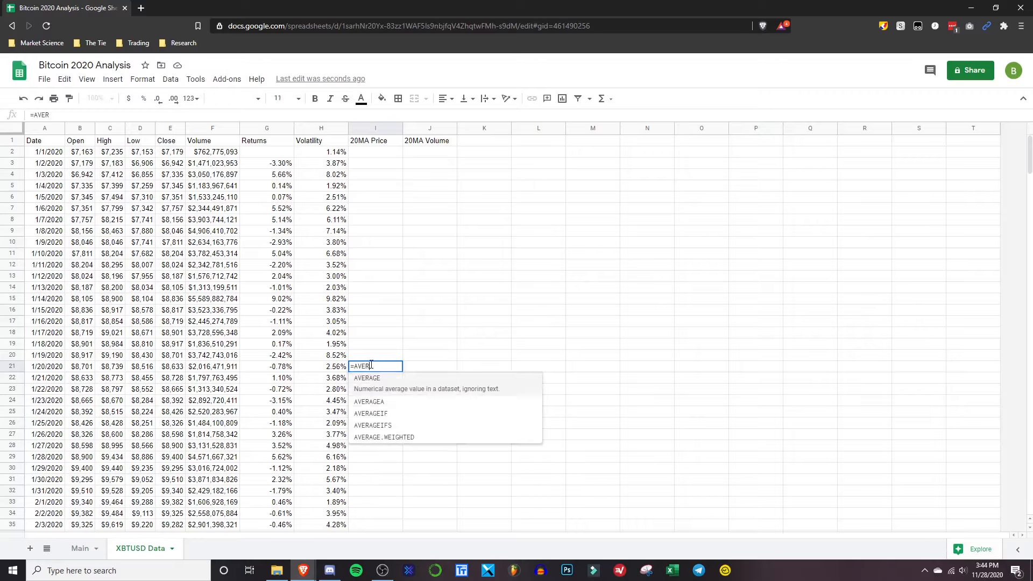
{"action": "left_click", "coordinate": [369, 383]}
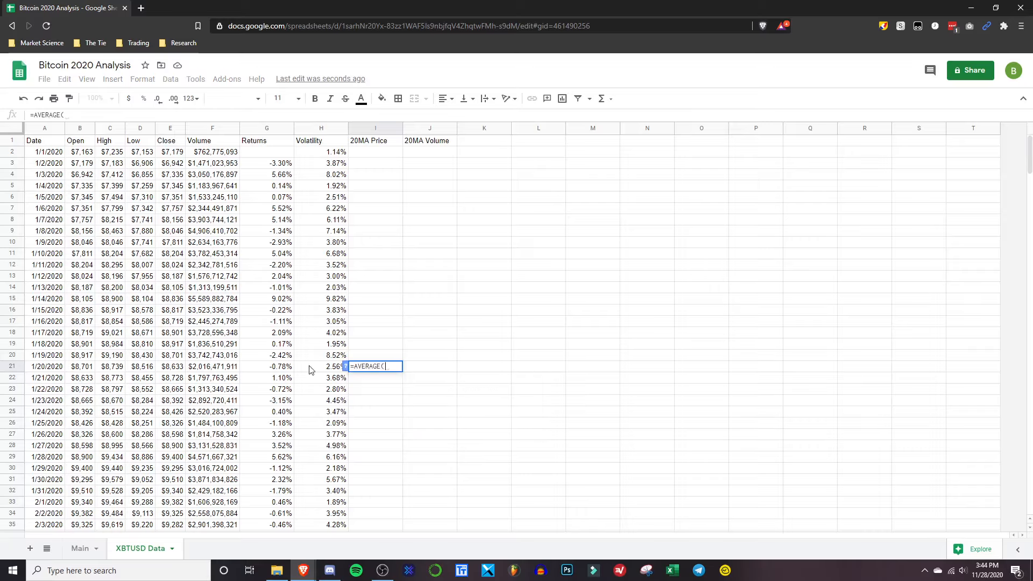
{"action": "left_click", "coordinate": [178, 369]}
{"action": "left_click_drag", "start_coordinate": [177, 369], "coordinate": [165, 156]}
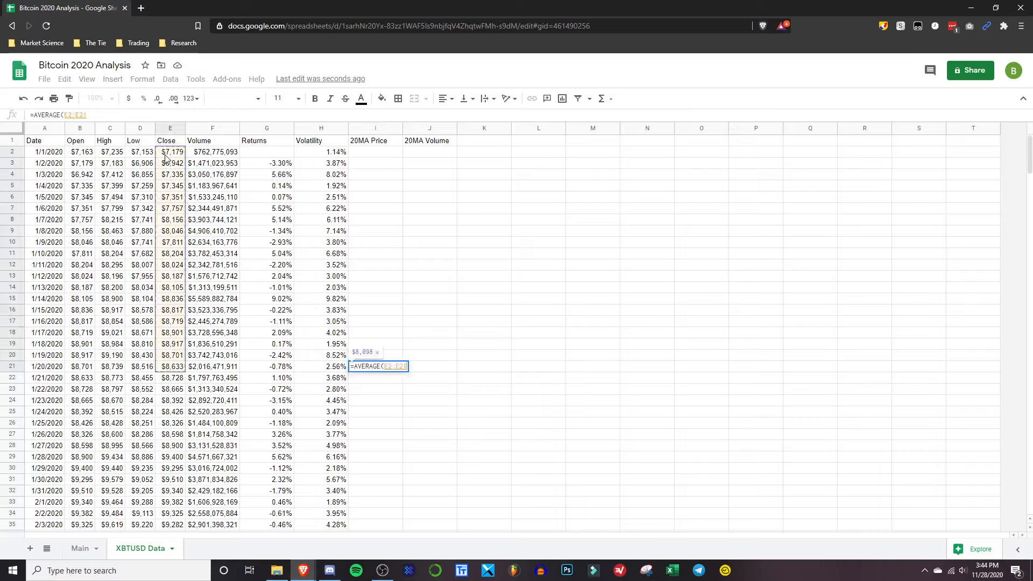
{"action": "key", "text": "Return"}
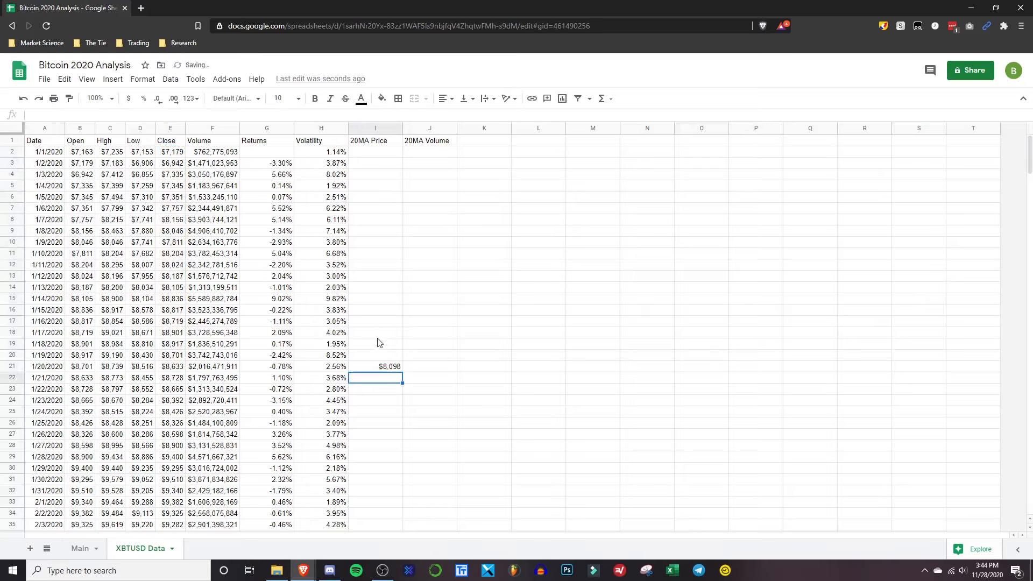
Fill the average formula from I21 down the 20MA Price column and check the filled rows
{"action": "left_click", "coordinate": [401, 368]}
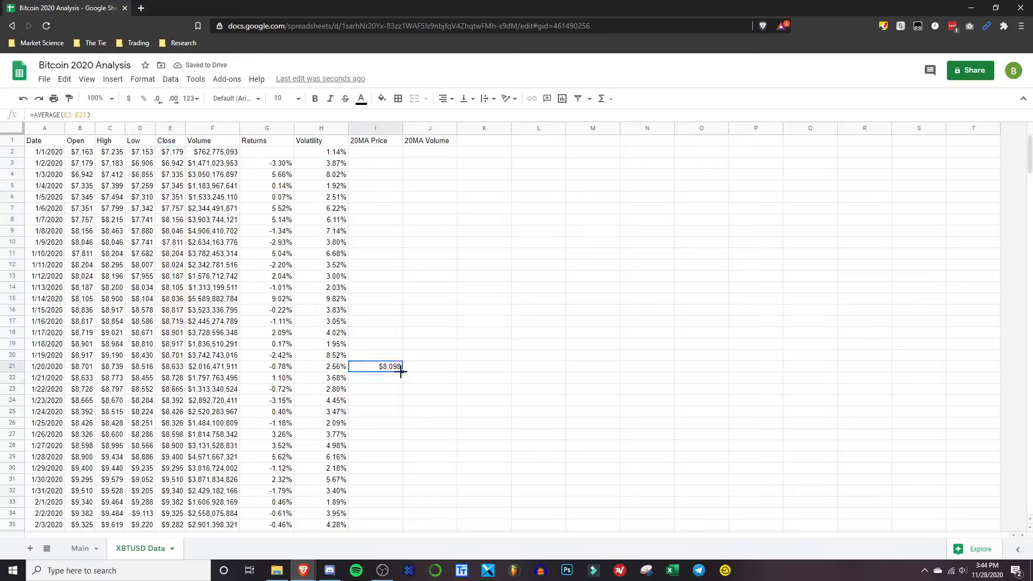
{"action": "double_click", "coordinate": [404, 371]}
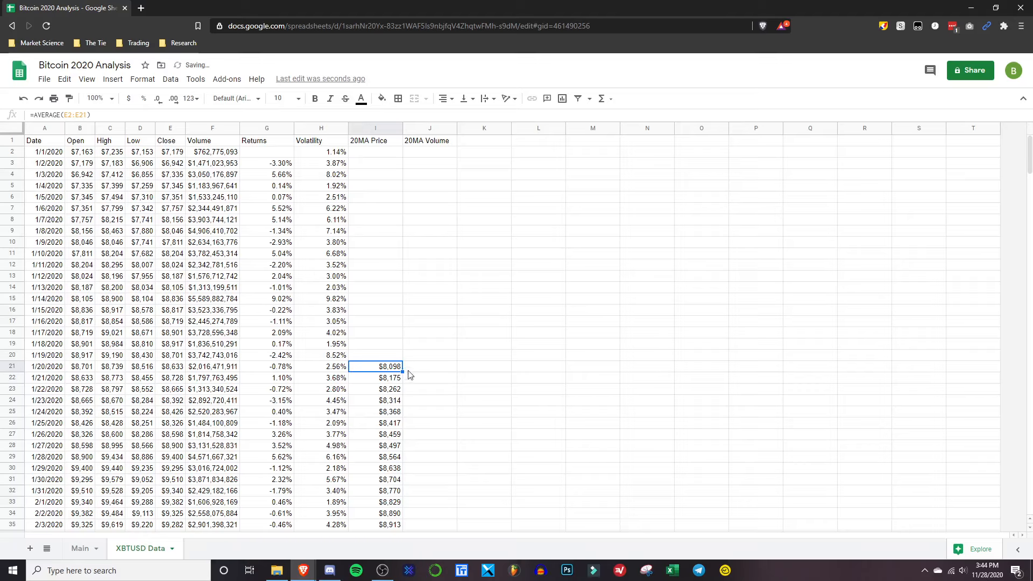
{"action": "scroll", "coordinate": [382, 458], "scroll_direction": "down", "scroll_amount": 1}
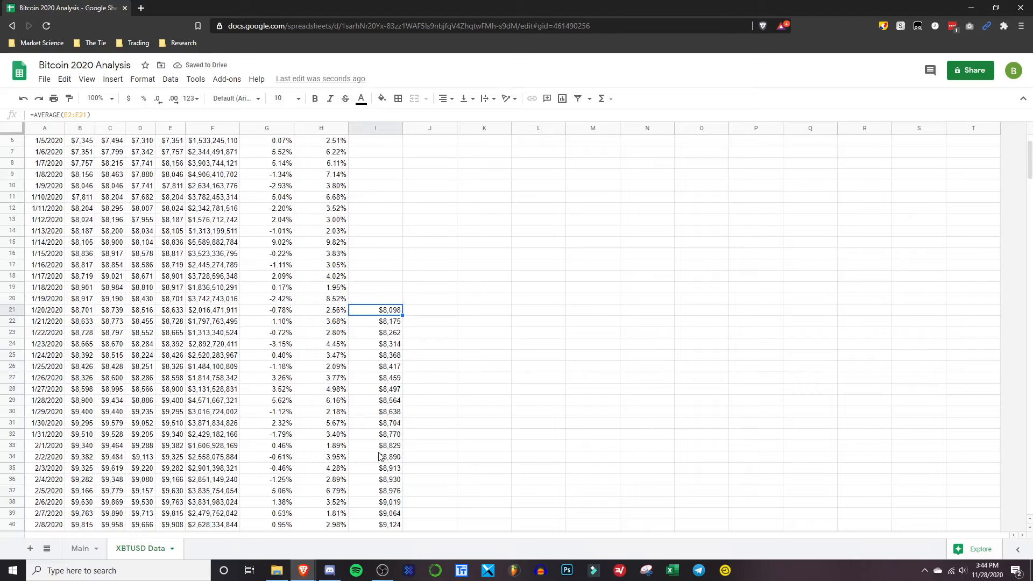
{"action": "scroll", "coordinate": [397, 437], "scroll_direction": "up", "scroll_amount": 1}
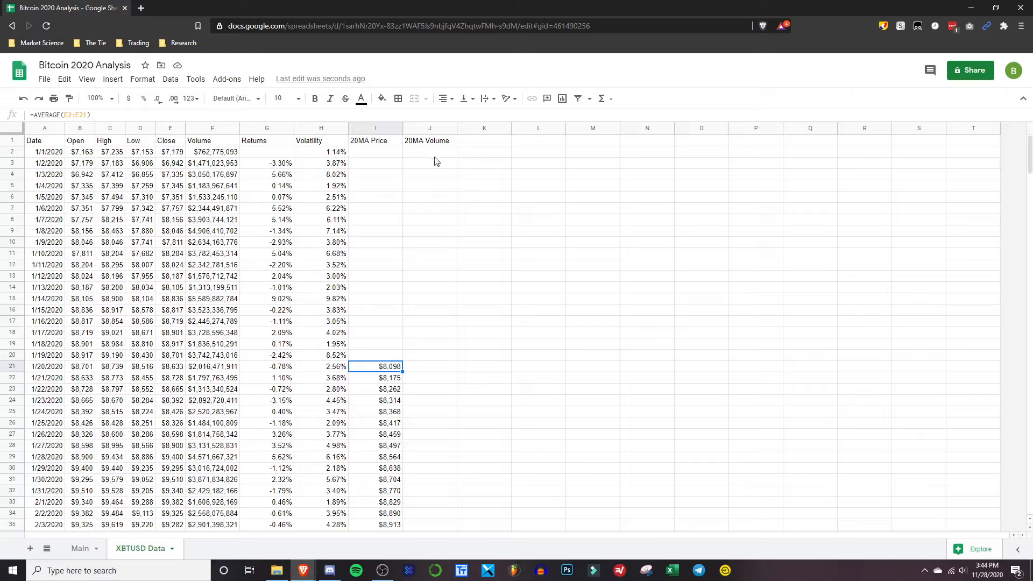
Calculate the first 20-period average of Volume in J21 with AVERAGE over F2:F21
{"action": "left_click", "coordinate": [416, 368]}
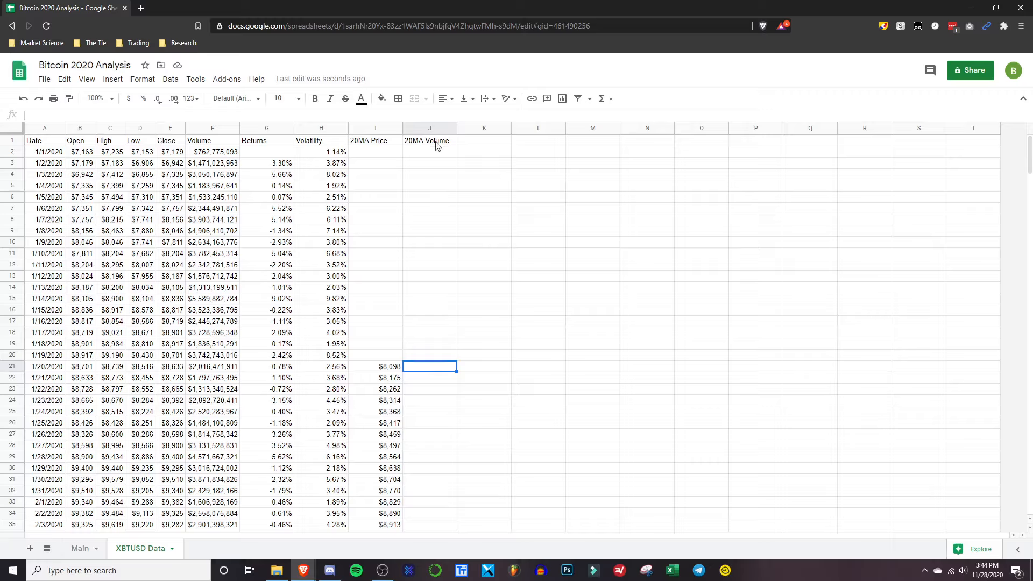
{"action": "type", "text": "=AVERAGE"}
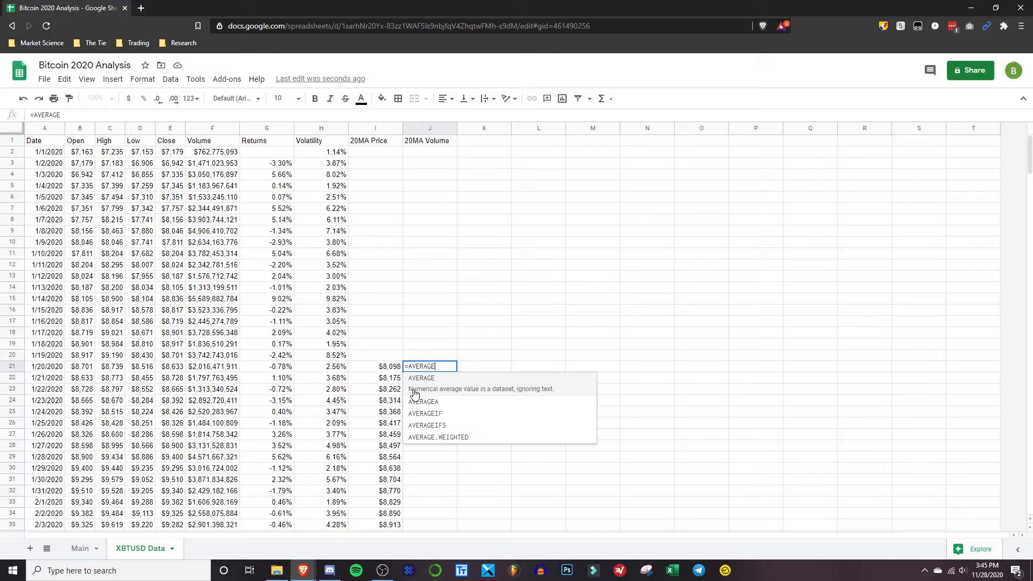
{"action": "type", "text": "("}
{"action": "left_click", "coordinate": [230, 368]}
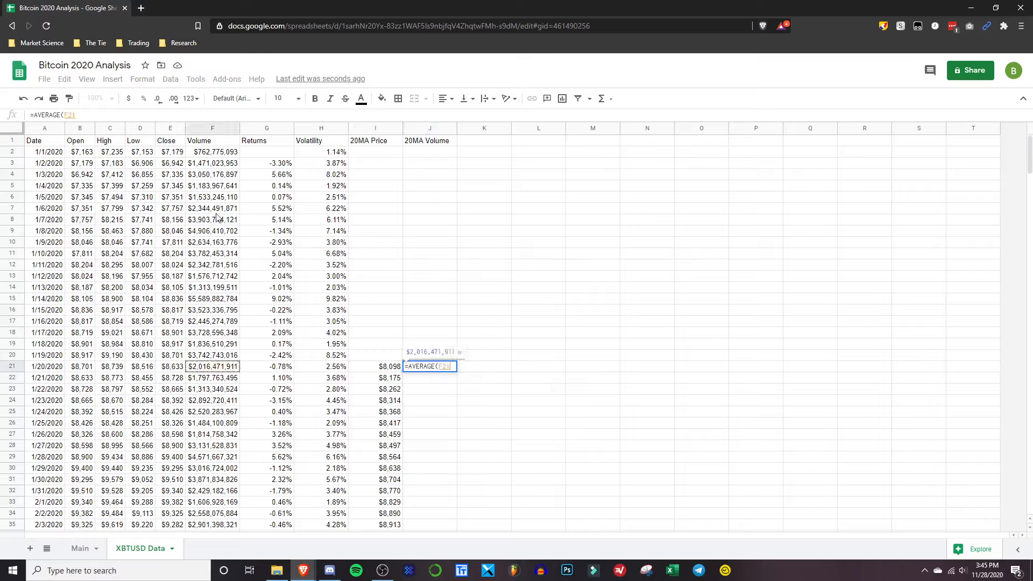
{"action": "left_click", "coordinate": [213, 152], "text": "shift"}
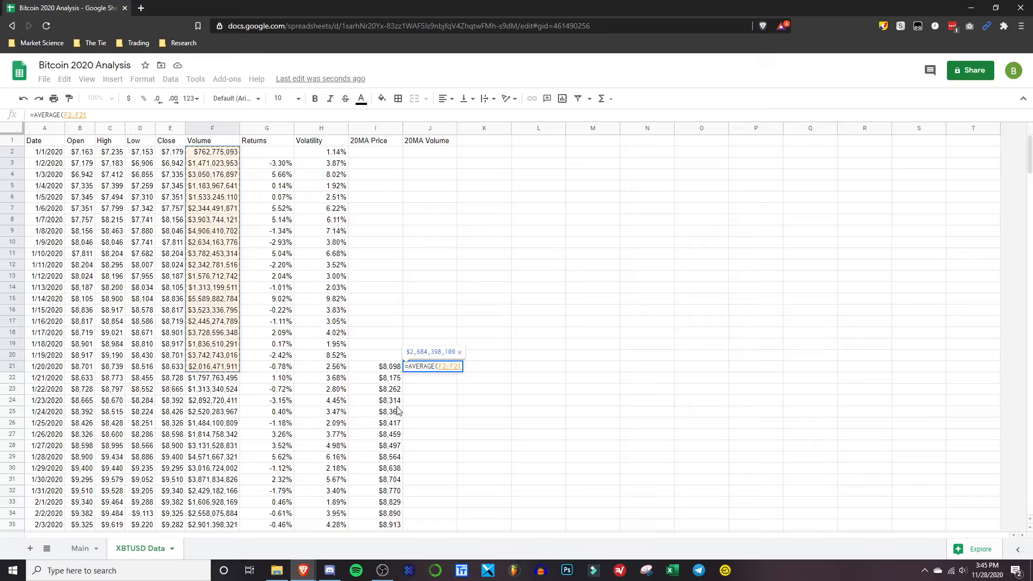
{"action": "key", "text": "Return"}
{"action": "left_click", "coordinate": [431, 369]}
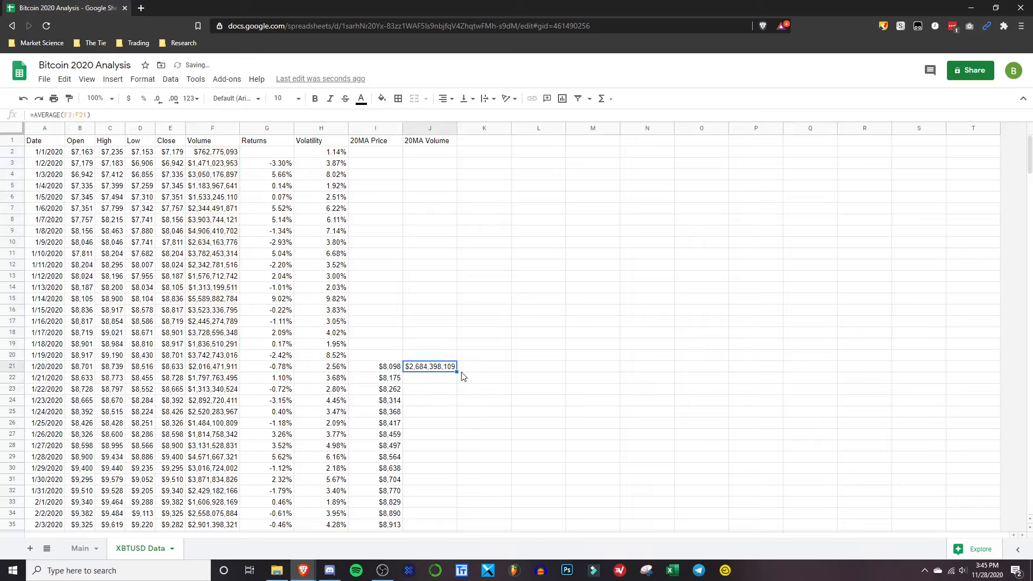
Fill the average formula from J21 down the rest of the 20MA Volume column
{"action": "double_click", "coordinate": [457, 372]}
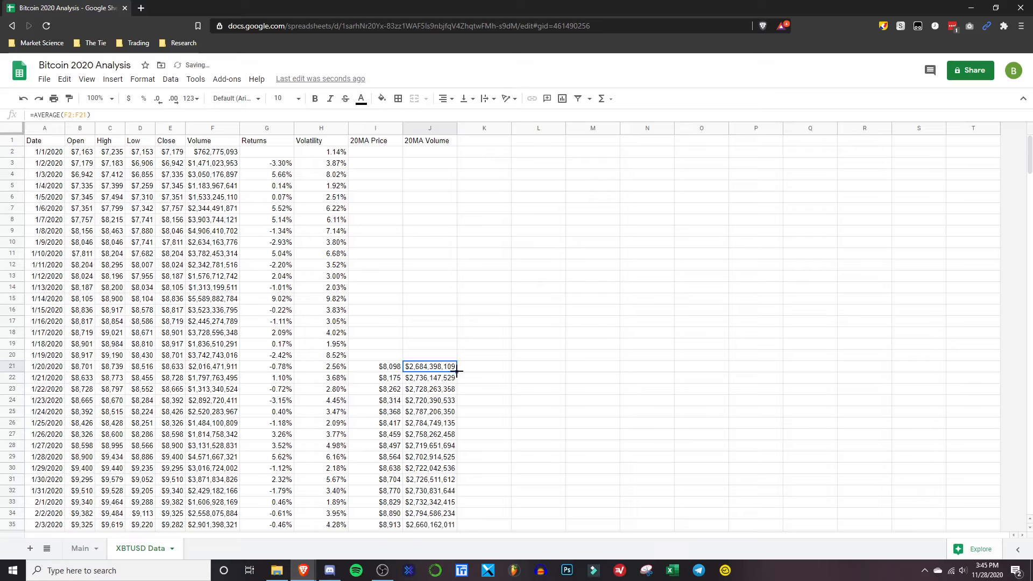
{"action": "left_click", "coordinate": [664, 336]}
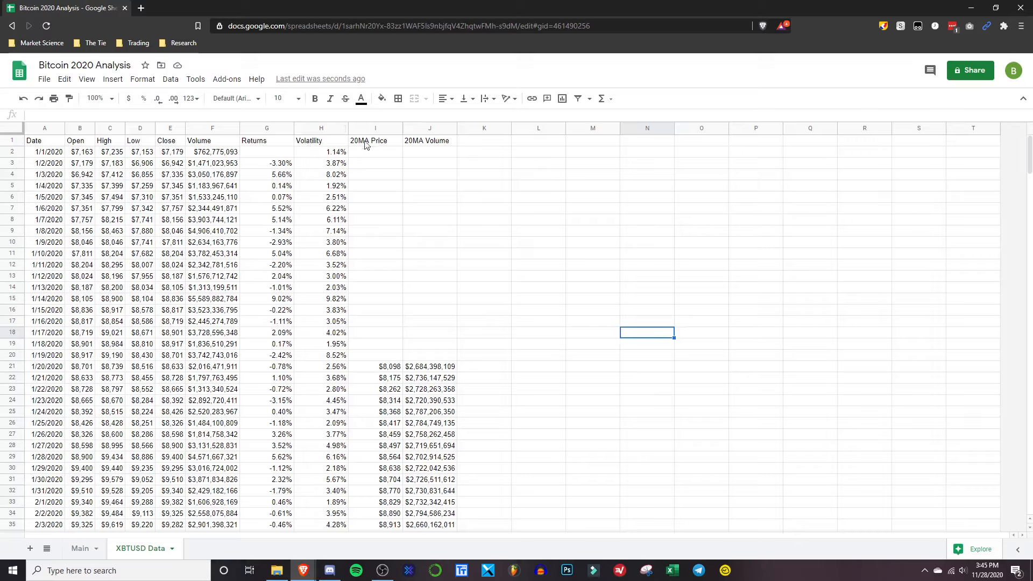
Resize columns G through J, from Returns to 20MA Volume, to fit their data
{"action": "left_click", "coordinate": [267, 128]}
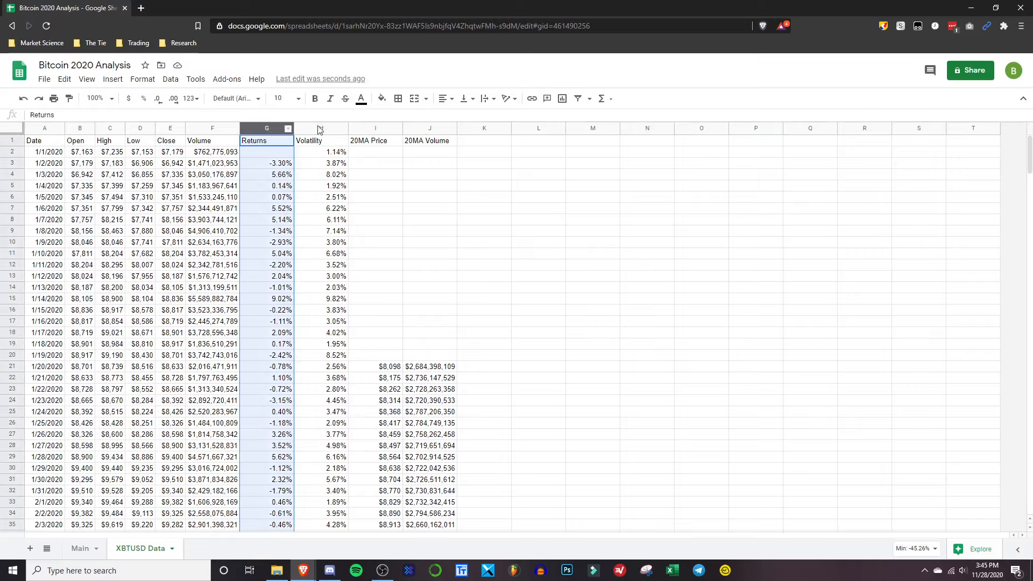
{"action": "left_click", "coordinate": [424, 128], "text": "shift"}
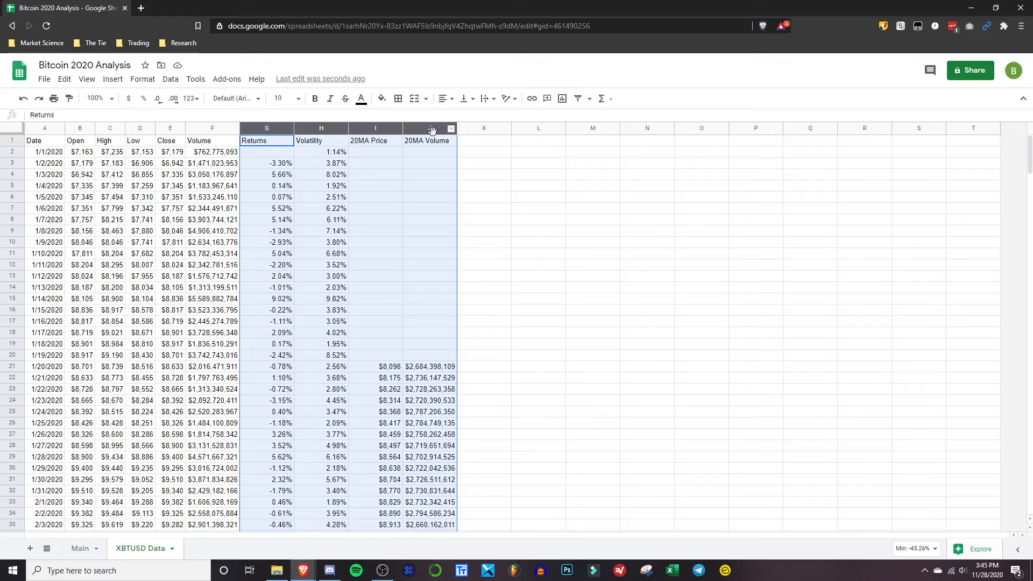
{"action": "right_click", "coordinate": [418, 124]}
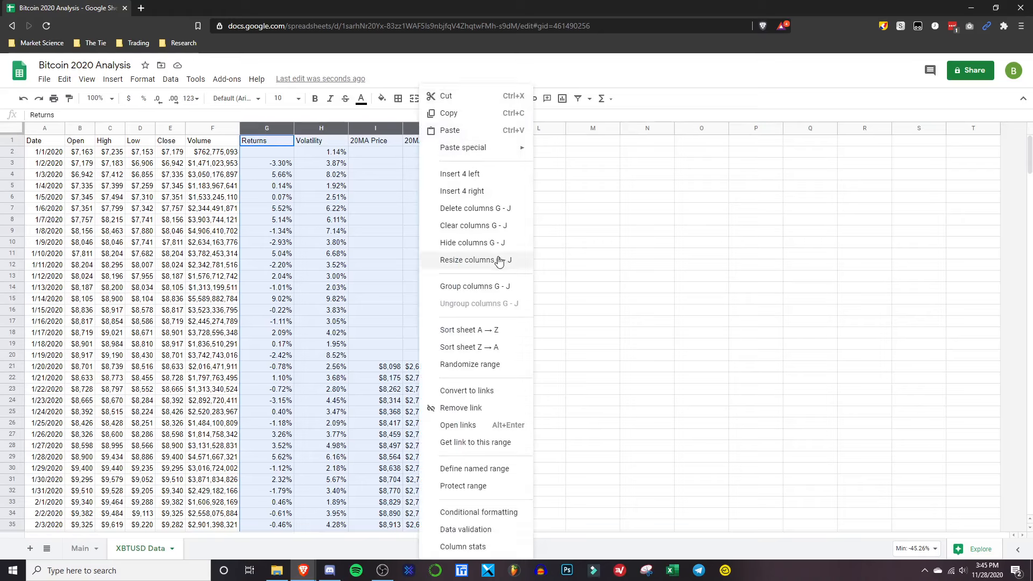
{"action": "left_click", "coordinate": [463, 258]}
{"action": "left_click", "coordinate": [451, 327]}
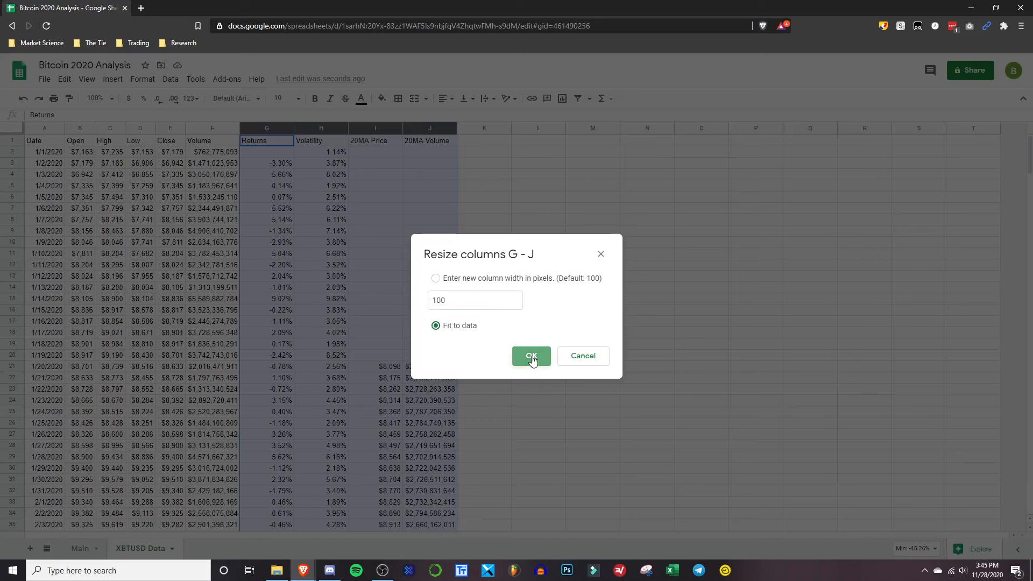
{"action": "left_click", "coordinate": [531, 356]}
{"action": "left_click", "coordinate": [486, 345]}
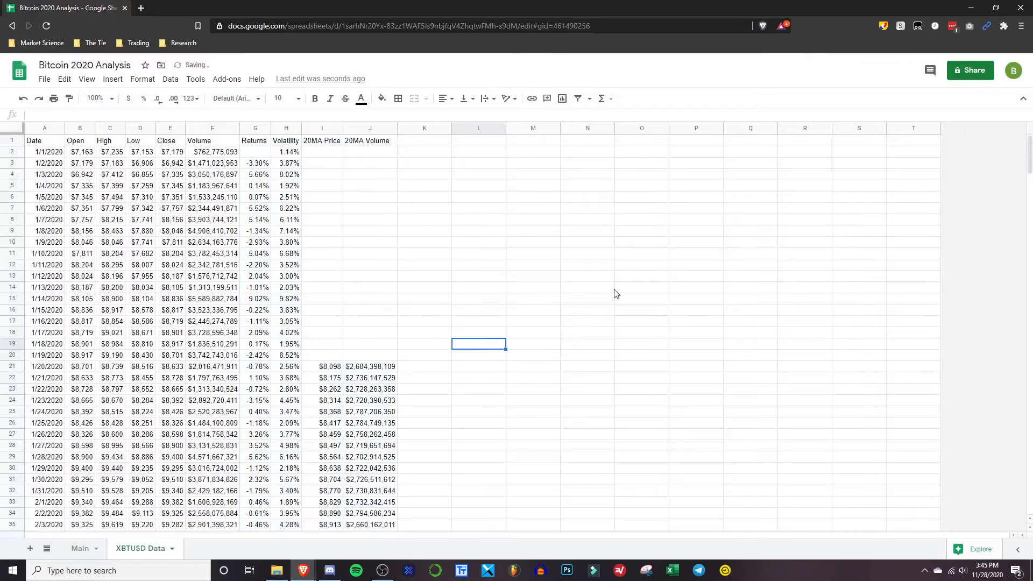
Insert four empty columns to the right of columns Q through T
{"action": "left_click", "coordinate": [751, 128]}
{"action": "left_click", "coordinate": [935, 128], "text": "shift"}
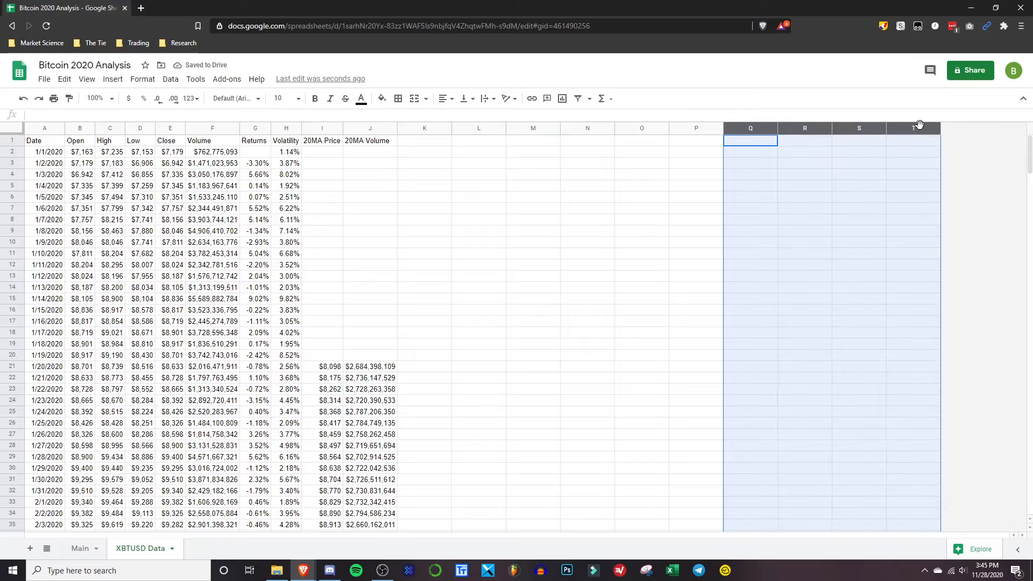
{"action": "right_click", "coordinate": [935, 128]}
{"action": "left_click", "coordinate": [965, 192]}
{"action": "left_click", "coordinate": [858, 358]}
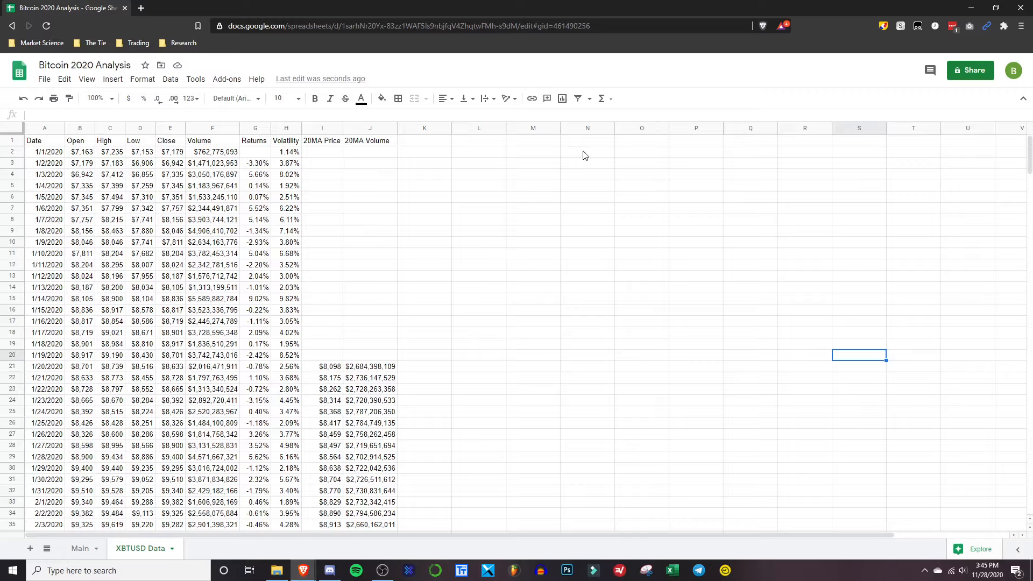
Enter the labels Total Dates, Yearly High and Yearly Low in cells M1 to M3
{"action": "left_click", "coordinate": [558, 144]}
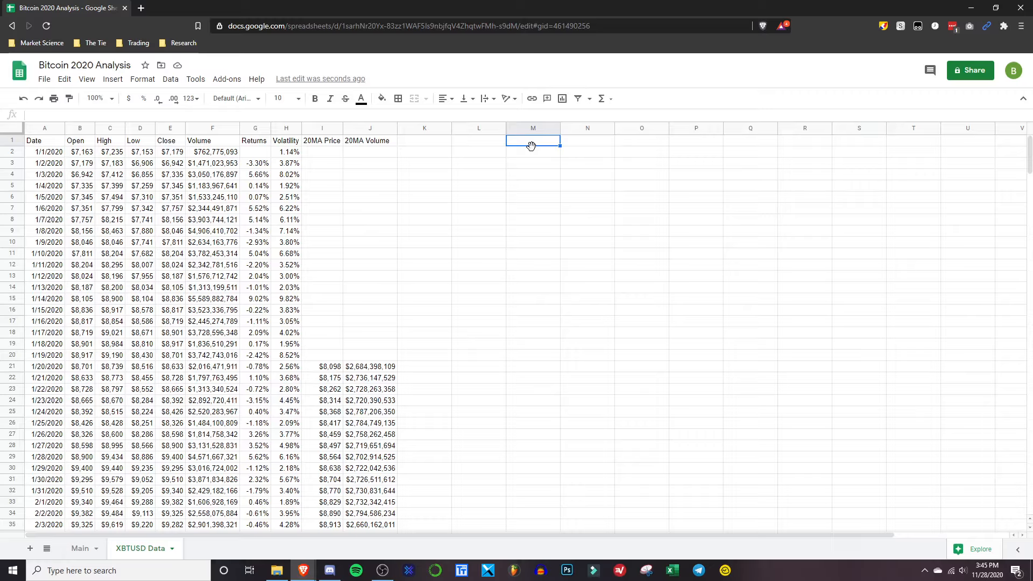
{"action": "type", "text": "Total Dates"}
{"action": "key", "text": "Return"}
{"action": "type", "text": "Y"}
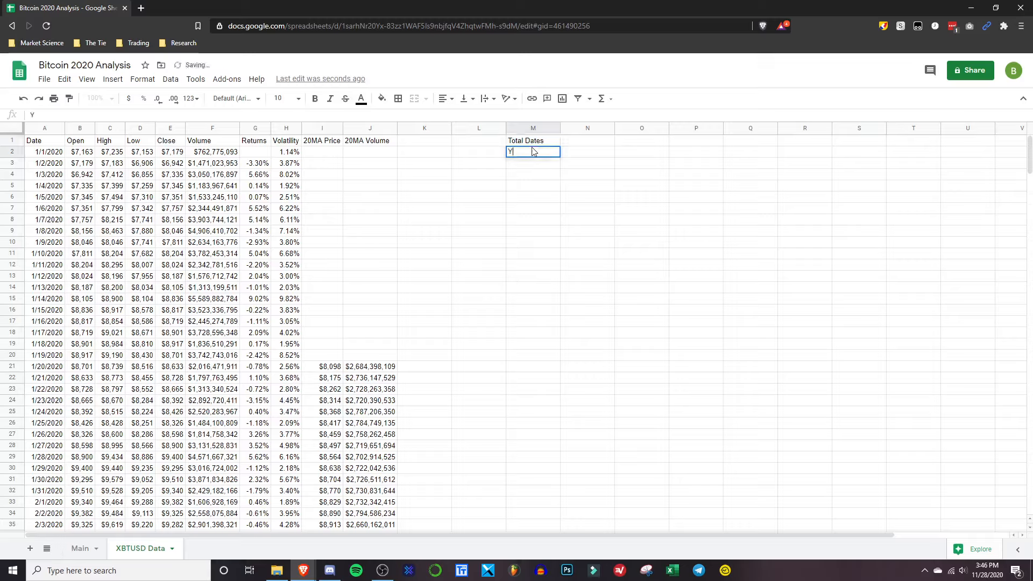
{"action": "type", "text": "early High"}
{"action": "key", "text": "Return"}
{"action": "type", "text": "Yearly L"}
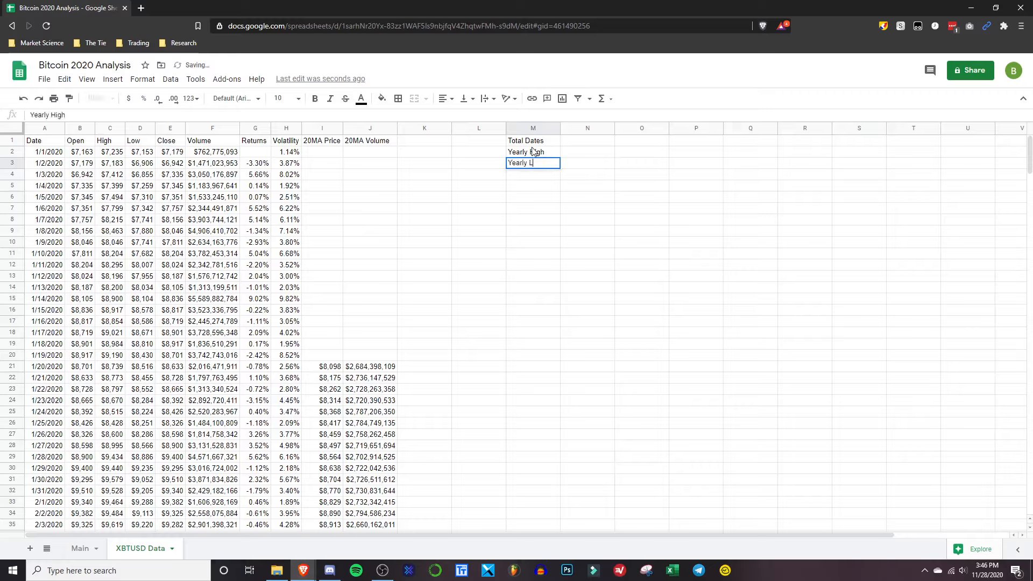
{"action": "type", "text": "ow"}
{"action": "key", "text": "Return"}
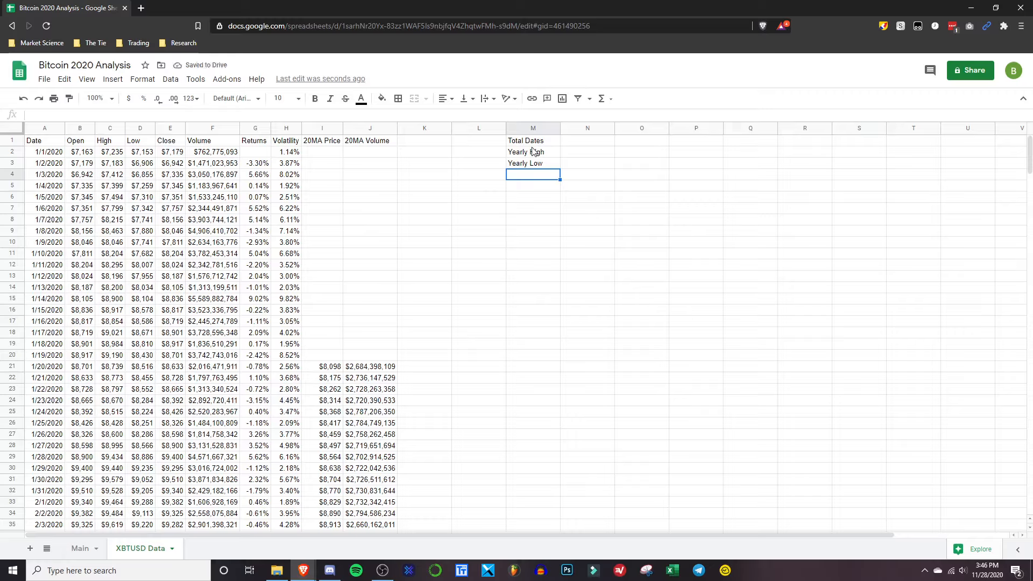
Add the labels % From Yearly High and % From Yearly Low in M4 and M5, and fit column M's width to its text
{"action": "type", "text": "% From Yearly High"}
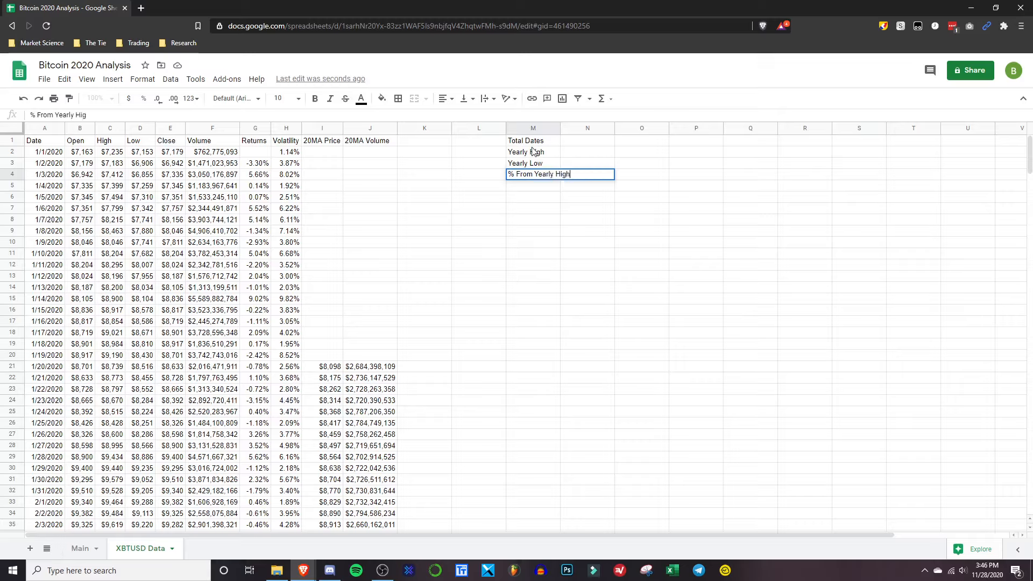
{"action": "key", "text": "Return"}
{"action": "type", "text": "%"}
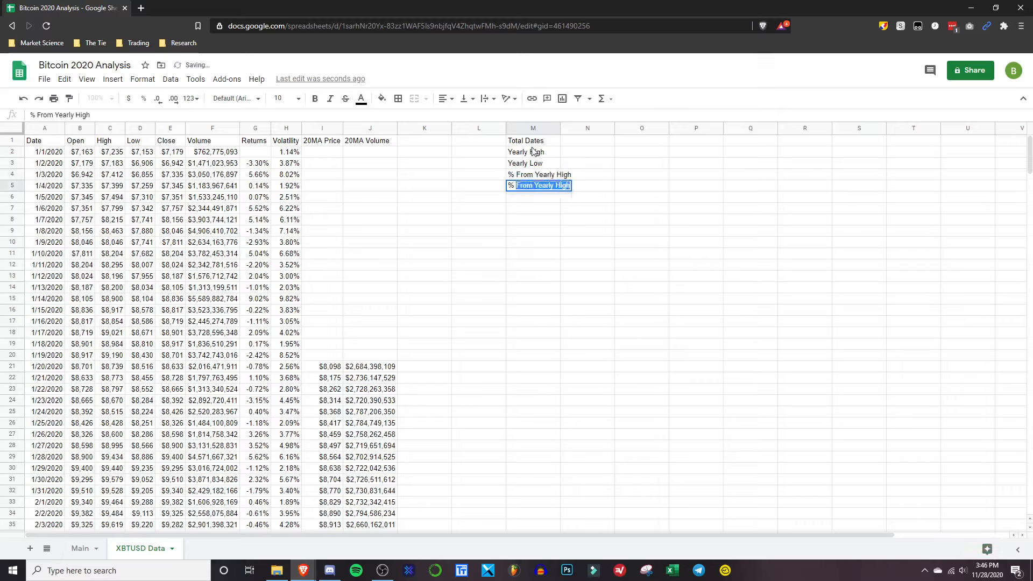
{"action": "type", "text": " From Year "}
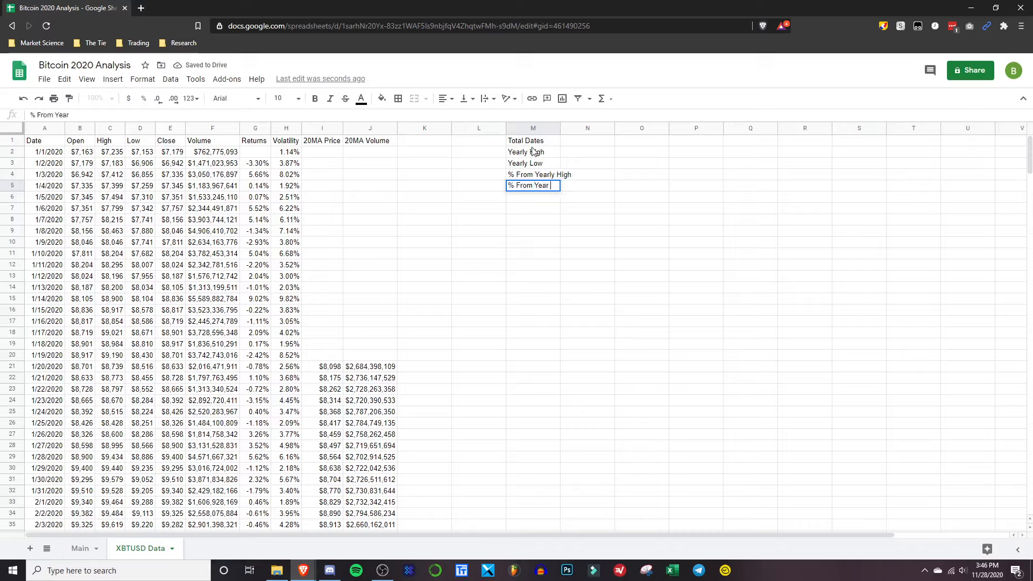
{"action": "type", "text": "y Low"}
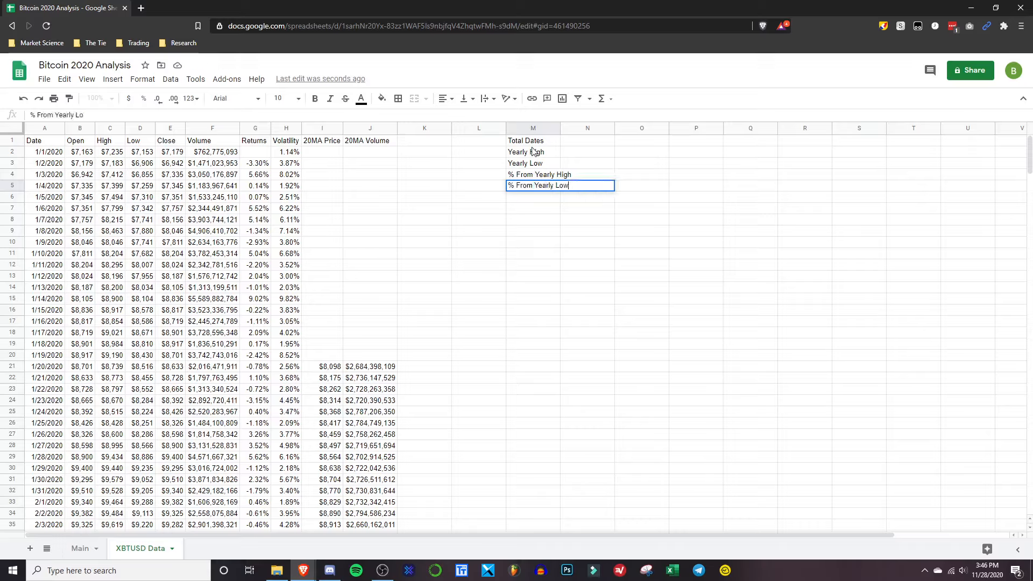
{"action": "key", "text": "Return"}
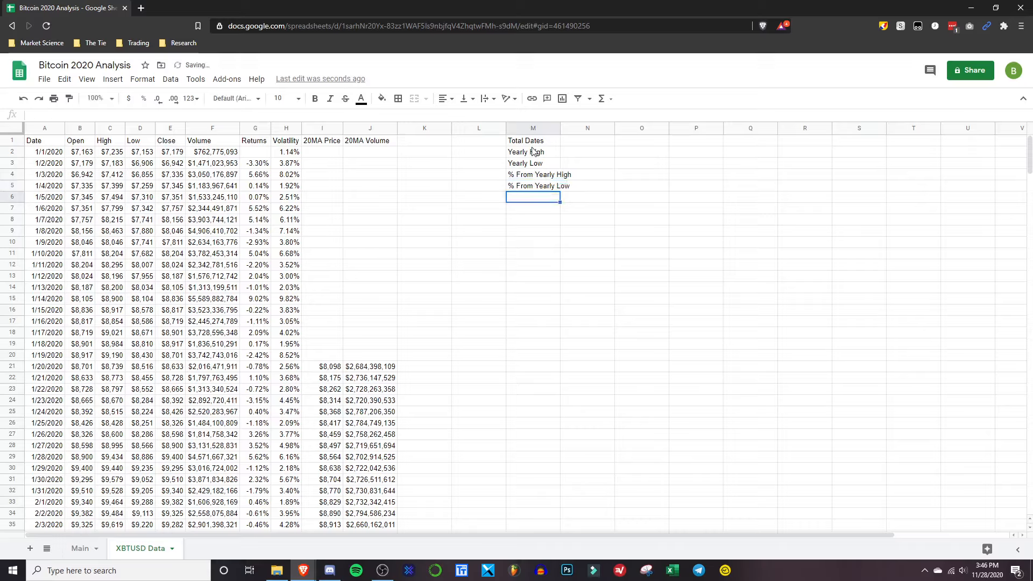
{"action": "double_click", "coordinate": [560, 128]}
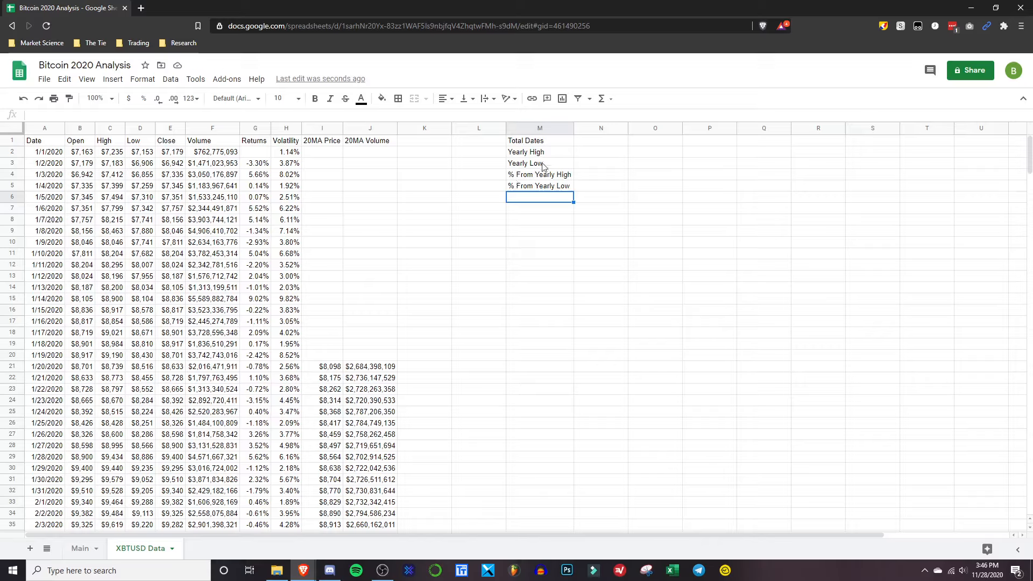
Apply all borders to the price summary block M1:N5
{"action": "left_click", "coordinate": [544, 144]}
{"action": "left_click", "coordinate": [614, 187], "text": "shift"}
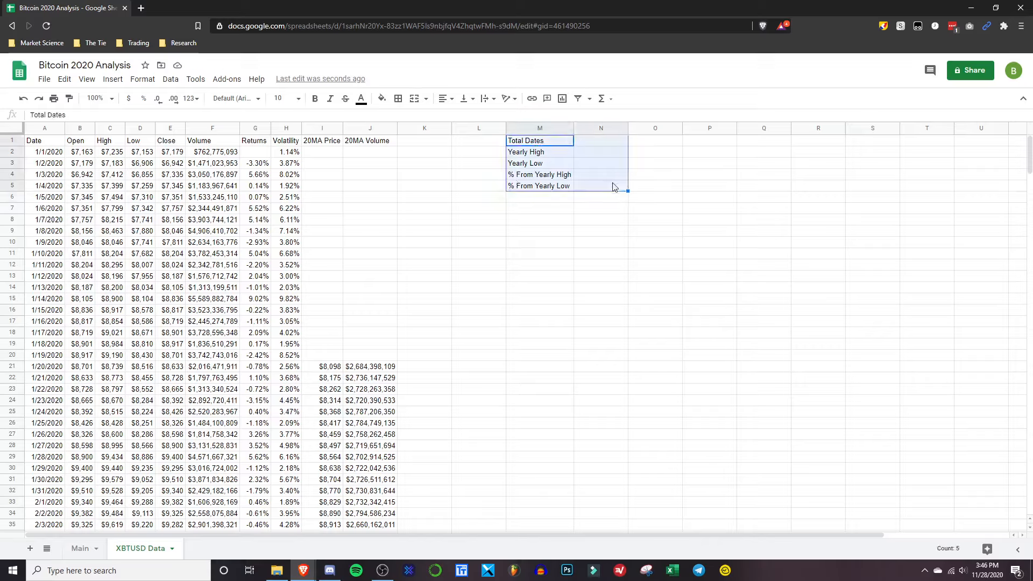
{"action": "left_click", "coordinate": [398, 99]}
{"action": "left_click", "coordinate": [403, 119]}
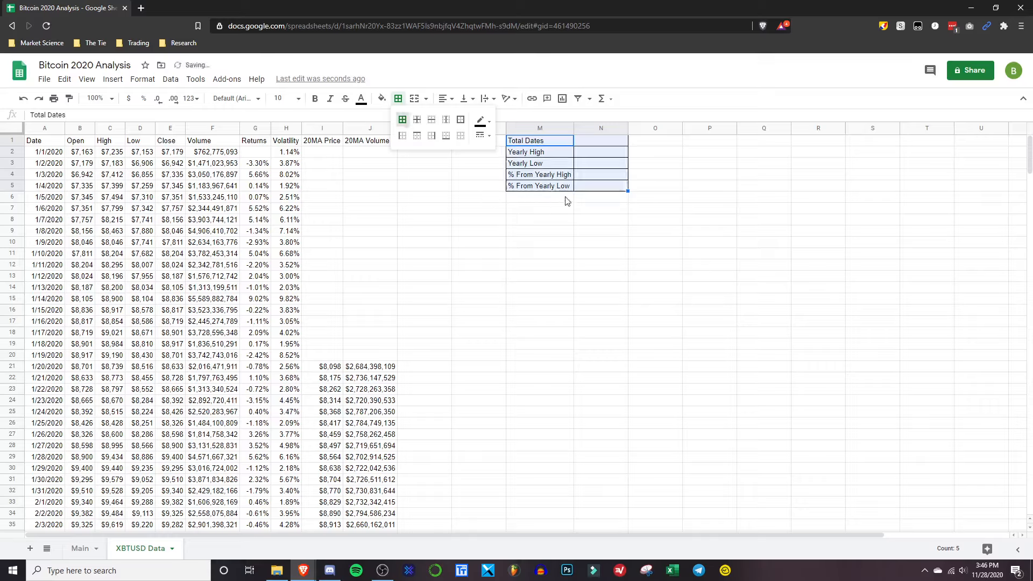
Enter the labels Max Volume, Min Volume, Max Volatility and Min Volatility in cells M7 to M10
{"action": "left_click", "coordinate": [528, 210]}
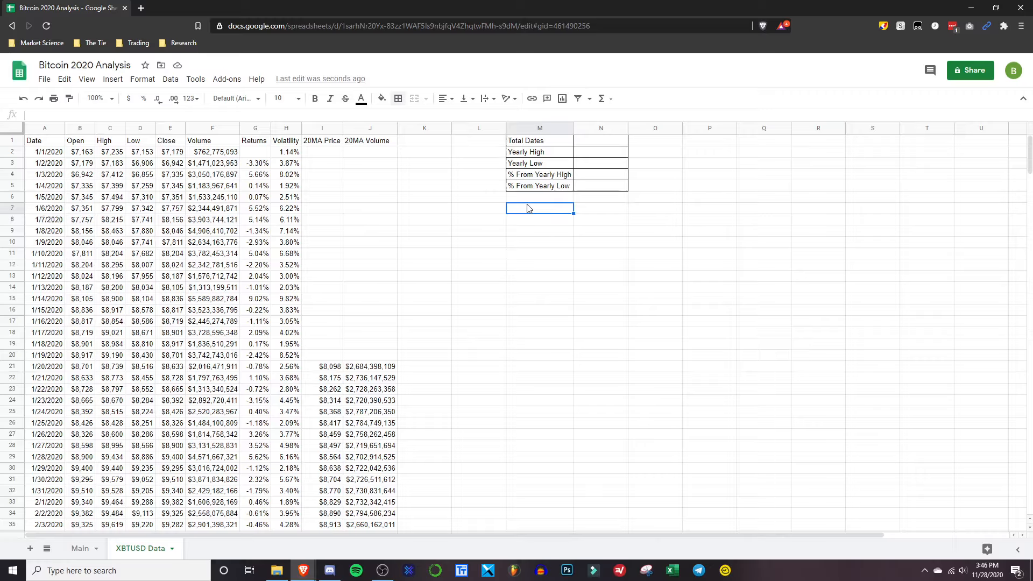
{"action": "type", "text": "M"}
{"action": "key", "text": "Return"}
{"action": "type", "text": "Min Vol"}
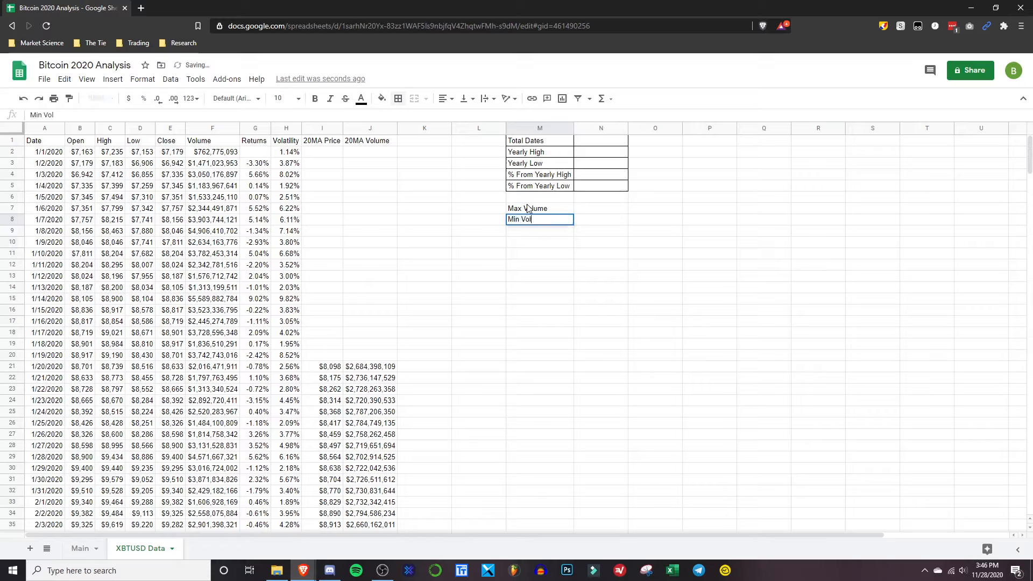
{"action": "type", "text": "ume"}
{"action": "key", "text": "Return"}
{"action": "type", "text": "Max V"}
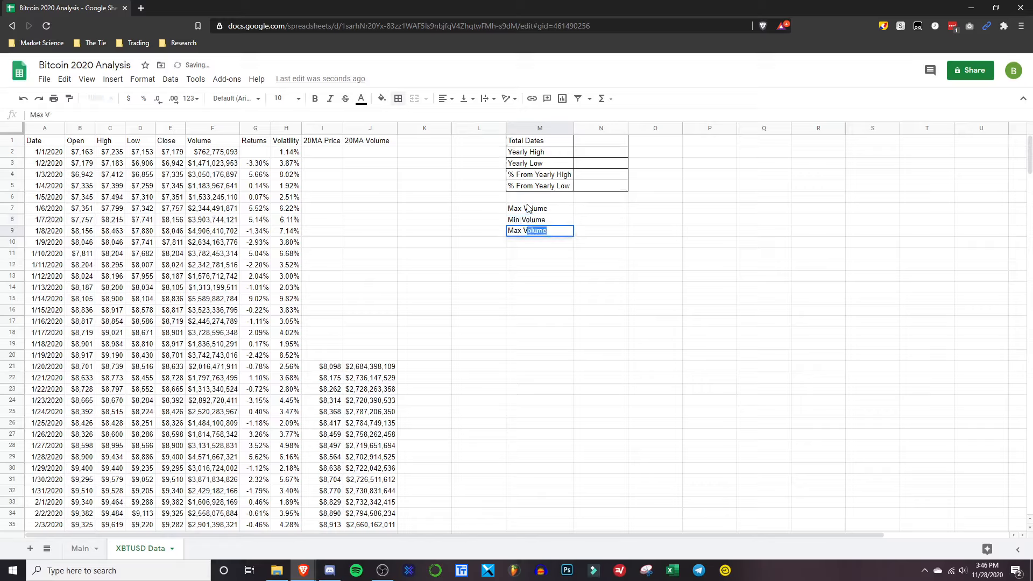
{"action": "type", "text": "olatility"}
{"action": "key", "text": "Return"}
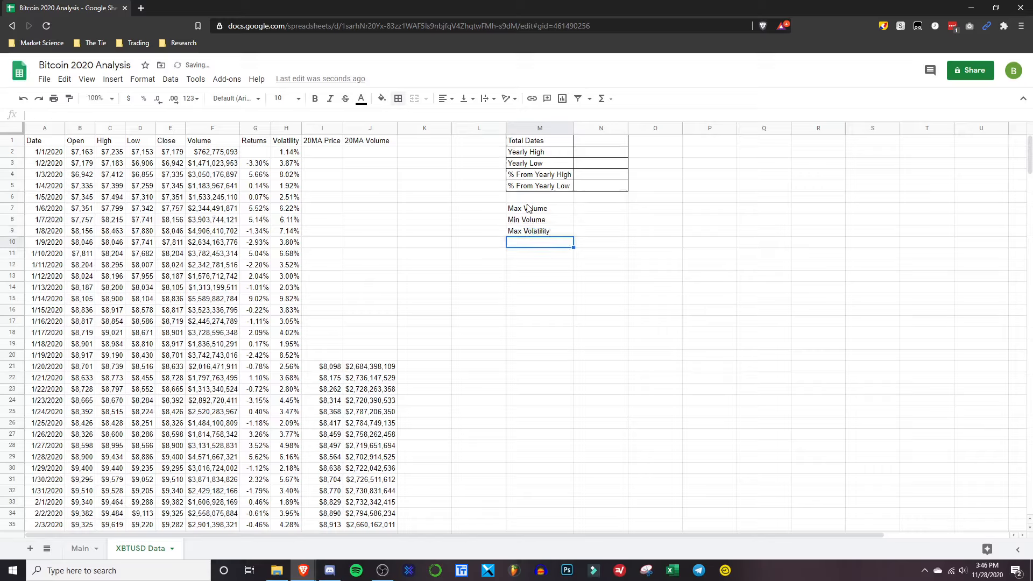
{"action": "type", "text": "Min Volatility"}
{"action": "key", "text": "Return"}
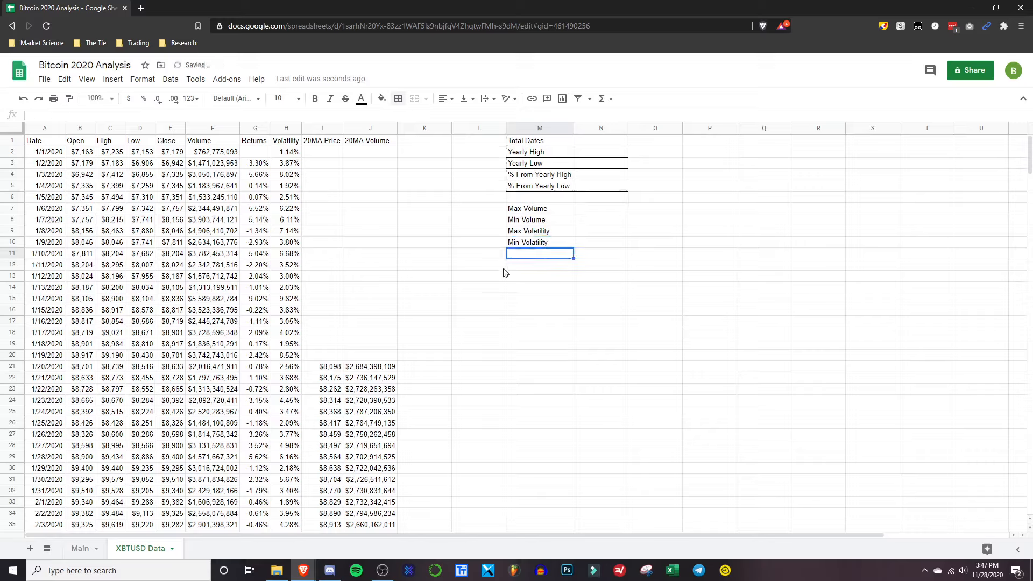
Apply all borders to the volume and volatility extremes block M7:N10
{"action": "left_click", "coordinate": [554, 211]}
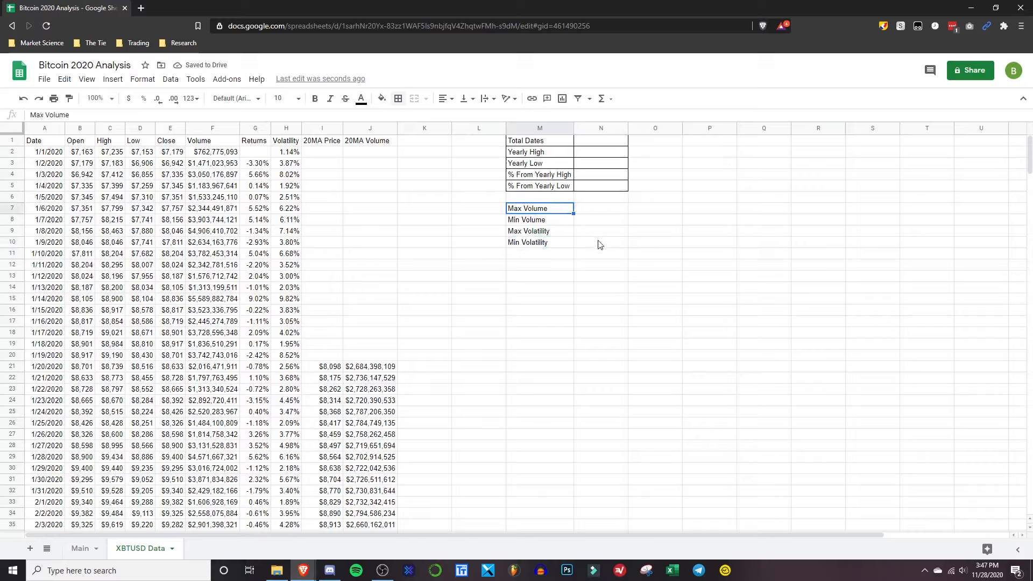
{"action": "left_click", "coordinate": [600, 244], "text": "shift"}
{"action": "left_click", "coordinate": [398, 98]}
{"action": "left_click", "coordinate": [403, 119]}
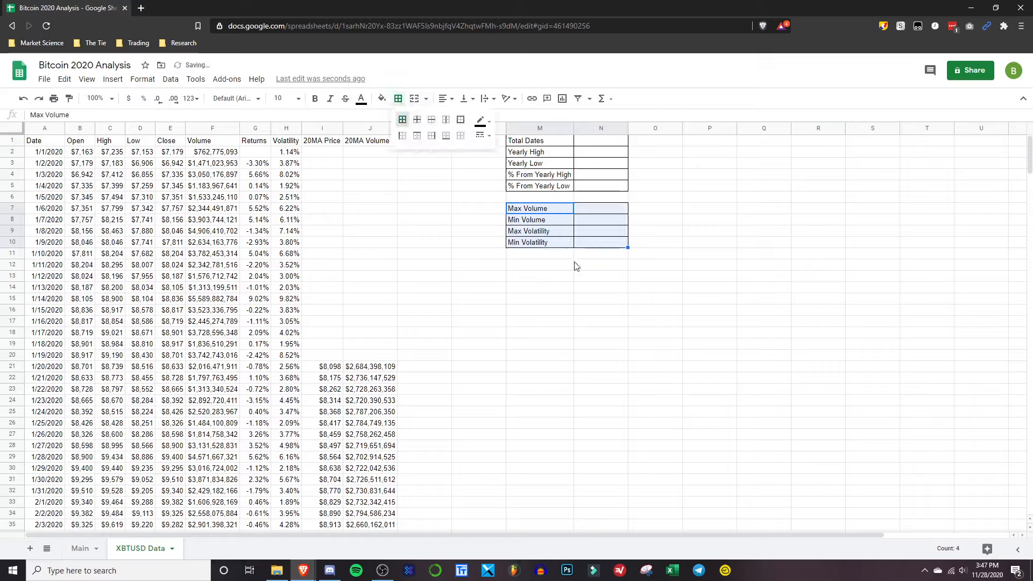
Enter the labels YTD Returns, AVG Daily Volume and AVG Daily Volatility in cells M12 to M14
{"action": "left_click", "coordinate": [552, 272]}
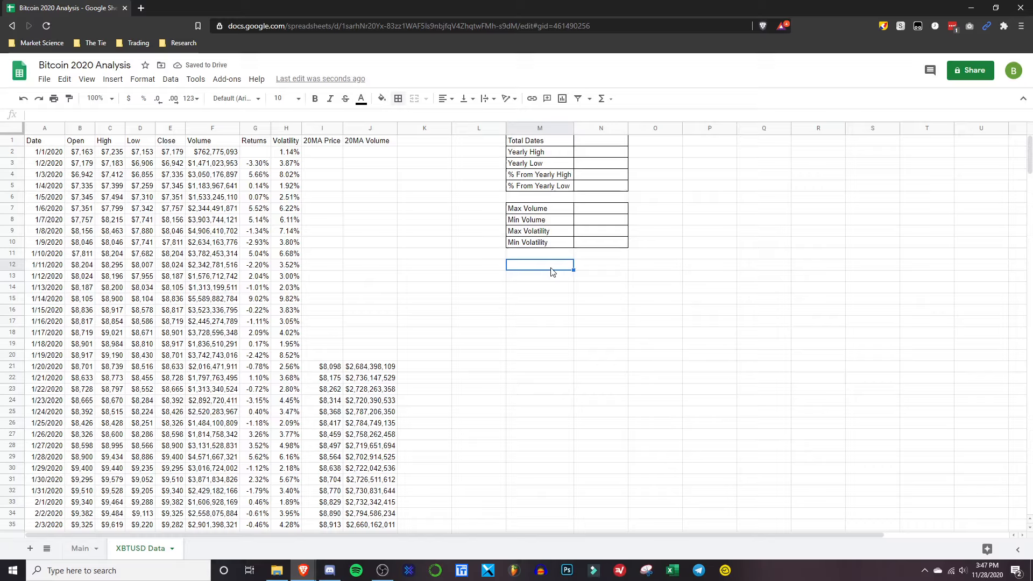
{"action": "type", "text": "YTD"}
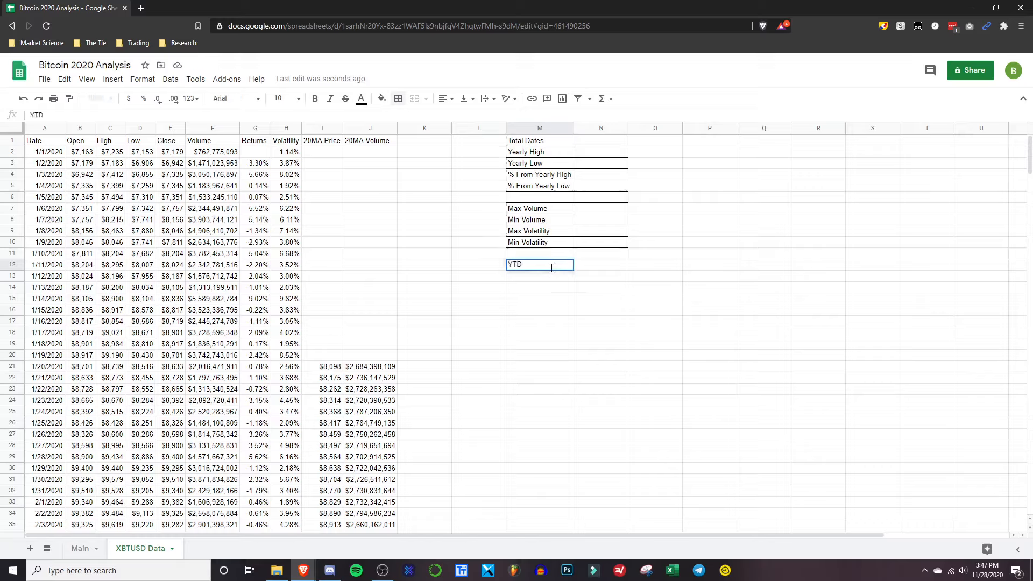
{"action": "type", "text": " Returns"}
{"action": "key", "text": "Return"}
{"action": "type", "text": "AVG Daily V"}
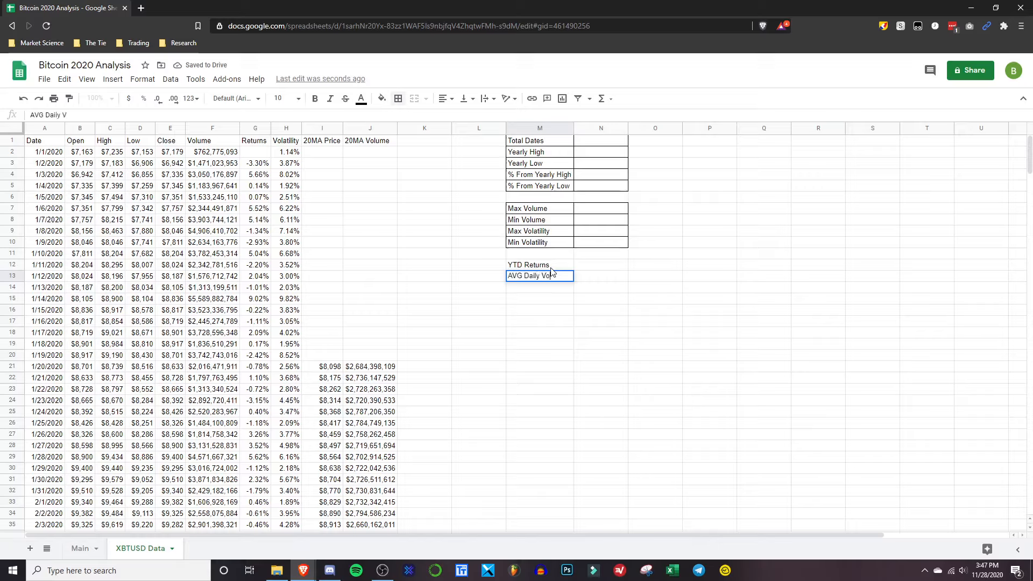
{"action": "type", "text": "olume"}
{"action": "key", "text": "Return"}
{"action": "type", "text": "AVG Da"}
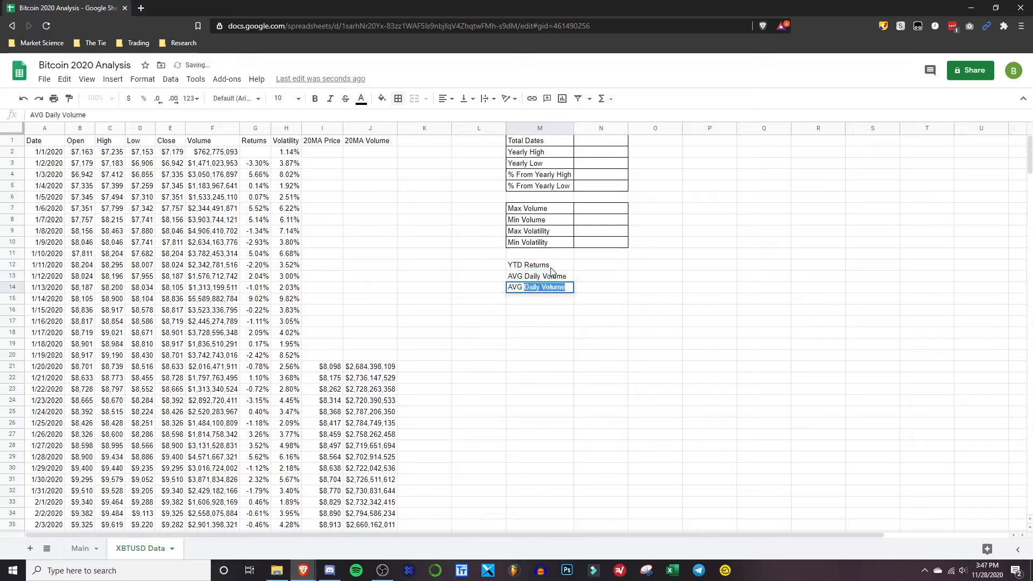
{"action": "type", "text": "ily Volatility"}
{"action": "key", "text": "Return"}
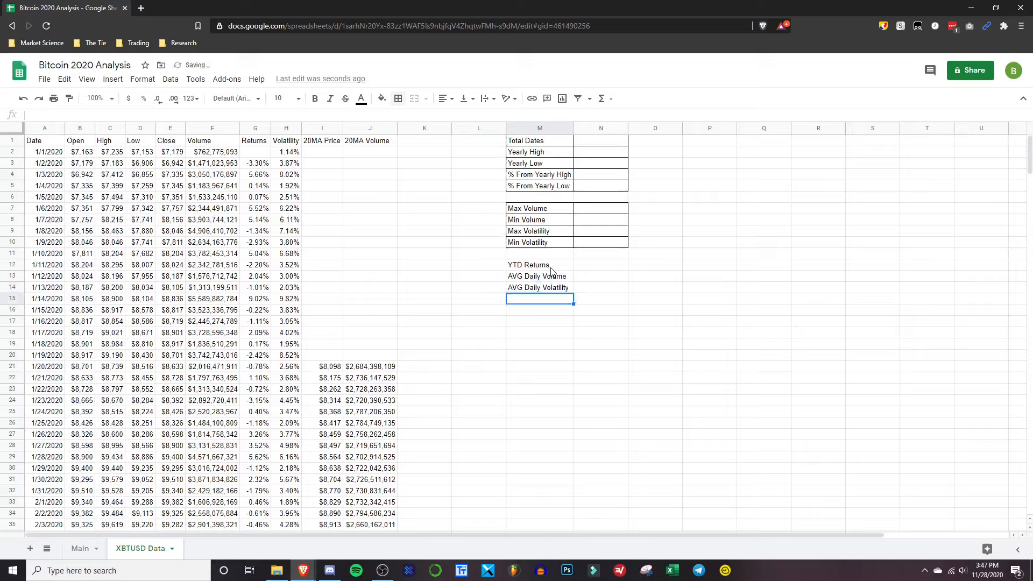
Apply all borders to the returns and daily averages block M12:N14
{"action": "left_click", "coordinate": [551, 268]}
{"action": "left_click", "coordinate": [609, 290], "text": "shift"}
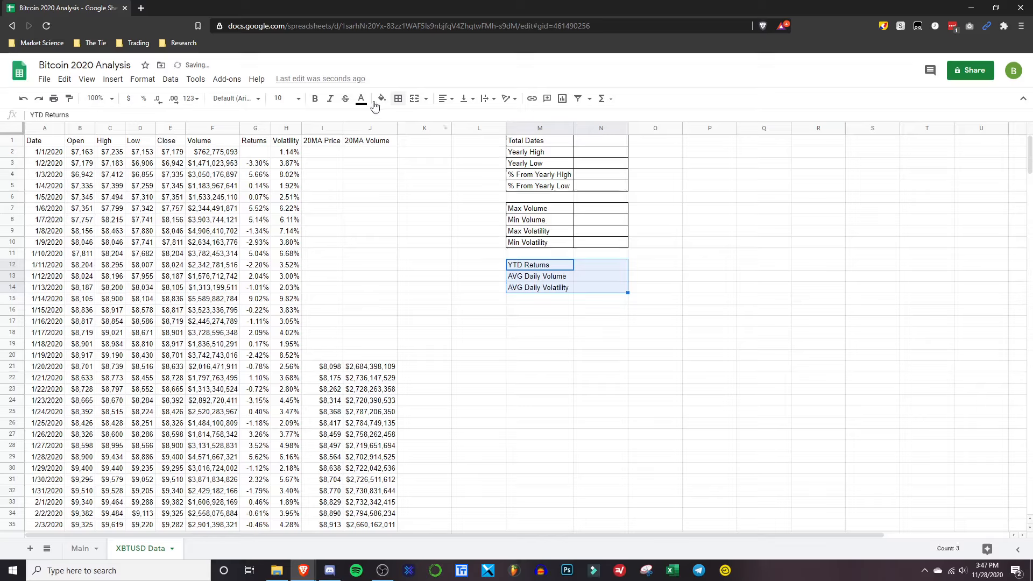
{"action": "left_click", "coordinate": [399, 99]}
{"action": "left_click", "coordinate": [403, 125]}
{"action": "left_click", "coordinate": [887, 270]}
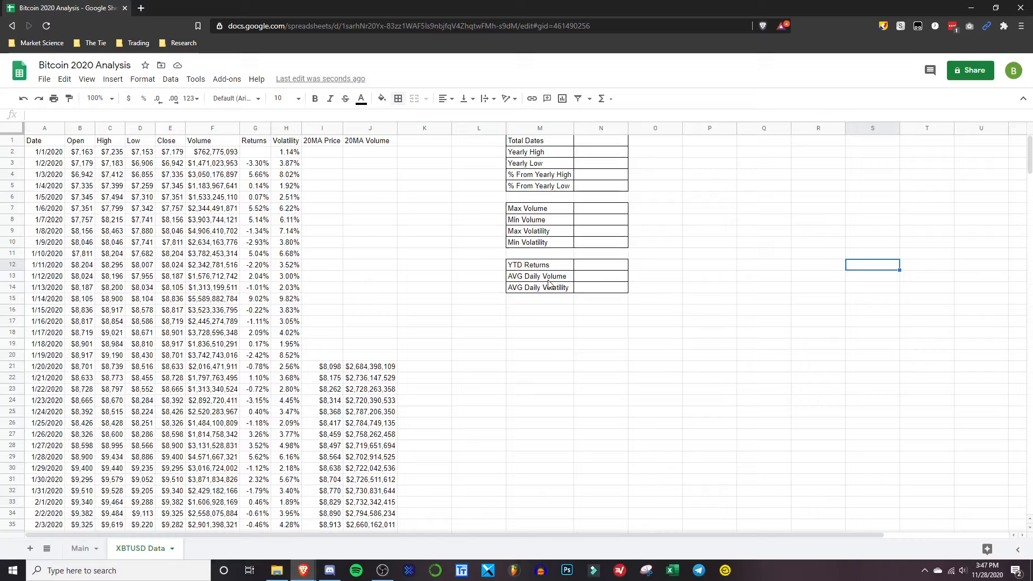
Count the total dates in cell N1 with COUNT over the whole Date column A:A
{"action": "left_click", "coordinate": [592, 143]}
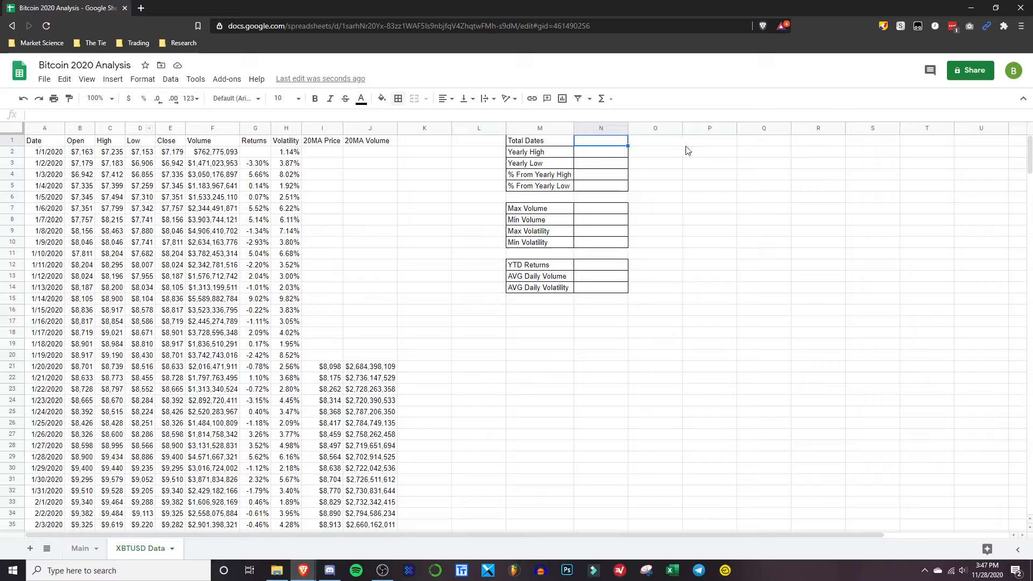
{"action": "type", "text": "=COUNT"}
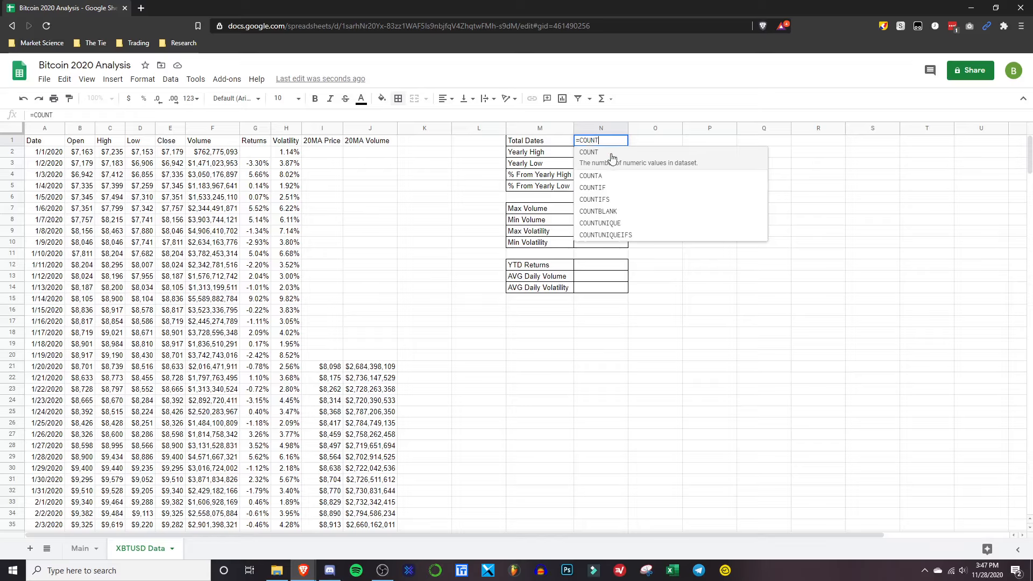
{"action": "left_click", "coordinate": [609, 156]}
{"action": "left_click", "coordinate": [37, 128]}
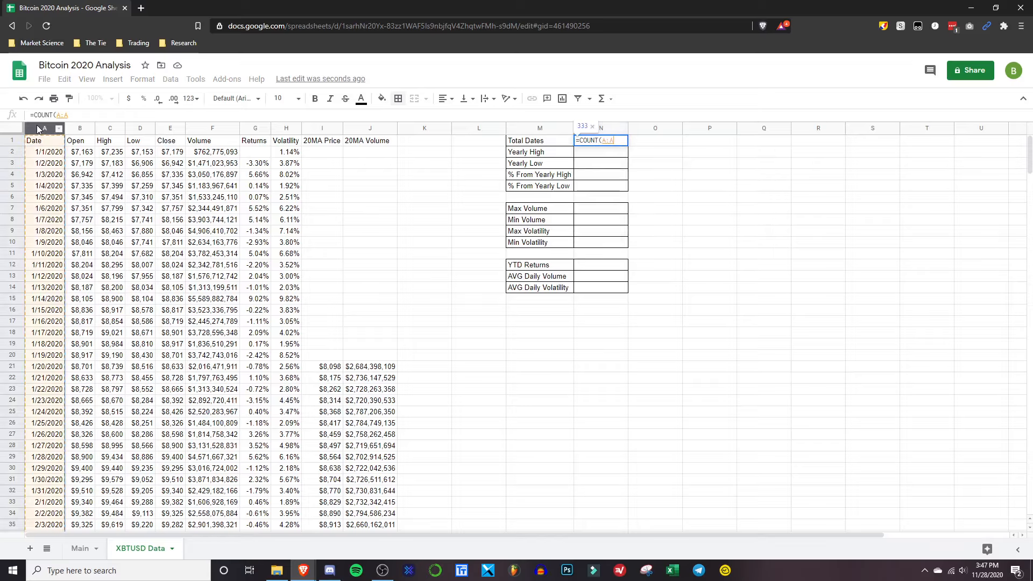
{"action": "key", "text": "Return"}
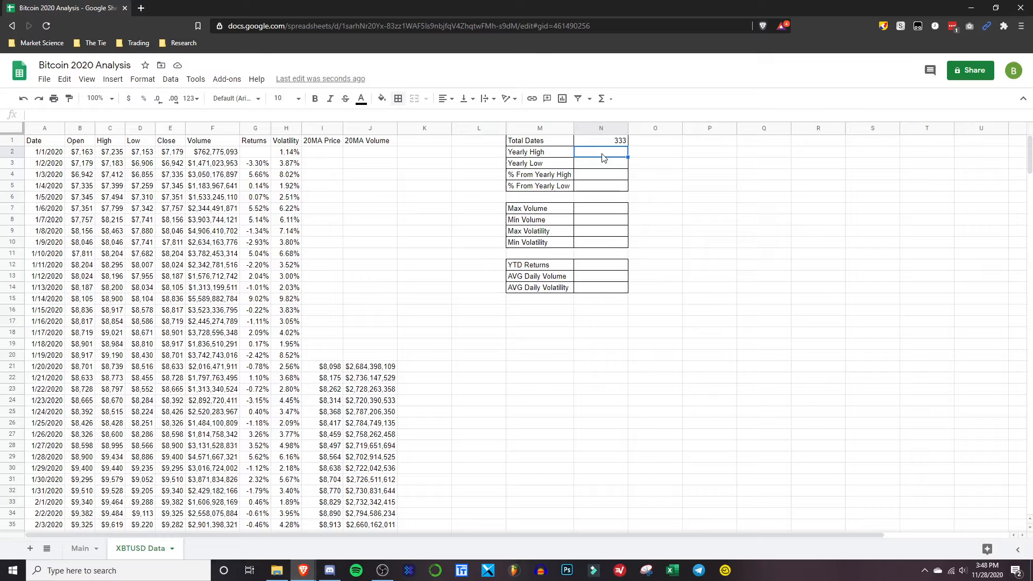
Calculate the yearly high in N2 with MAX over column C:C and the yearly low in N3 with MIN over column D:D
{"action": "type", "text": "=MAX("}
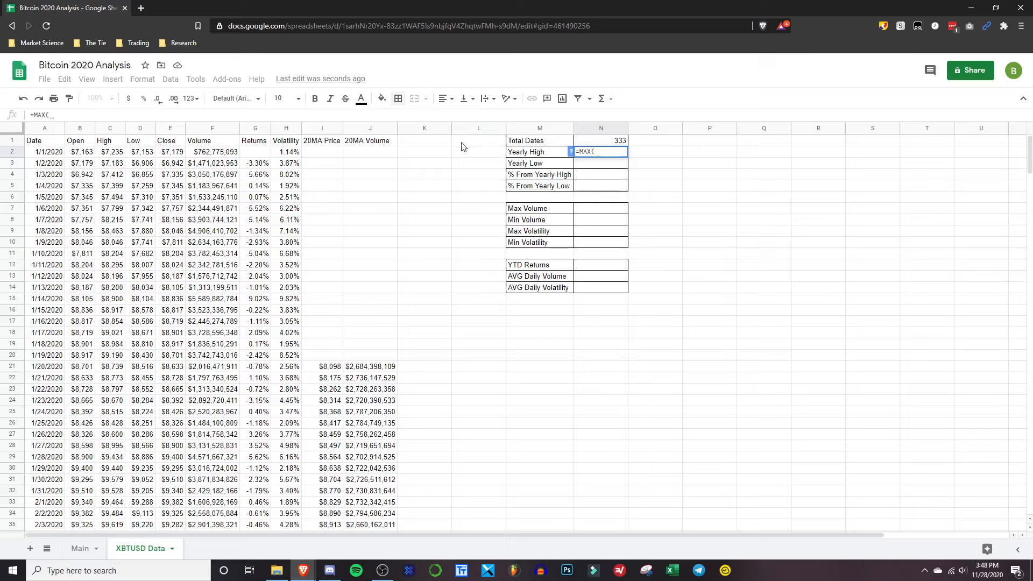
{"action": "left_click", "coordinate": [111, 128]}
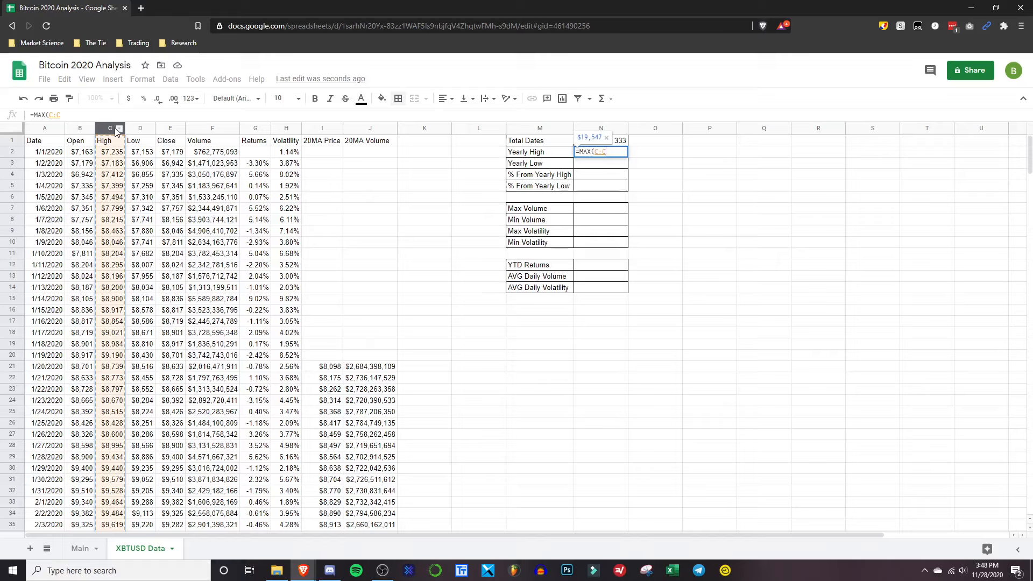
{"action": "key", "text": "Return"}
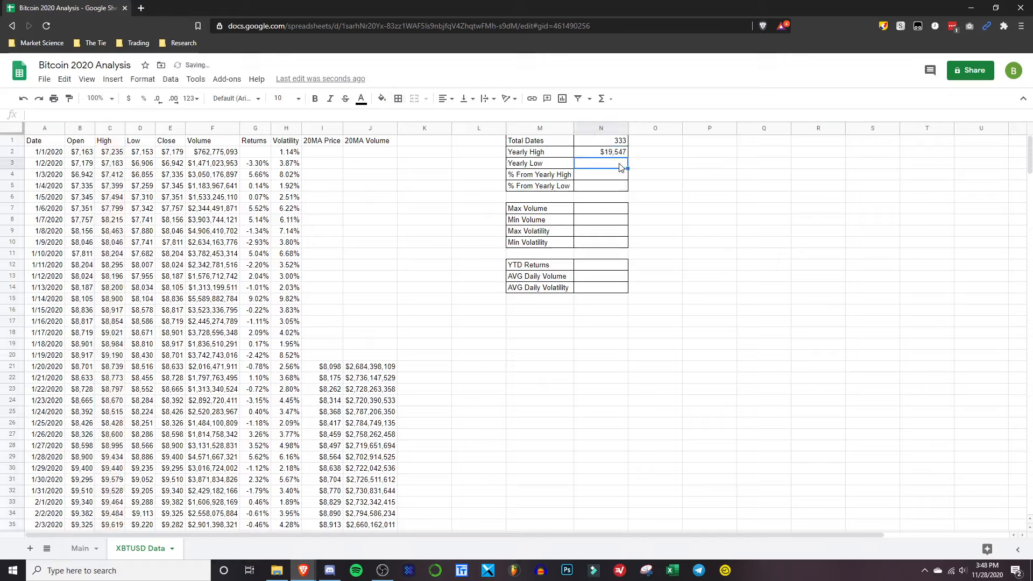
{"action": "type", "text": "="}
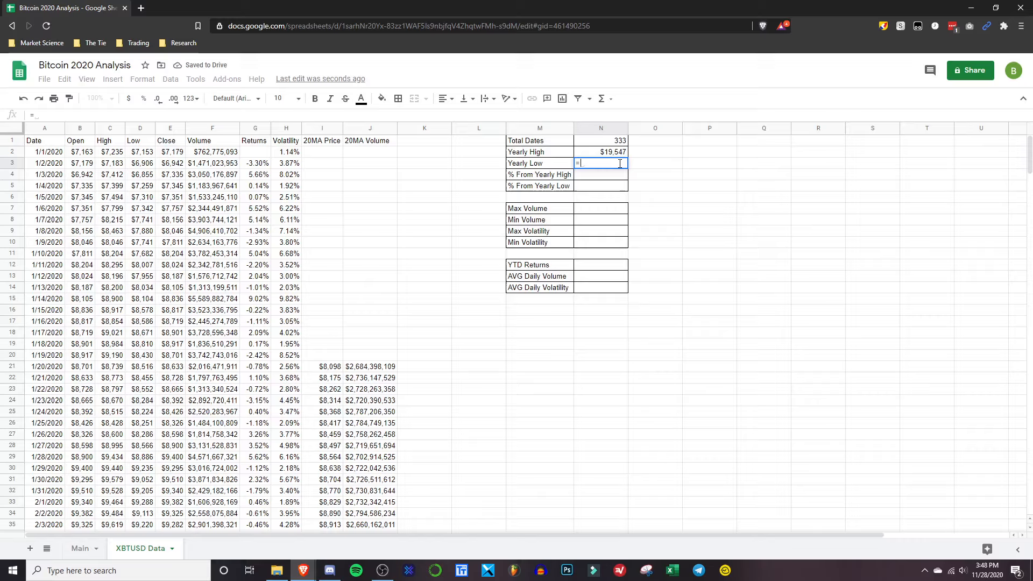
{"action": "type", "text": "MIN"}
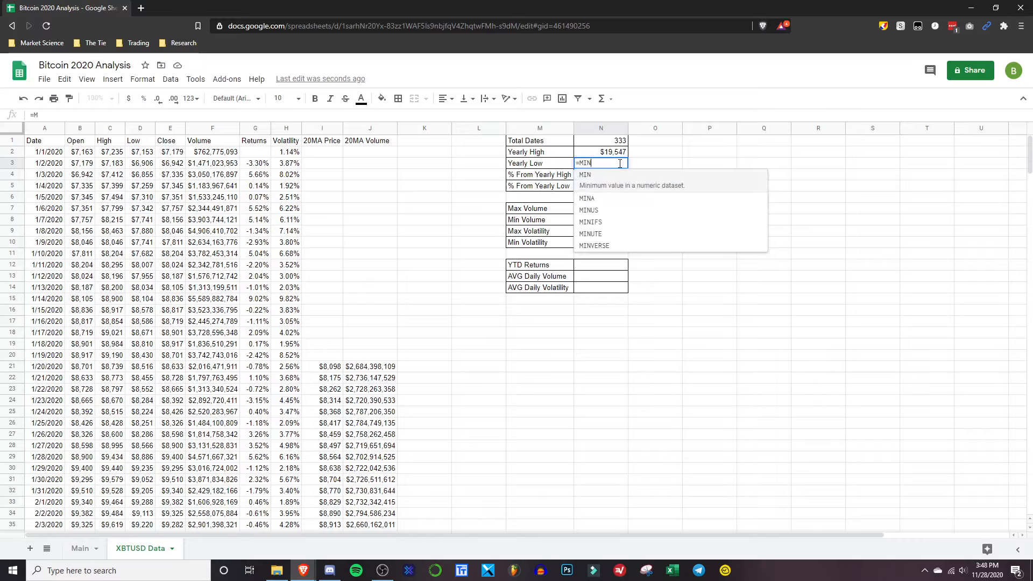
{"action": "type", "text": "("}
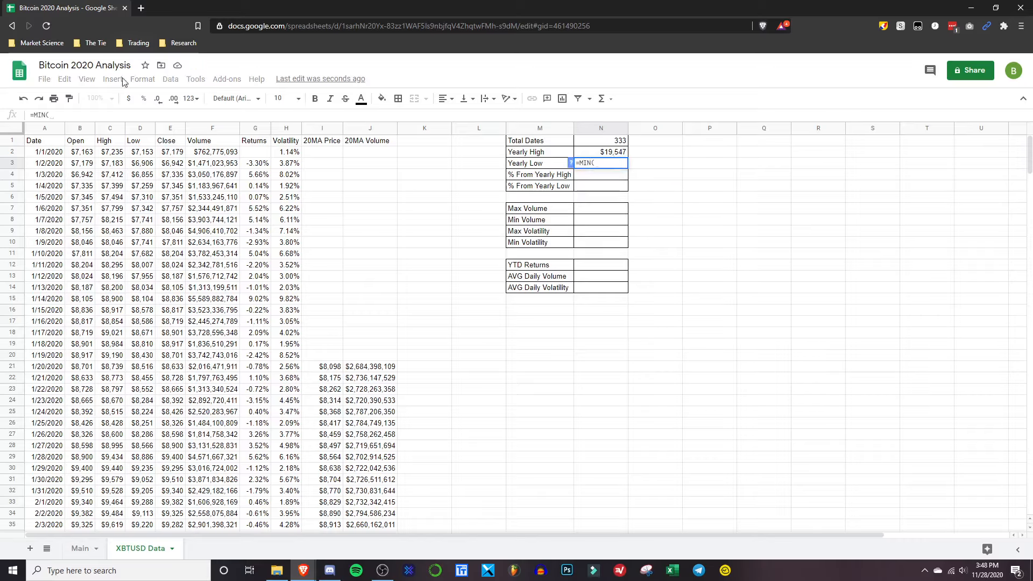
{"action": "left_click", "coordinate": [137, 129]}
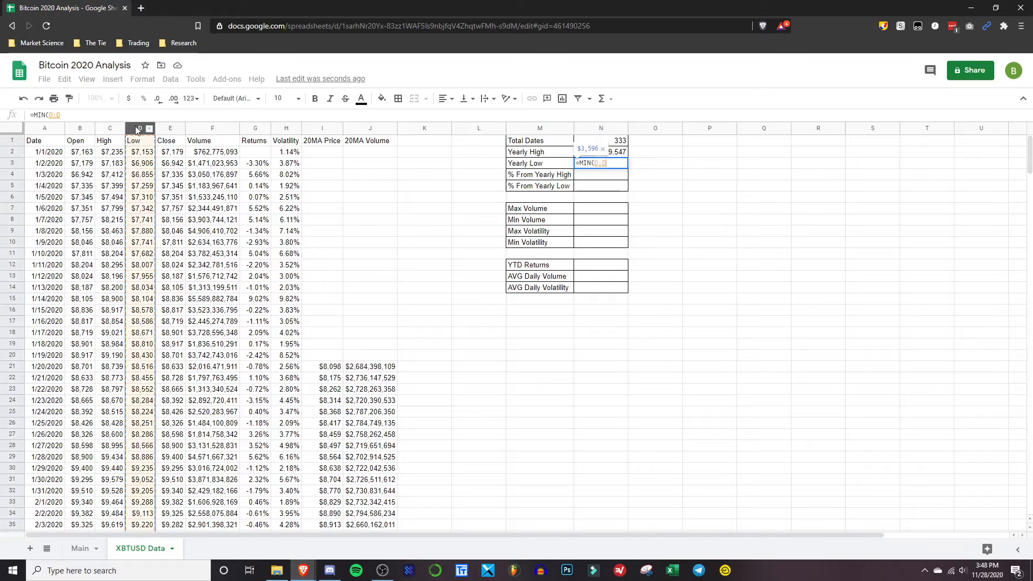
{"action": "key", "text": "Return"}
{"action": "left_click", "coordinate": [655, 164]}
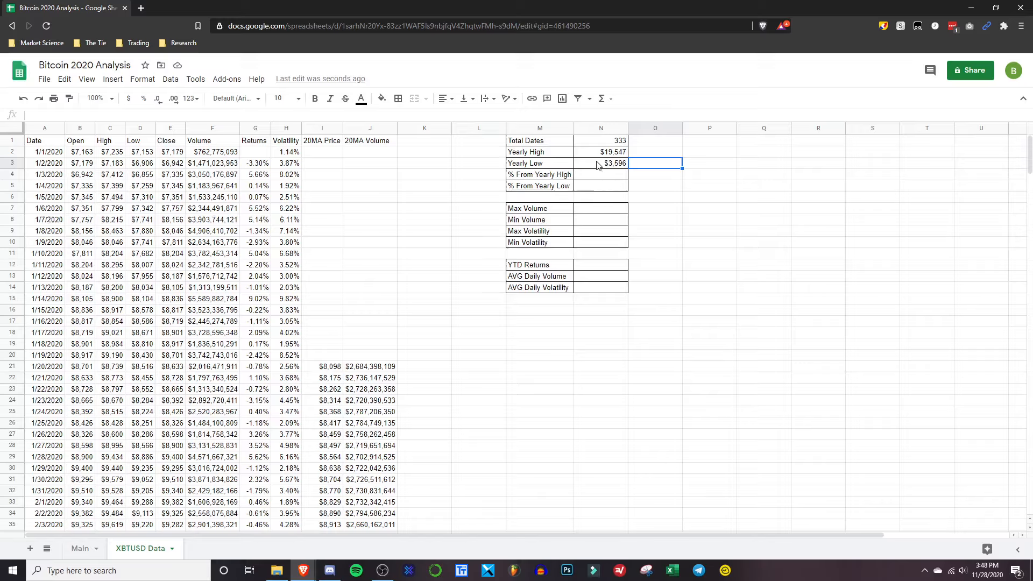
Calculate the percentage from the yearly high in N4 with =(E334-N2)/N2, using the last closing price
{"action": "left_click", "coordinate": [597, 179]}
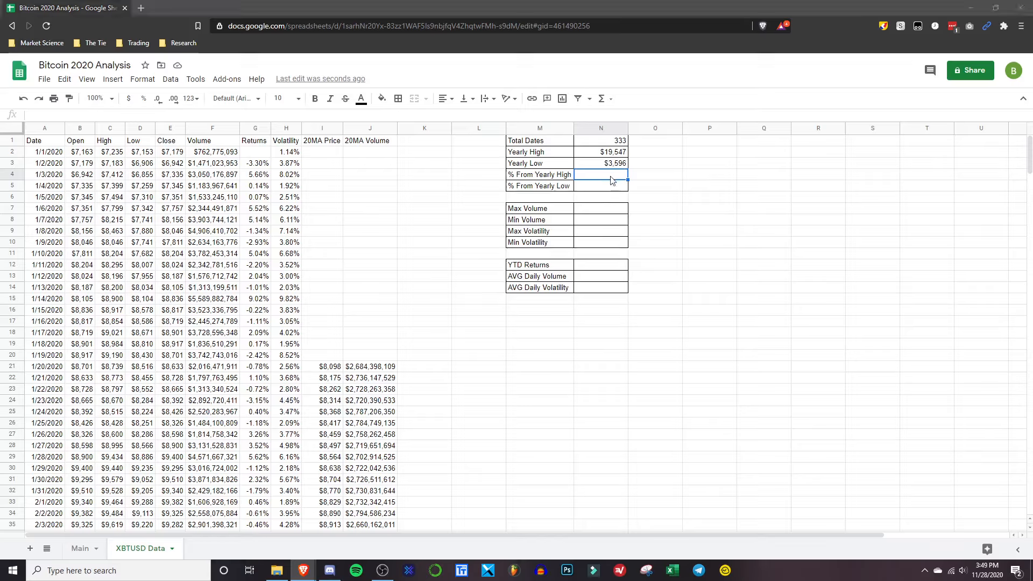
{"action": "left_click", "coordinate": [611, 176]}
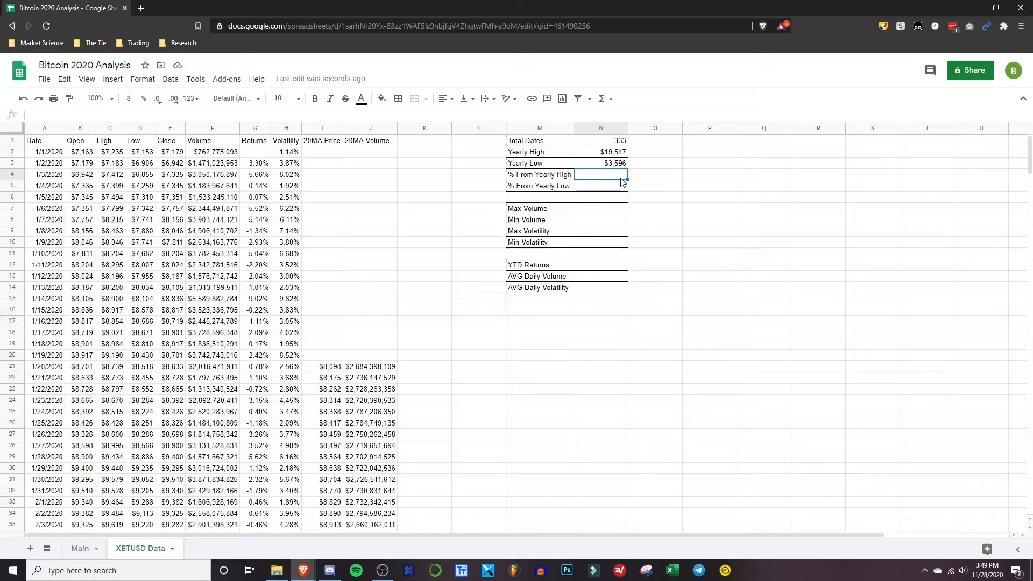
{"action": "type", "text": "=("}
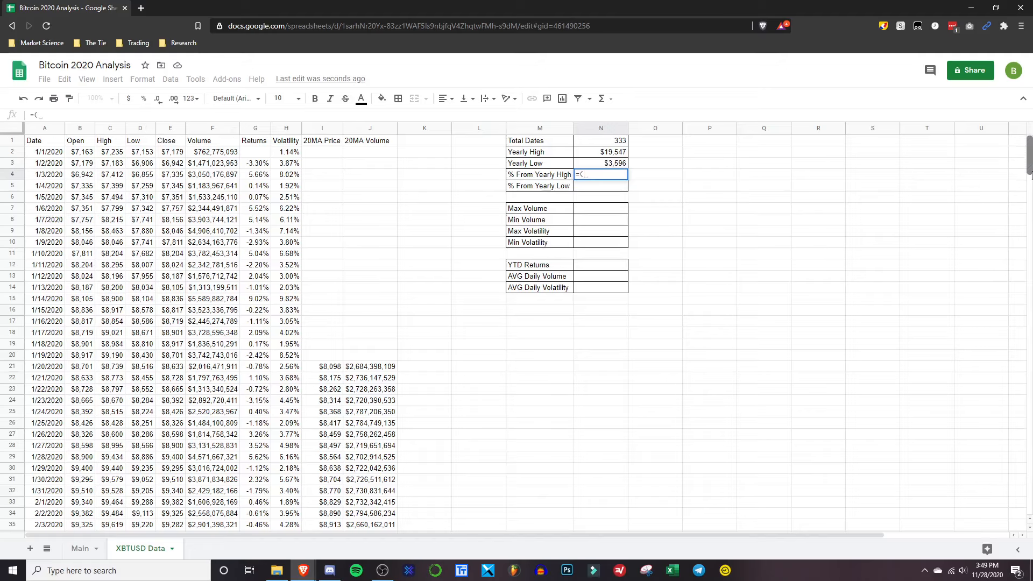
{"action": "left_click_drag", "start_coordinate": [1030, 156], "coordinate": [1029, 517]}
{"action": "left_click", "coordinate": [168, 480]}
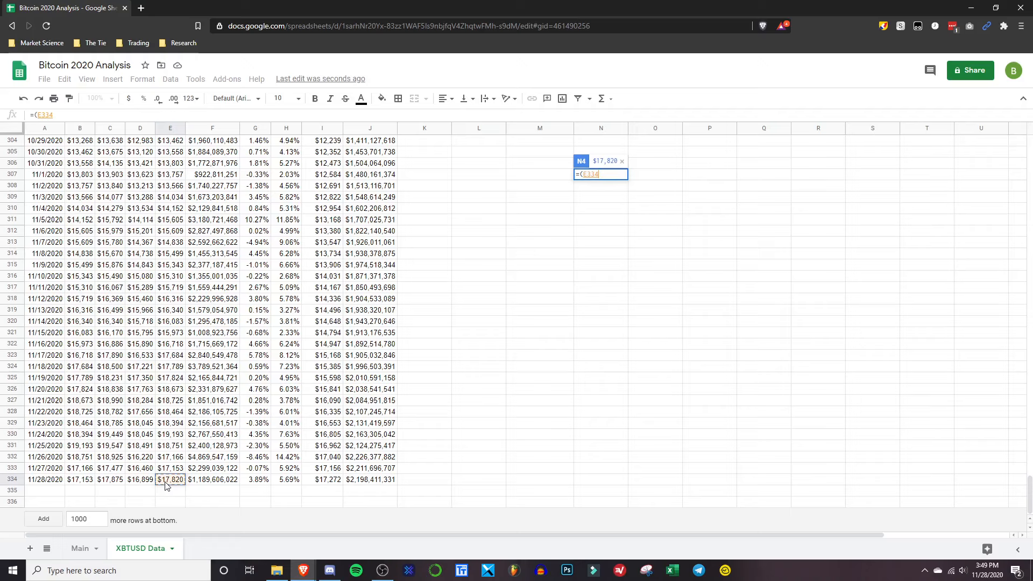
{"action": "left_click_drag", "start_coordinate": [1030, 498], "coordinate": [1030, 101]}
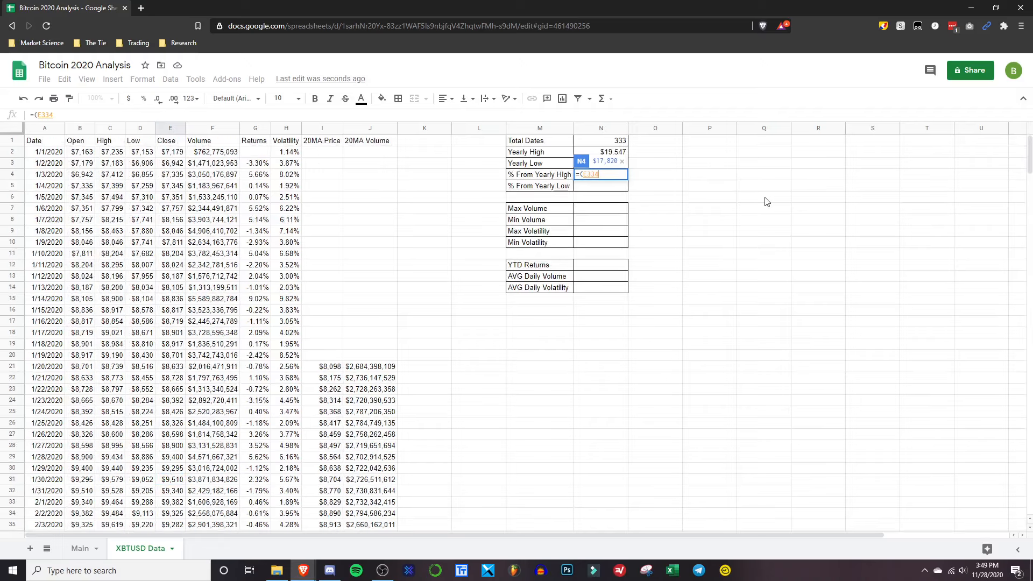
{"action": "type", "text": "-"}
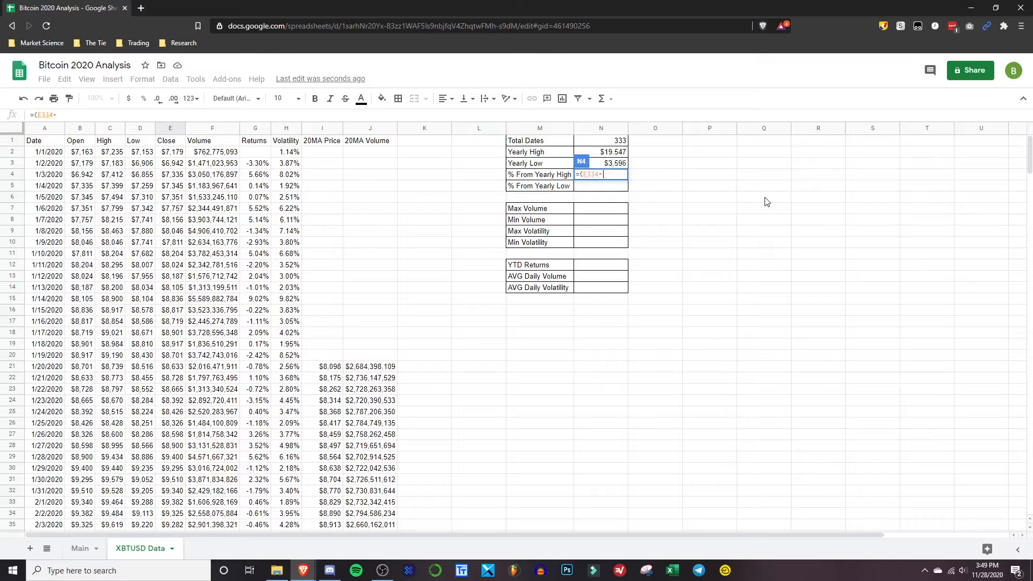
{"action": "left_click", "coordinate": [614, 152]}
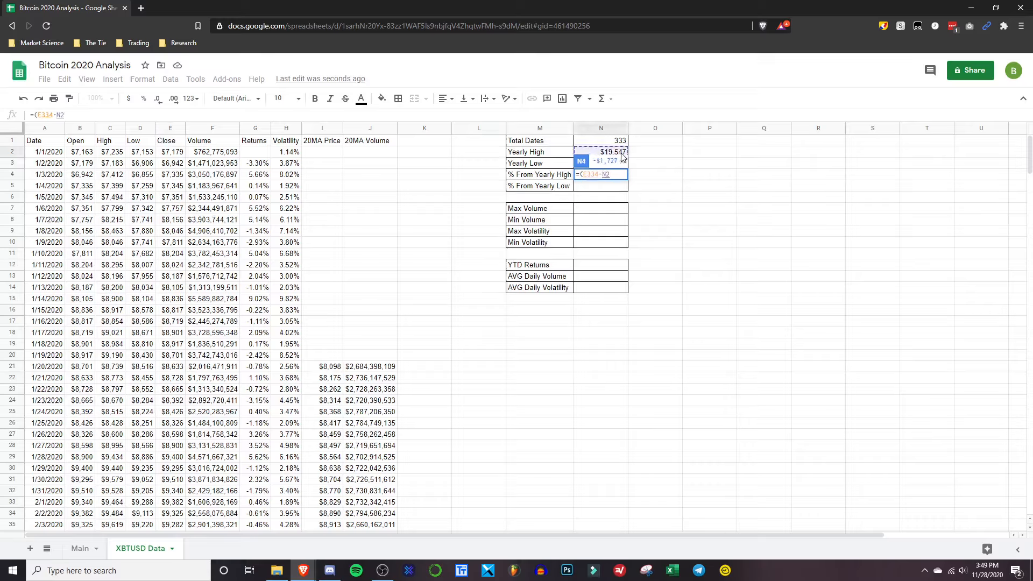
{"action": "type", "text": ")/"}
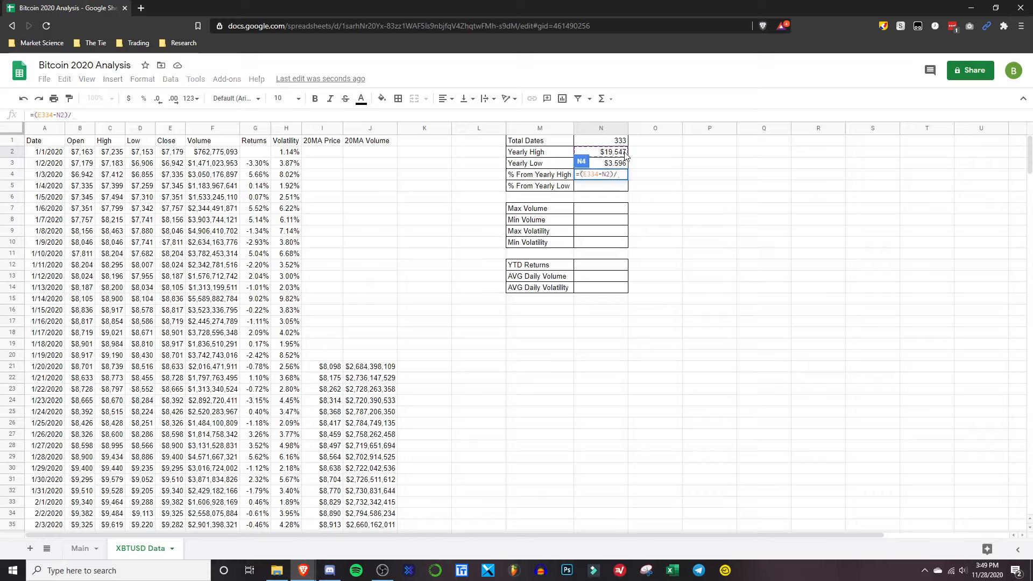
{"action": "left_click", "coordinate": [624, 153]}
{"action": "key", "text": "Return"}
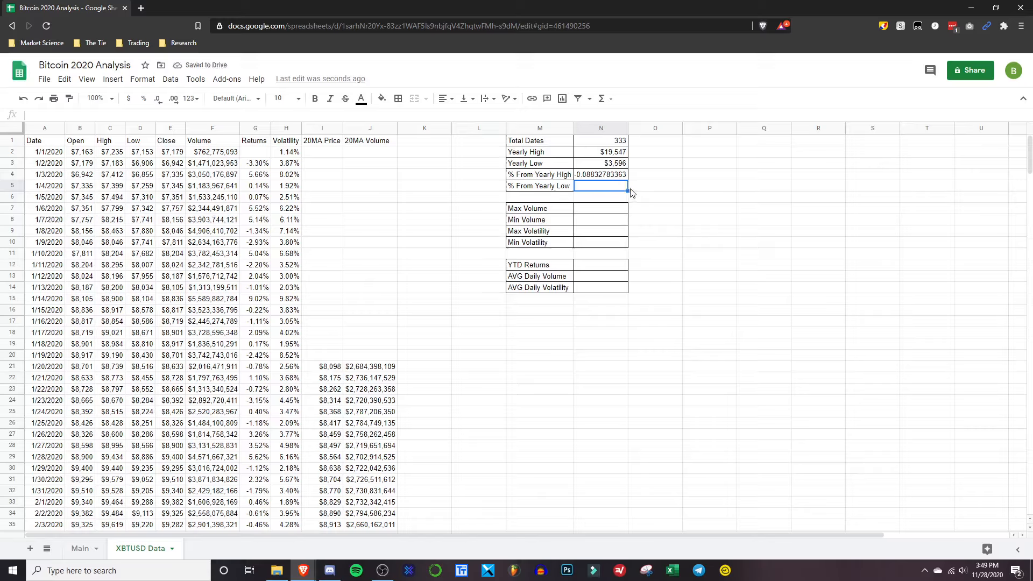
Calculate the percentage from the yearly low in N5 with =(E334-N3)/N3, using the last closing price
{"action": "type", "text": "="}
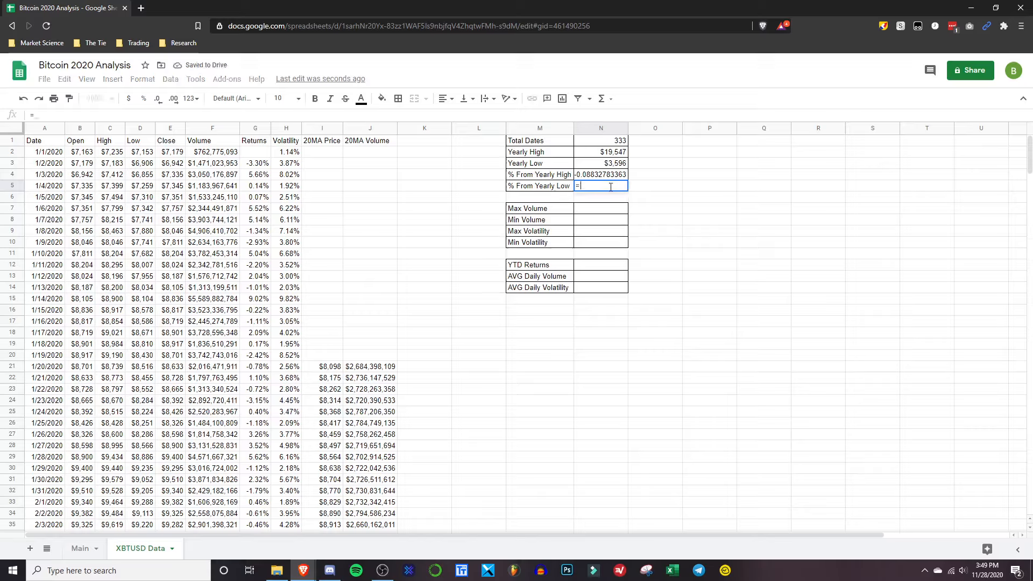
{"action": "type", "text": "("}
{"action": "left_click", "coordinate": [592, 186]}
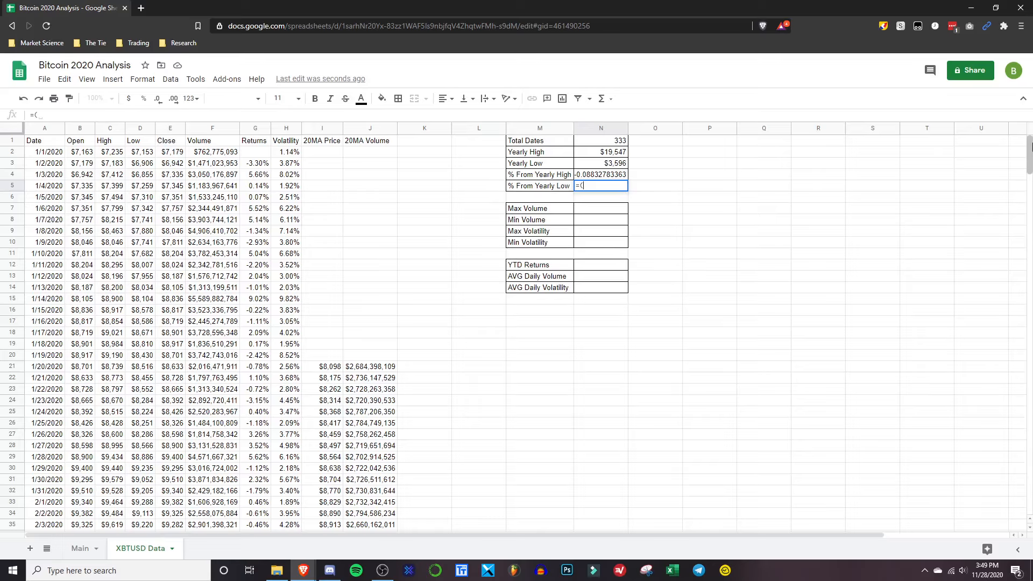
{"action": "left_click_drag", "start_coordinate": [1029, 145], "coordinate": [1029, 493]}
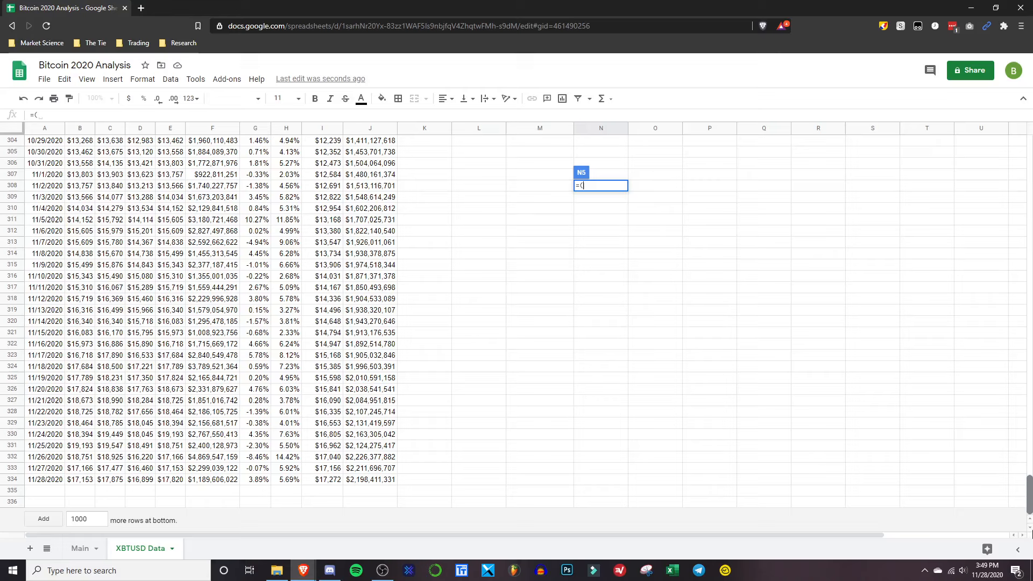
{"action": "left_click", "coordinate": [179, 482]}
{"action": "left_click_drag", "start_coordinate": [1029, 493], "coordinate": [1030, 141]}
{"action": "type", "text": "-"}
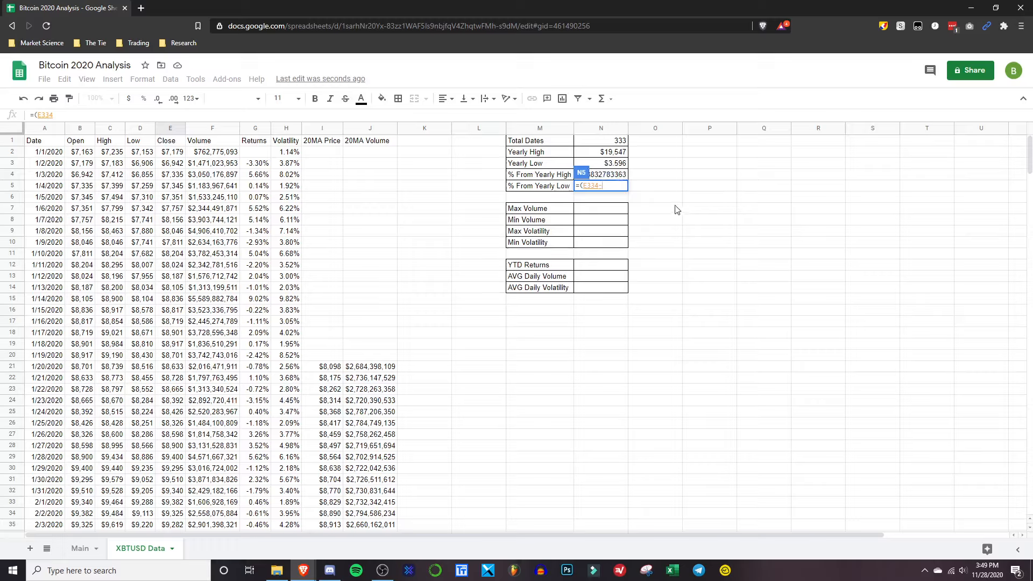
{"action": "left_click", "coordinate": [612, 164]}
{"action": "type", "text": ")/"}
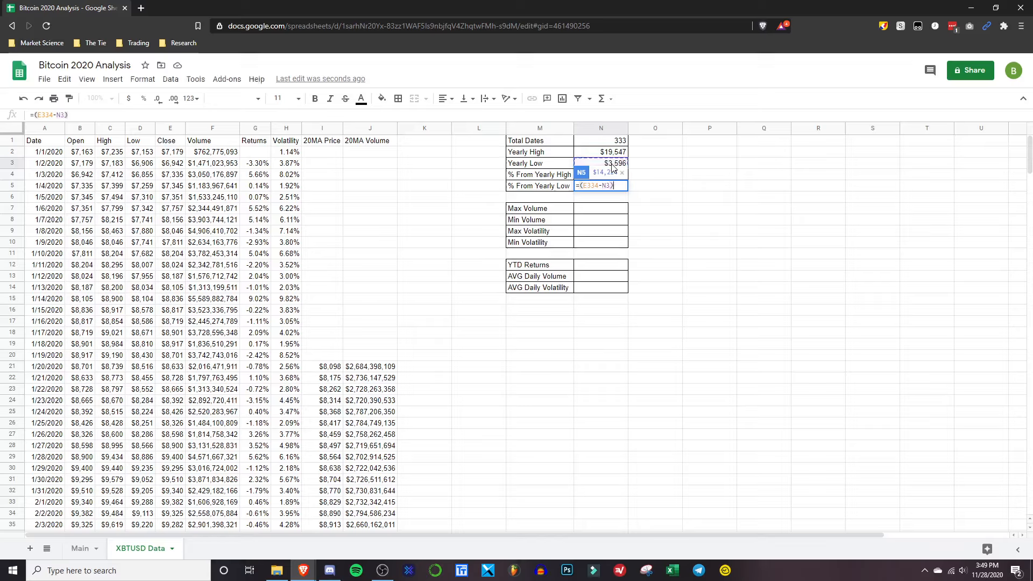
{"action": "left_click", "coordinate": [618, 164]}
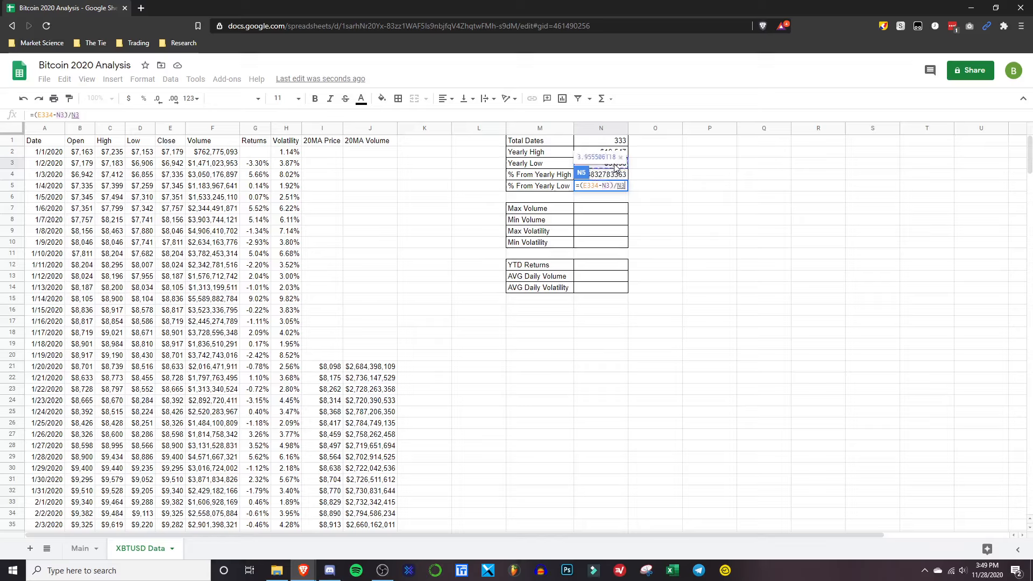
{"action": "key", "text": "Return"}
Format the yearly high and low percentage cells N4:N5 as Percent
{"action": "left_click_drag", "start_coordinate": [599, 177], "coordinate": [598, 189]}
{"action": "left_click", "coordinate": [142, 80]}
{"action": "mouse_move", "coordinate": [245, 127]}
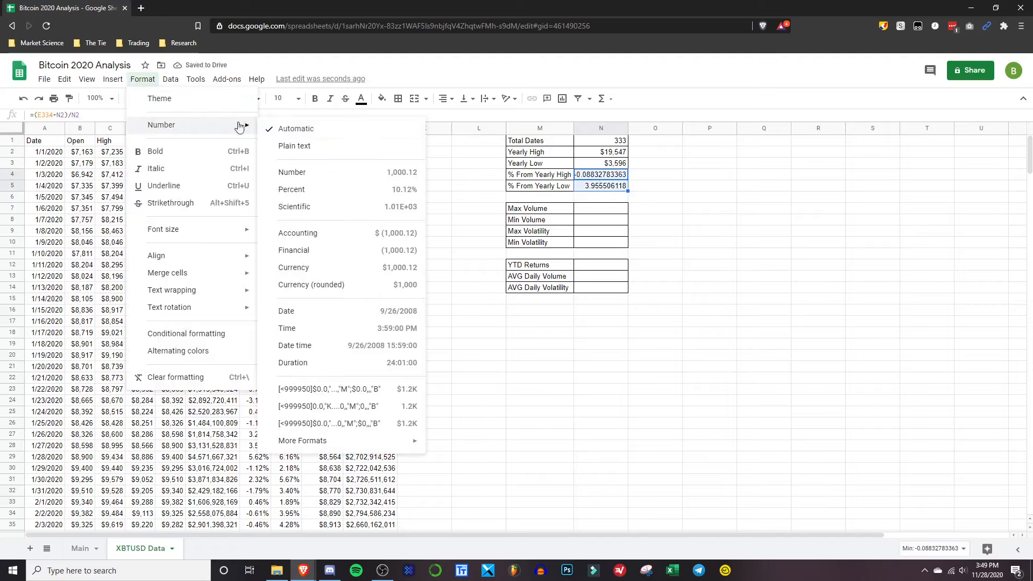
{"action": "left_click", "coordinate": [337, 186]}
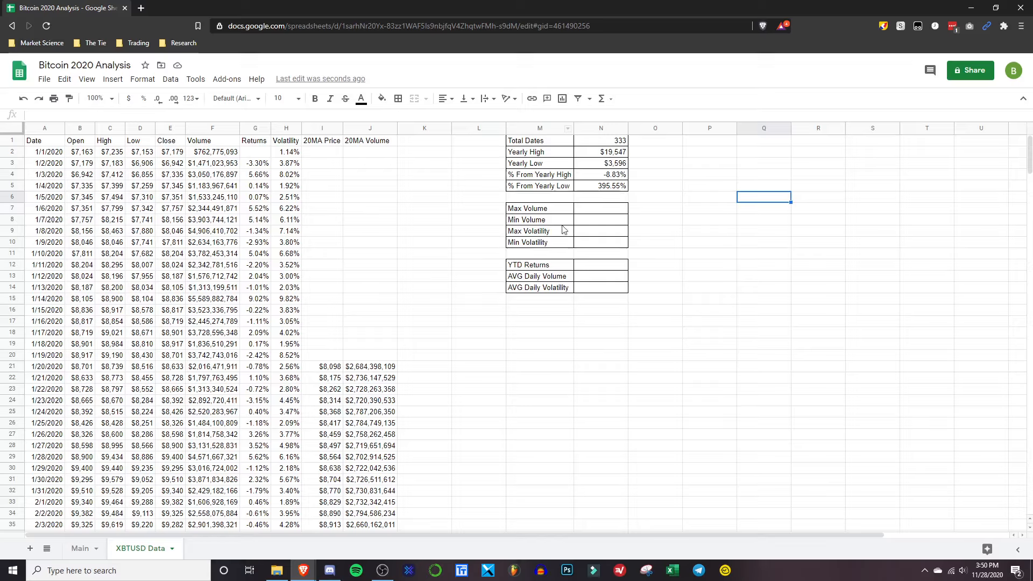
Calculate the maximum volume in N7 with MAX over the whole Volume column F:F
{"action": "left_click", "coordinate": [596, 209]}
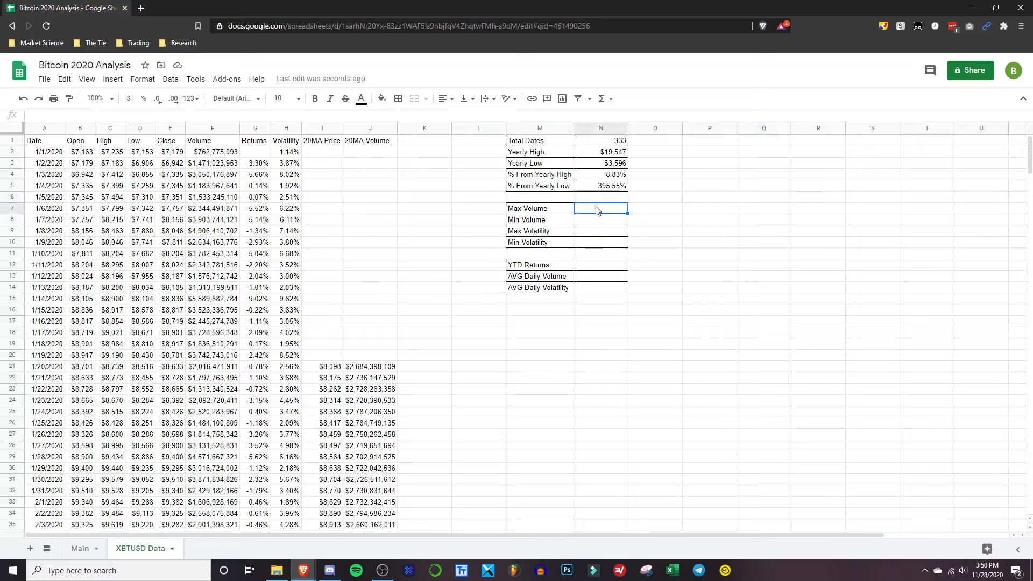
{"action": "type", "text": "=MAX"}
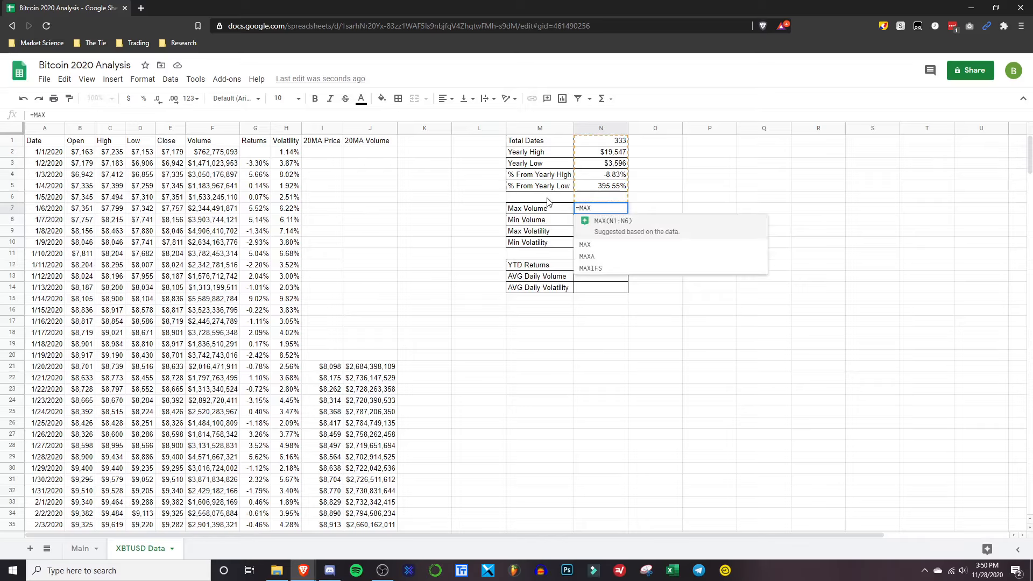
{"action": "type", "text": "("}
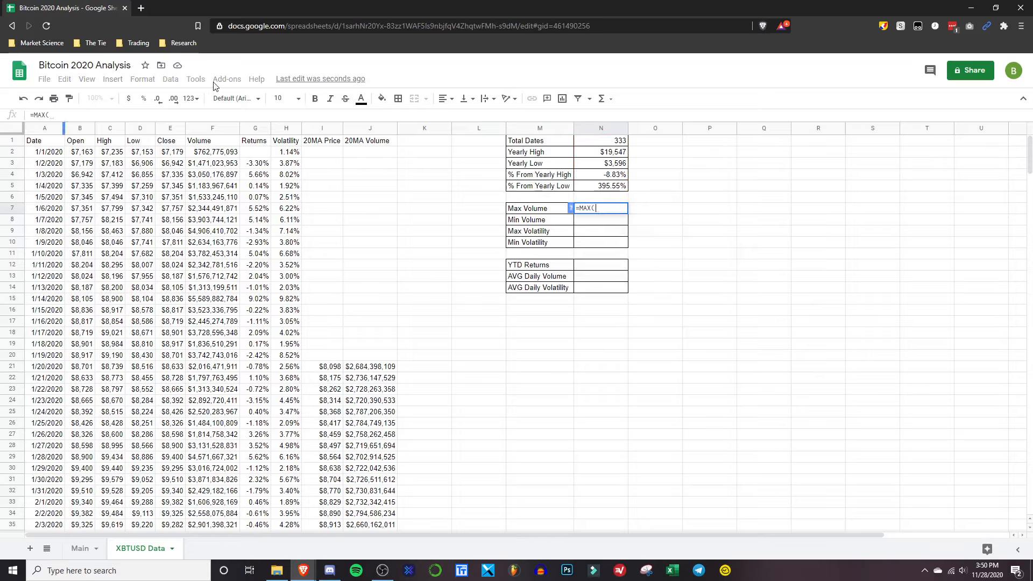
{"action": "left_click", "coordinate": [205, 128]}
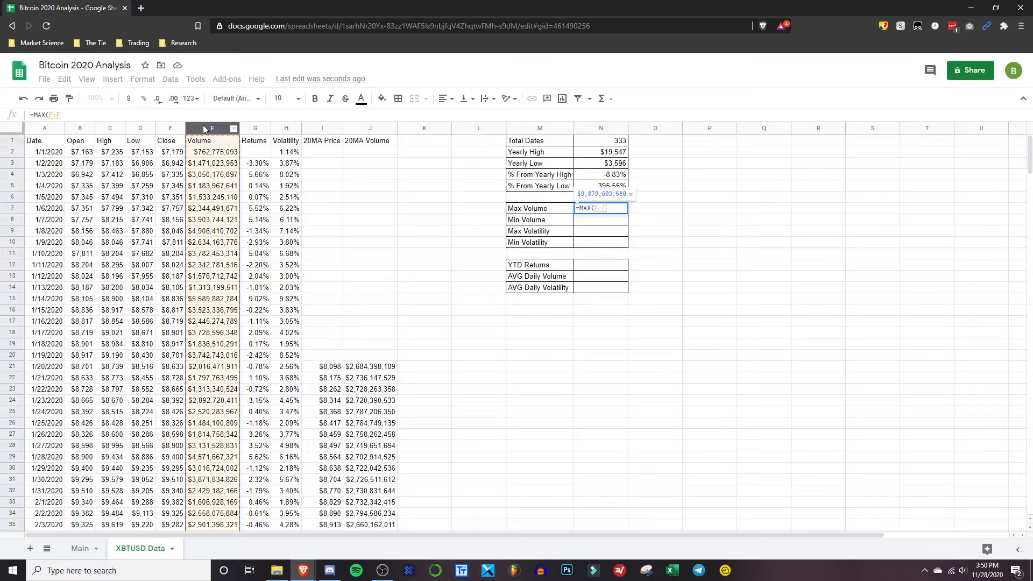
{"action": "key", "text": "Return"}
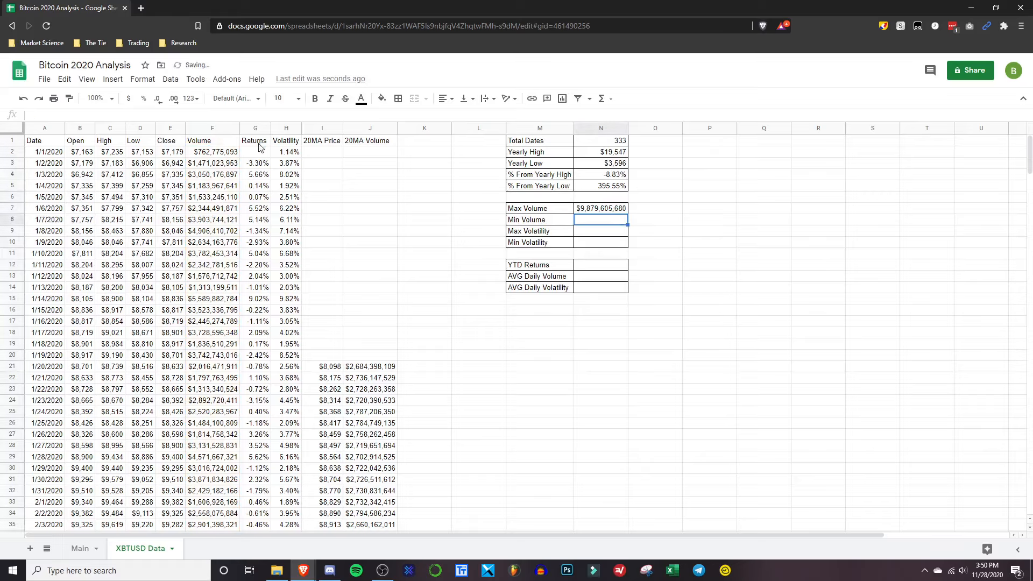
Calculate the minimum volume in N8 with MIN over the whole Volume column F:F
{"action": "type", "text": "=MIN"}
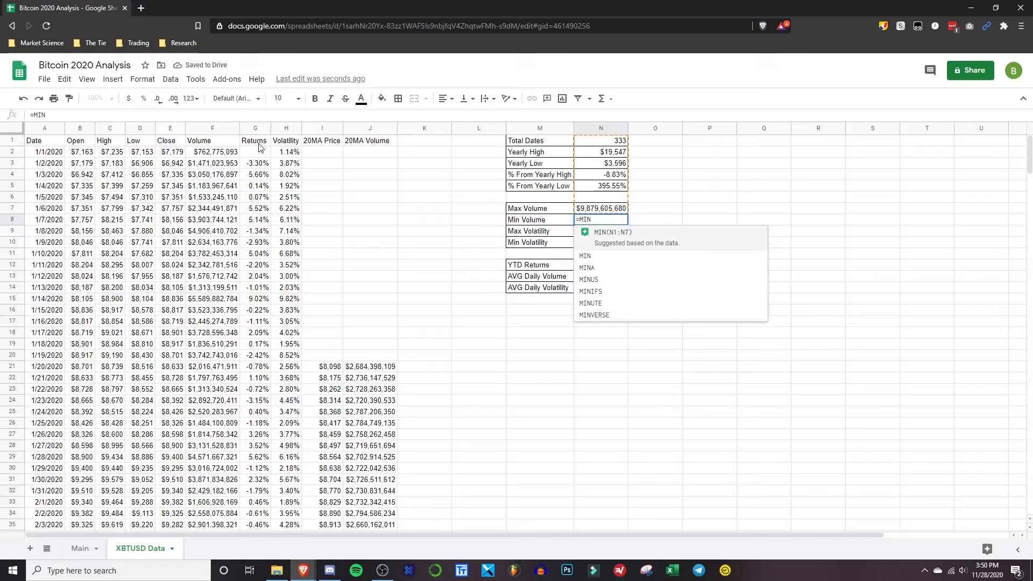
{"action": "type", "text": "("}
{"action": "left_click", "coordinate": [215, 130]}
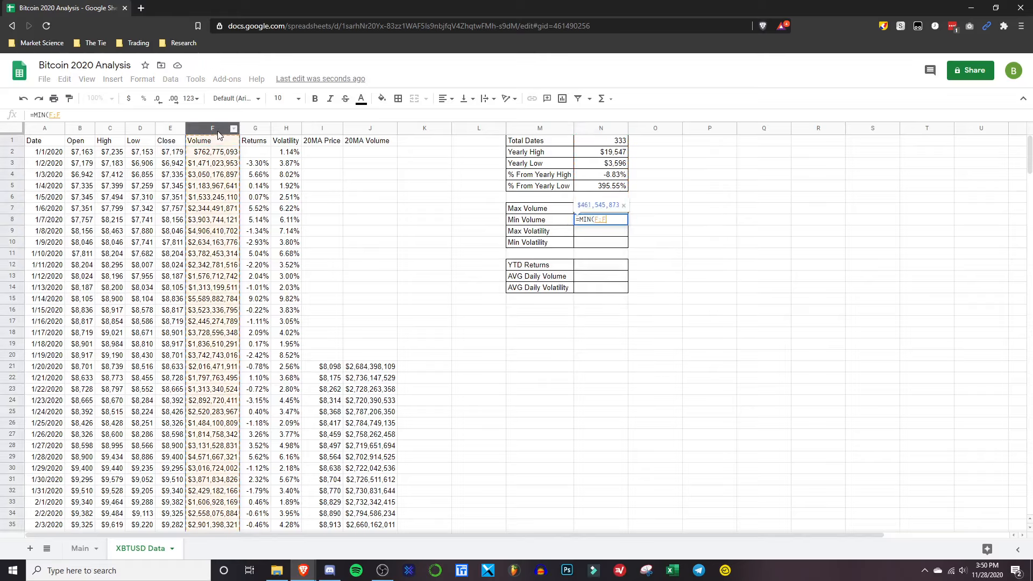
{"action": "key", "text": "Return"}
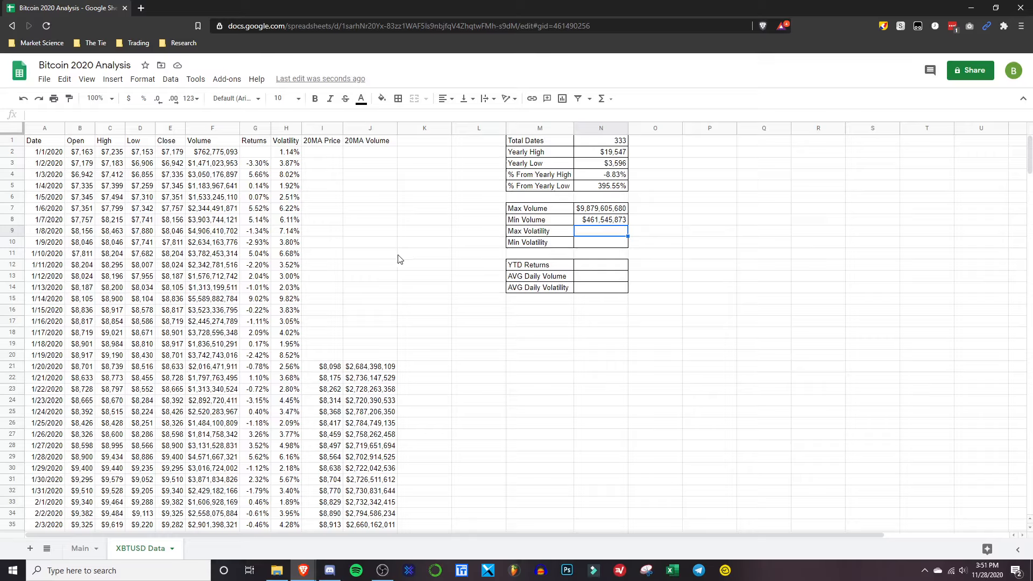
Calculate the maximum volatility in N9 with MAX over the whole Volatility column H:H
{"action": "type", "text": "="}
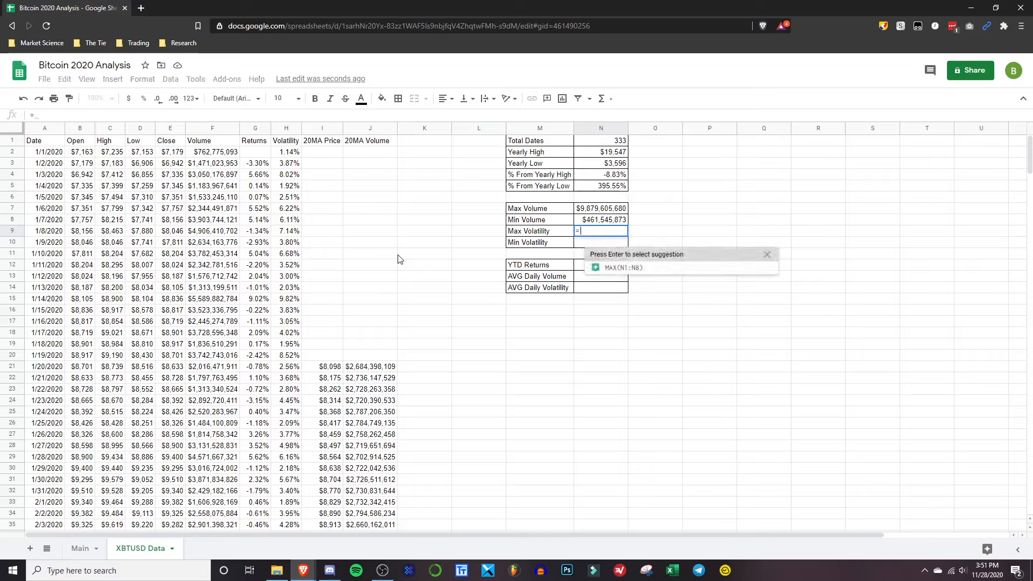
{"action": "type", "text": "MAX("}
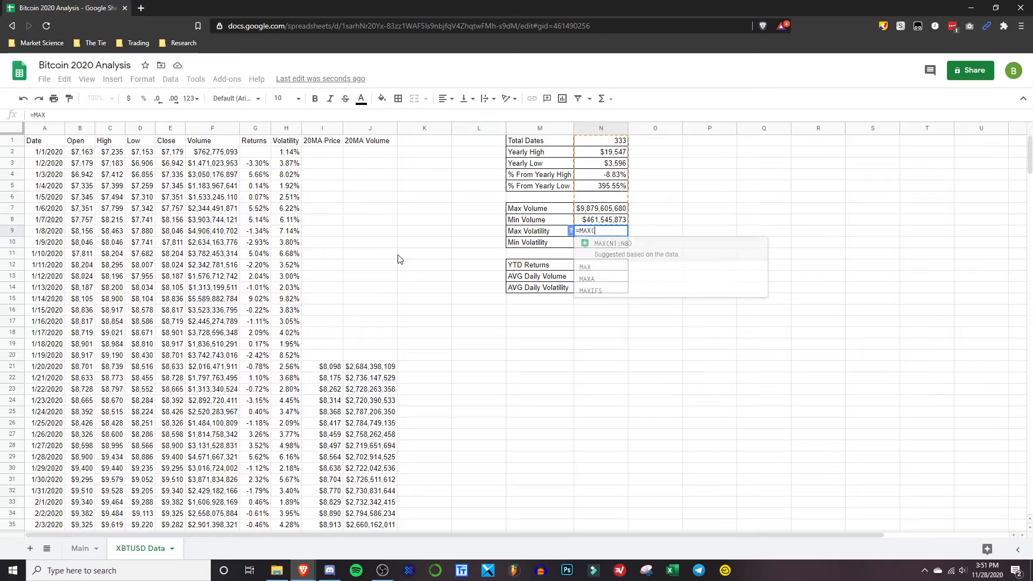
{"action": "left_click", "coordinate": [284, 131]}
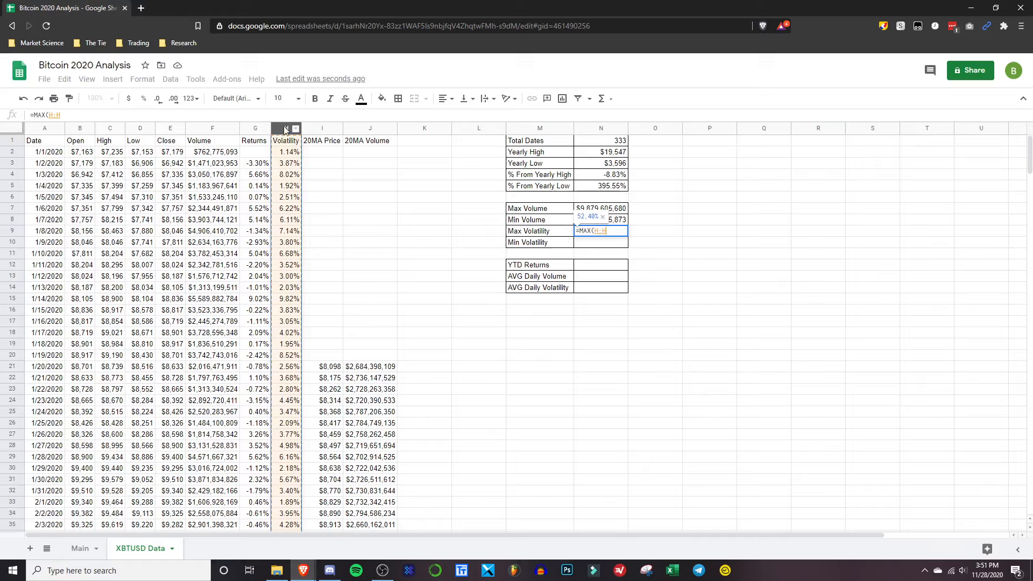
{"action": "key", "text": "Return"}
Calculate the minimum volatility in N10 with MIN over the whole Volatility column H:H
{"action": "type", "text": "=MIN("}
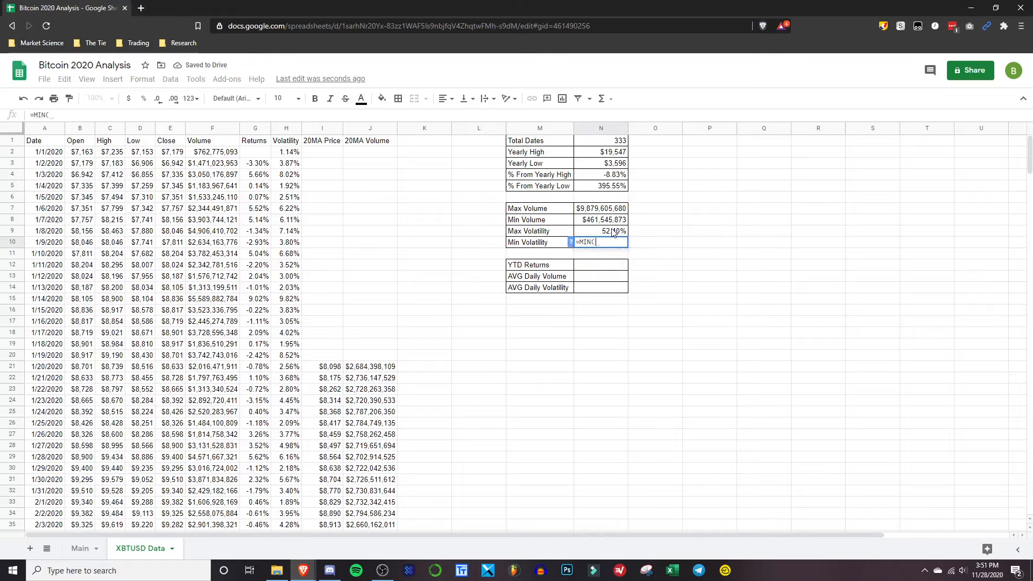
{"action": "left_click", "coordinate": [283, 128]}
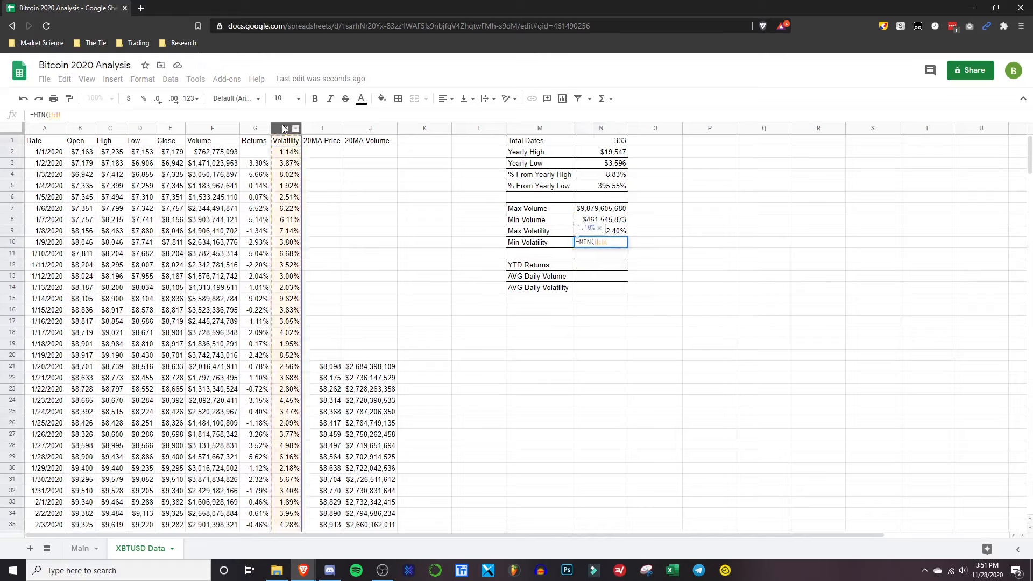
{"action": "key", "text": "Return"}
{"action": "left_click", "coordinate": [651, 235]}
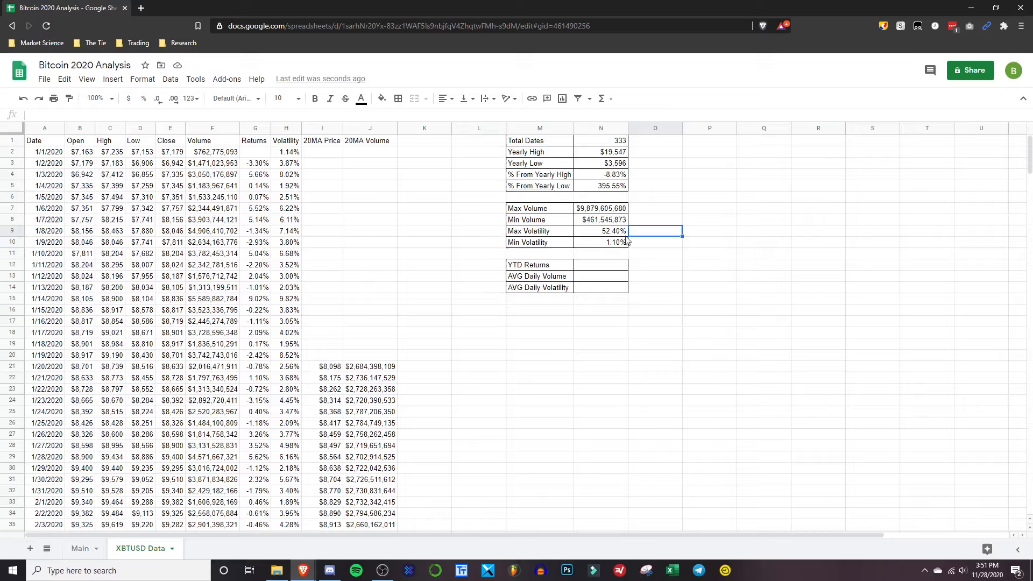
{"action": "left_click", "coordinate": [709, 222]}
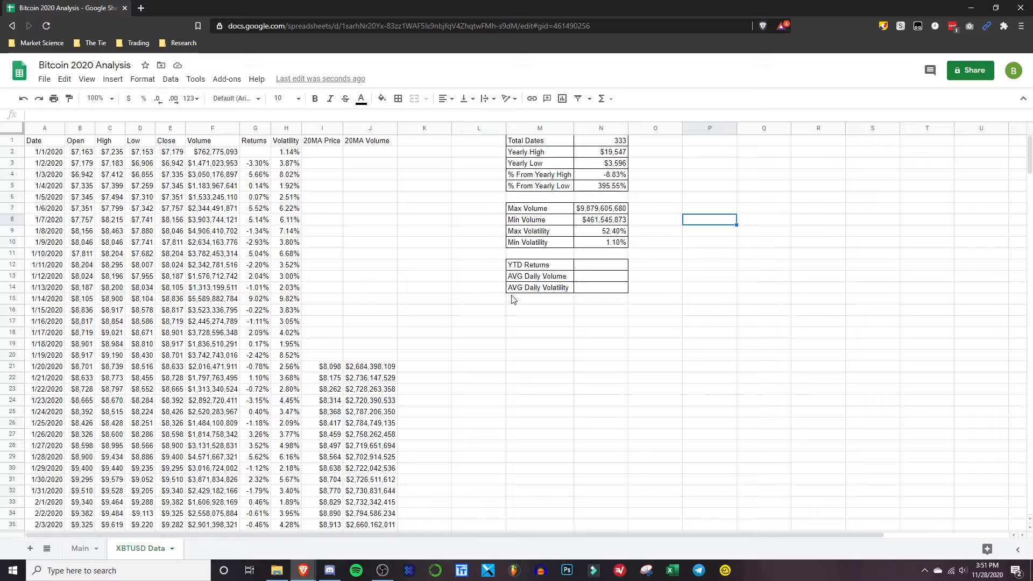
Calculate the YTD returns in N12 with =E334/B2-1, using the last closing price and the first opening price
{"action": "left_click", "coordinate": [605, 269]}
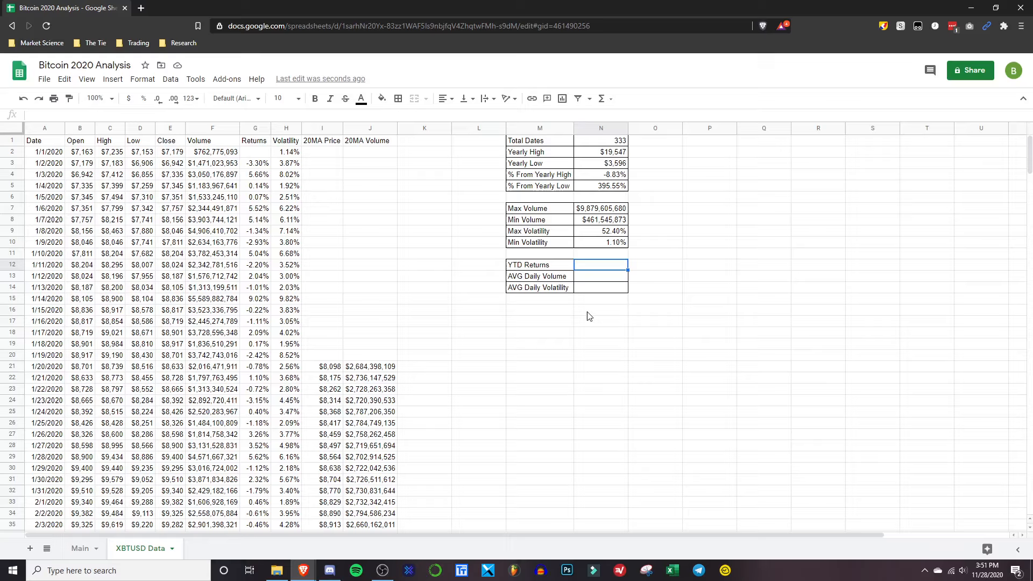
{"action": "left_click", "coordinate": [598, 268]}
{"action": "type", "text": "="}
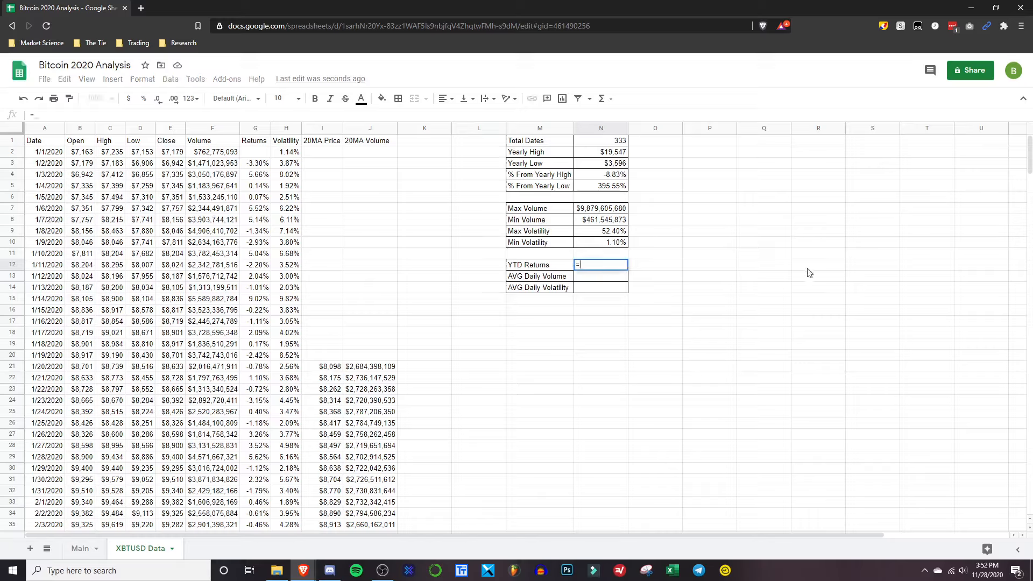
{"action": "left_click_drag", "start_coordinate": [1030, 156], "coordinate": [1028, 519]}
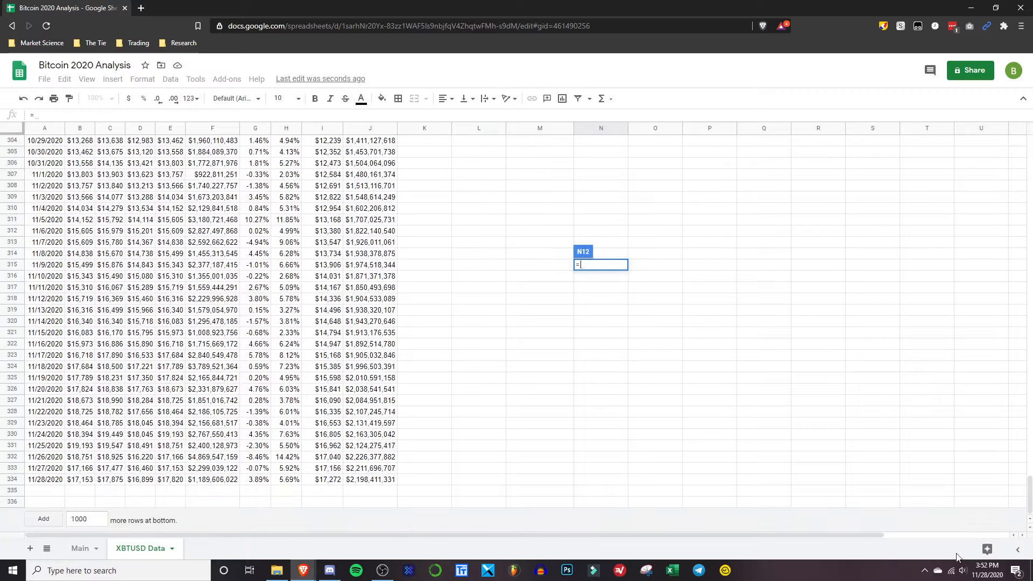
{"action": "left_click", "coordinate": [172, 480]}
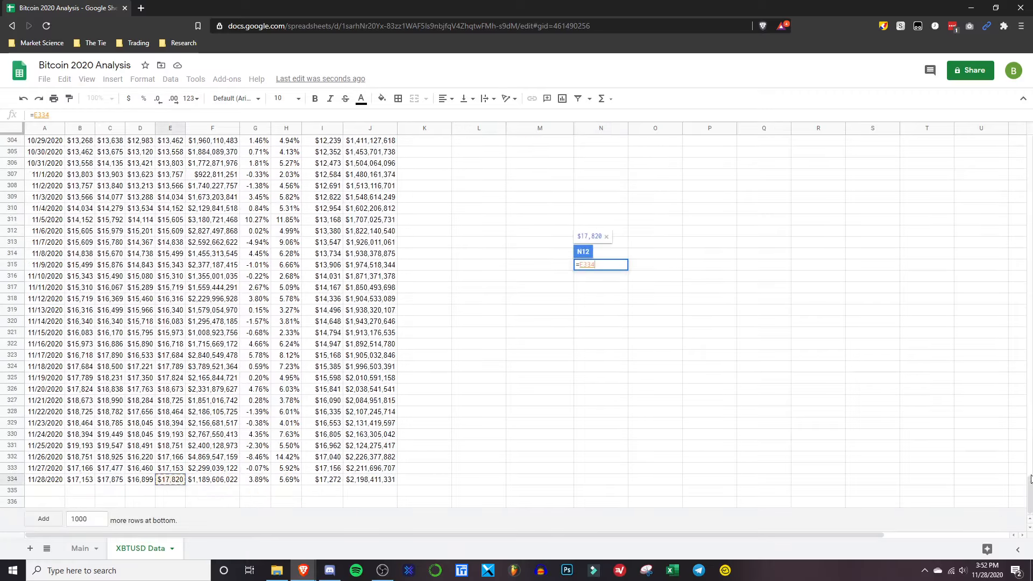
{"action": "left_click_drag", "start_coordinate": [1030, 479], "coordinate": [1030, 134]}
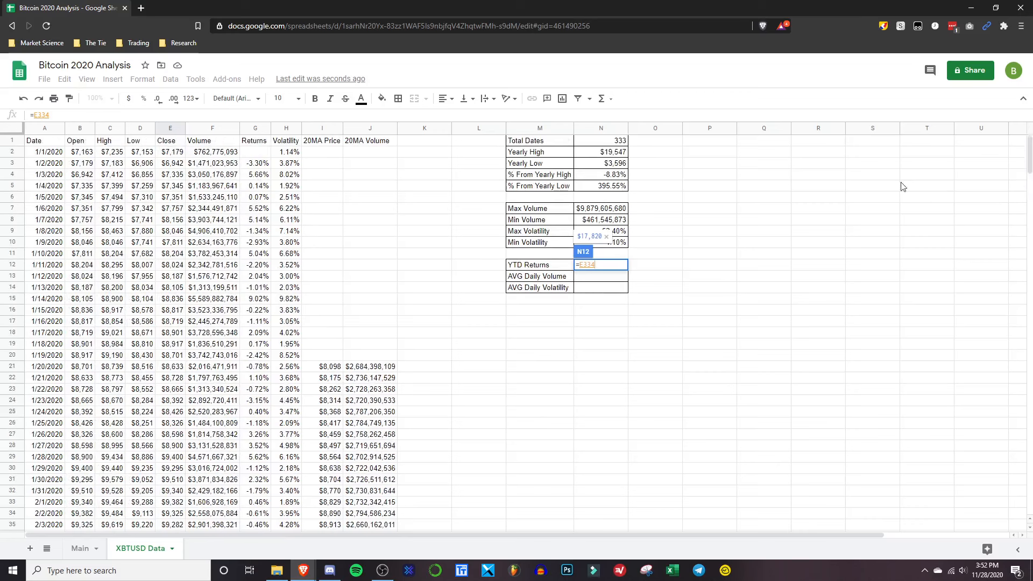
{"action": "type", "text": "/"}
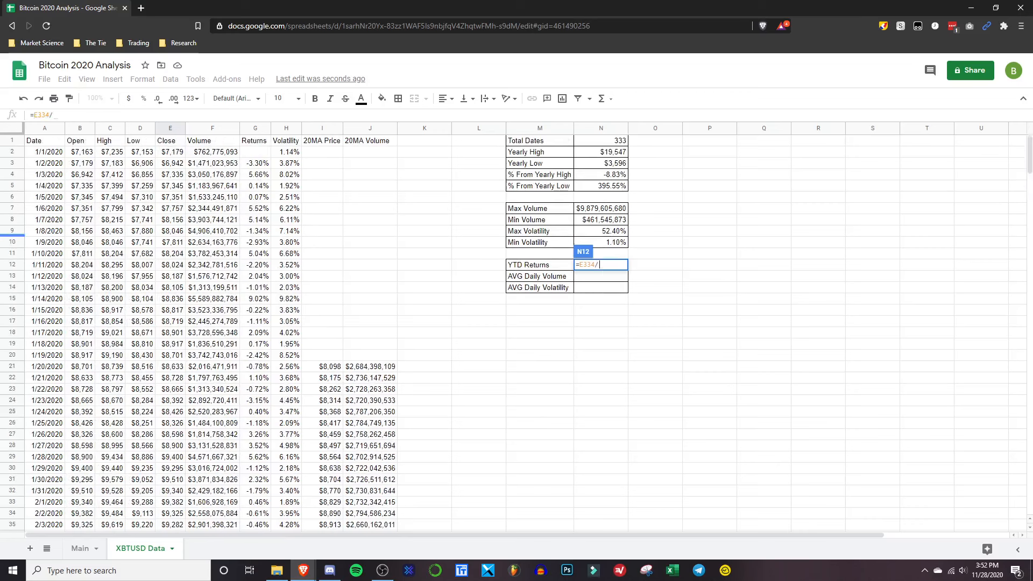
{"action": "left_click", "coordinate": [87, 155]}
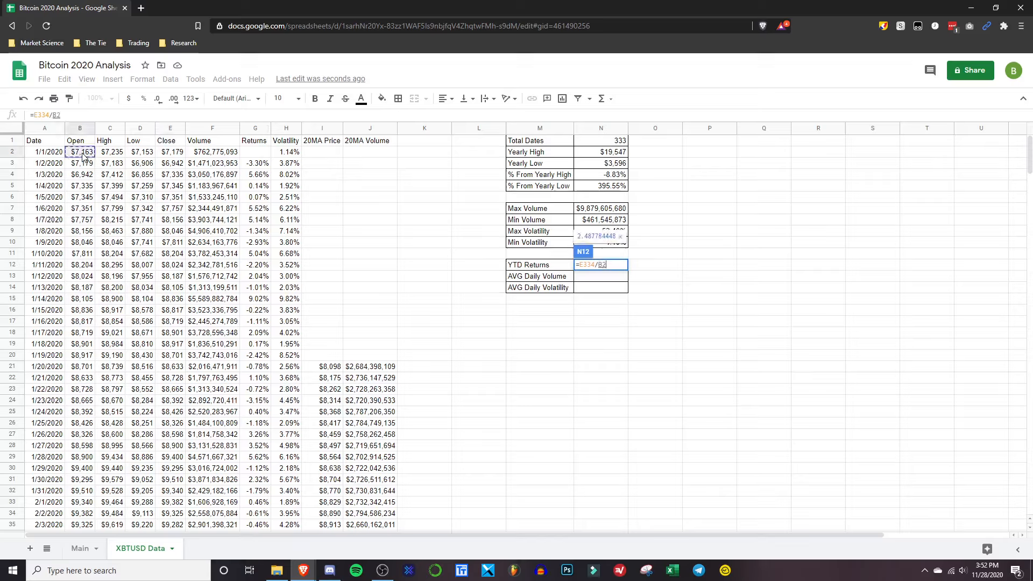
{"action": "type", "text": "-1"}
{"action": "left_click", "coordinate": [623, 272]}
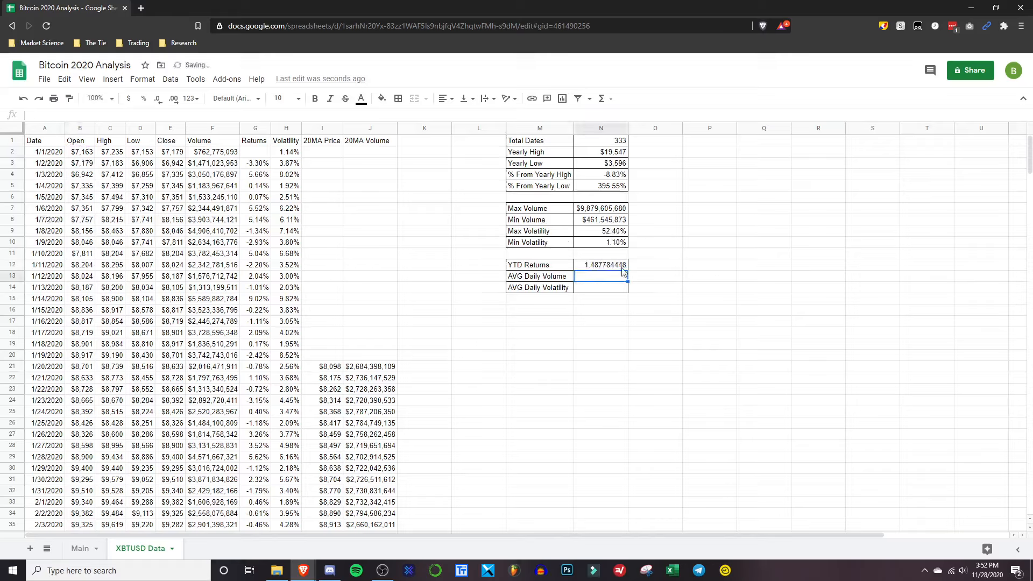
Format the YTD Returns cell N12 as Percent
{"action": "left_click", "coordinate": [602, 267]}
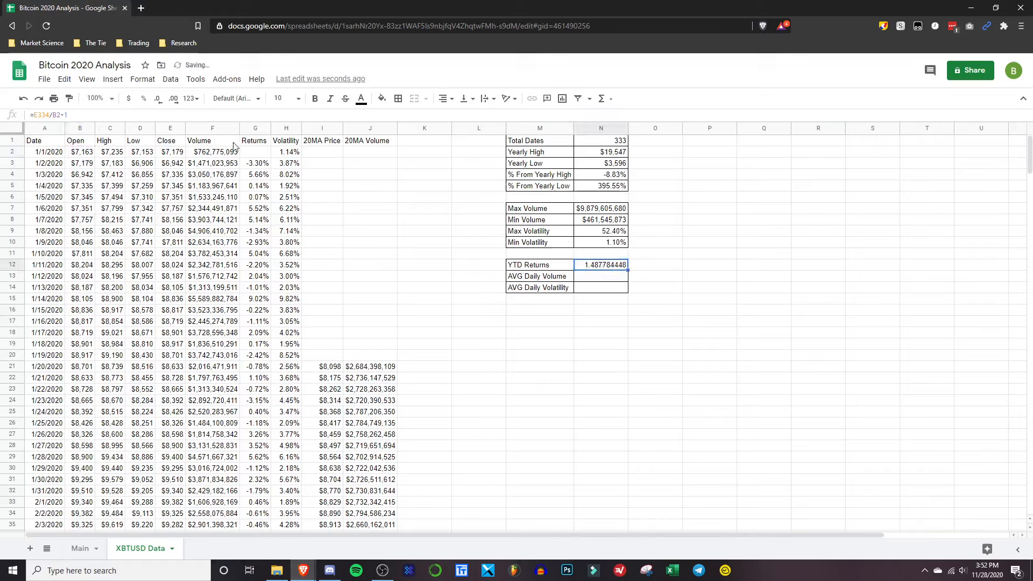
{"action": "left_click", "coordinate": [142, 79]}
{"action": "mouse_move", "coordinate": [205, 125]}
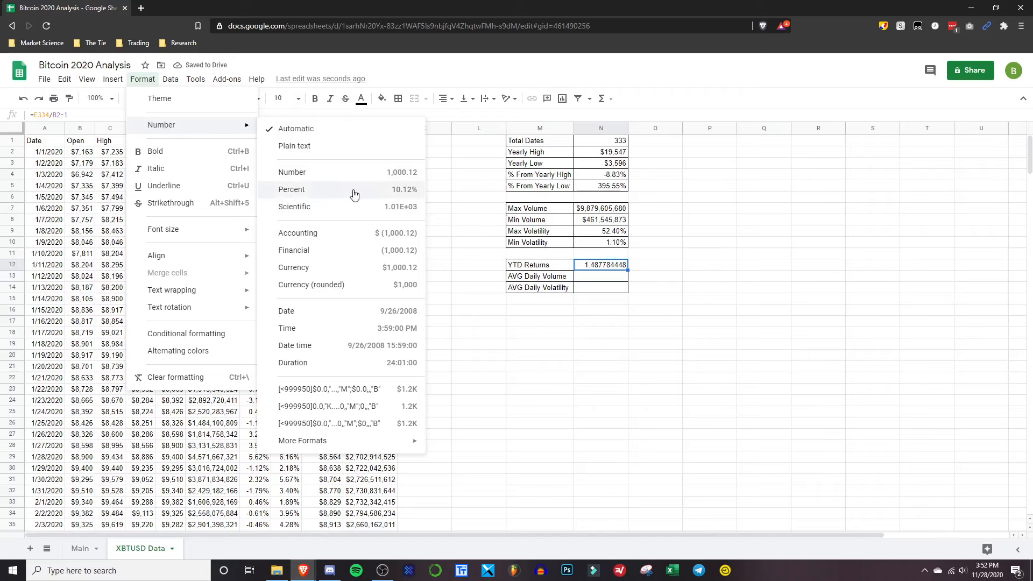
{"action": "left_click", "coordinate": [354, 194]}
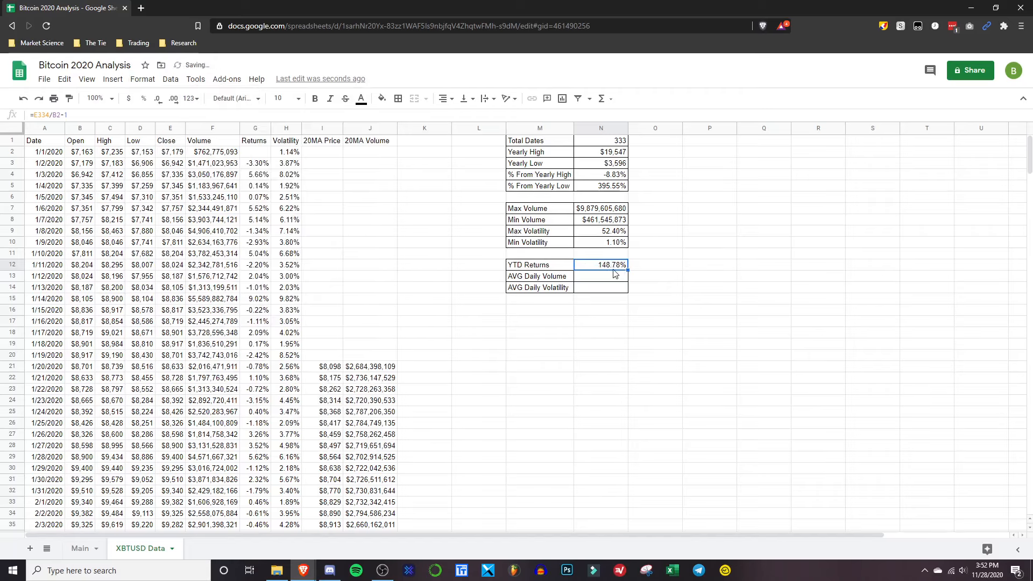
{"action": "left_click", "coordinate": [659, 267]}
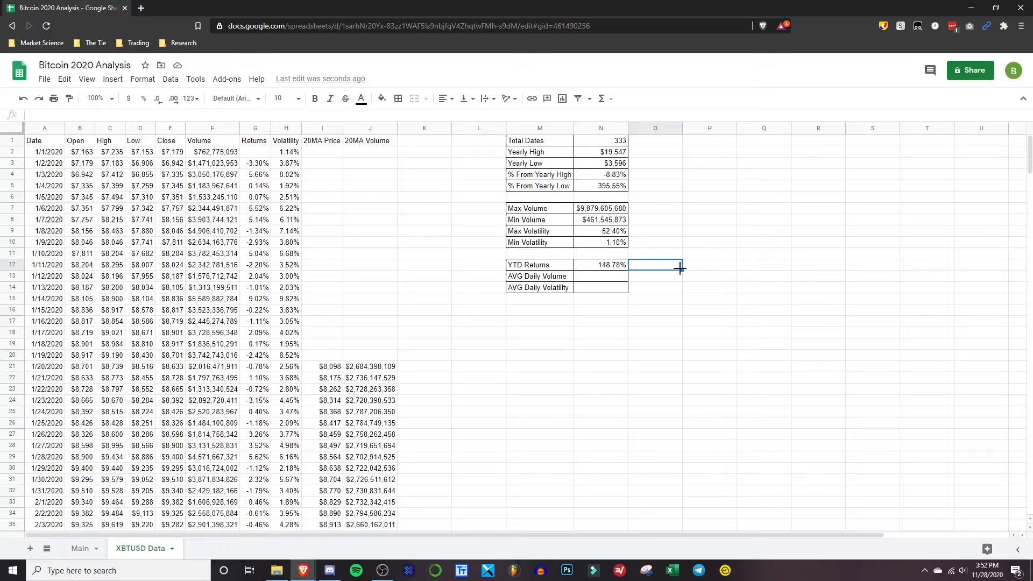
Calculate the average daily volume in N13 with AVERAGE over the whole Volume column F:F
{"action": "left_click", "coordinate": [604, 283]}
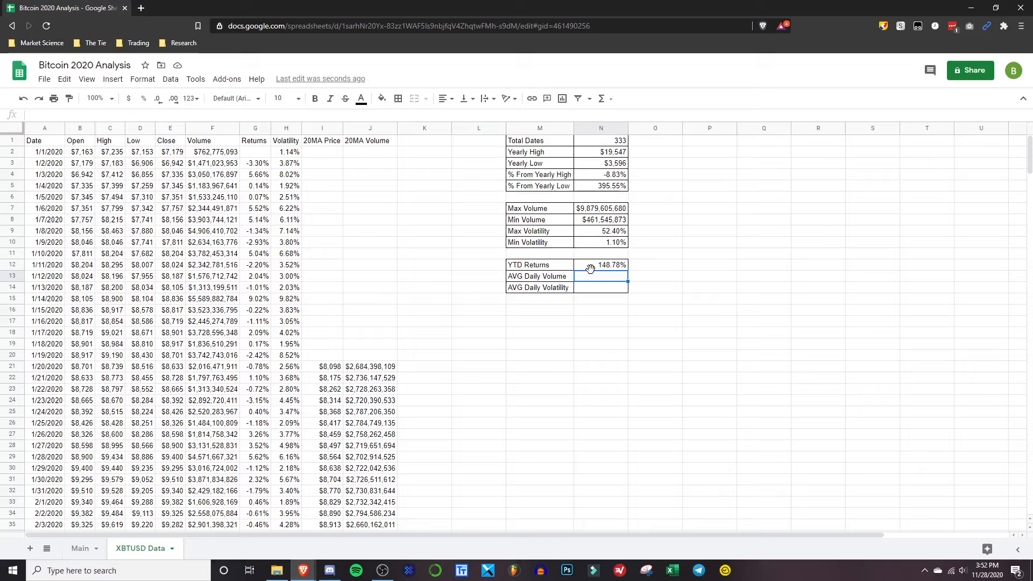
{"action": "type", "text": "=AVERAGE"}
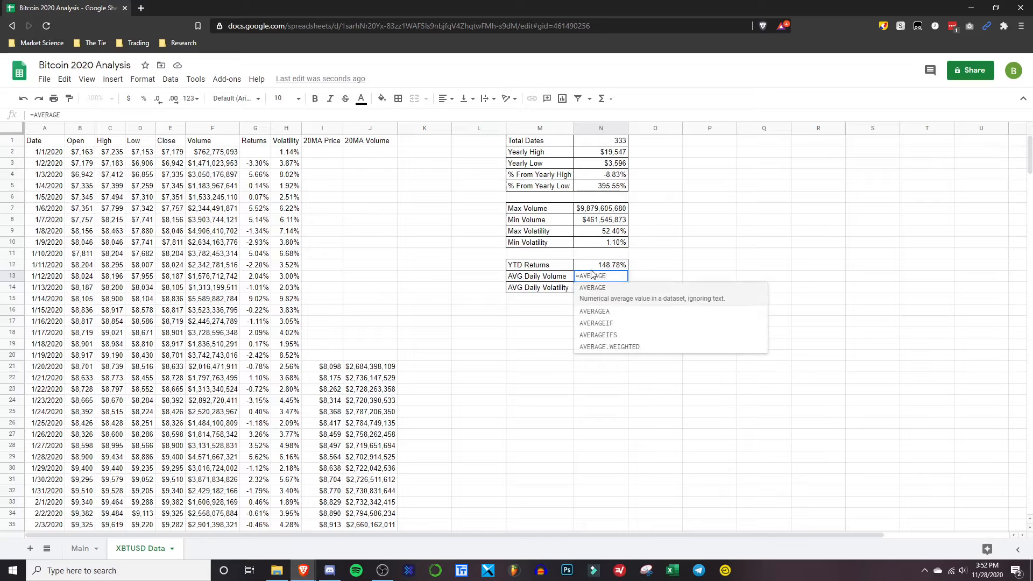
{"action": "type", "text": "("}
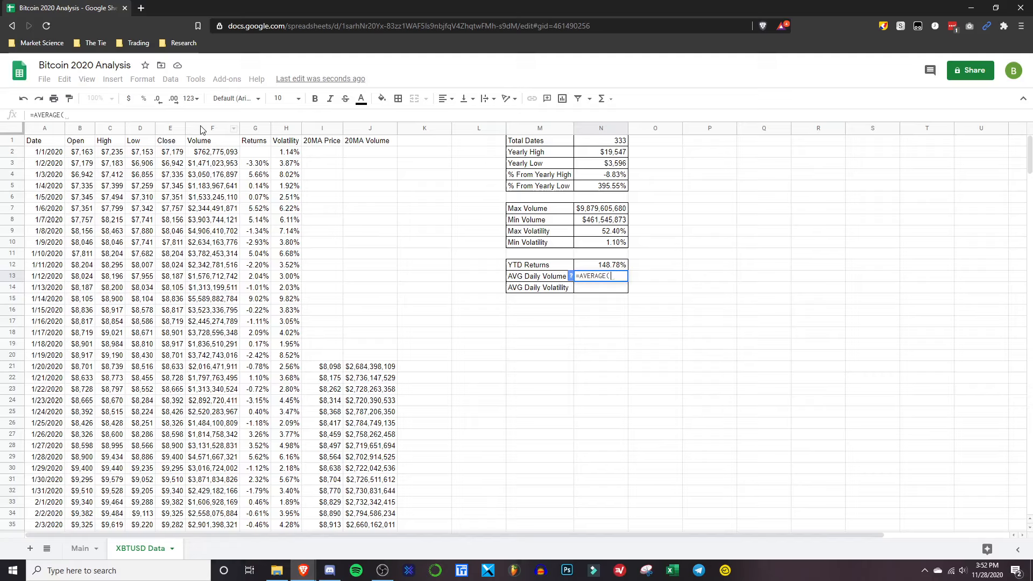
{"action": "left_click", "coordinate": [202, 129]}
{"action": "key", "text": "Return"}
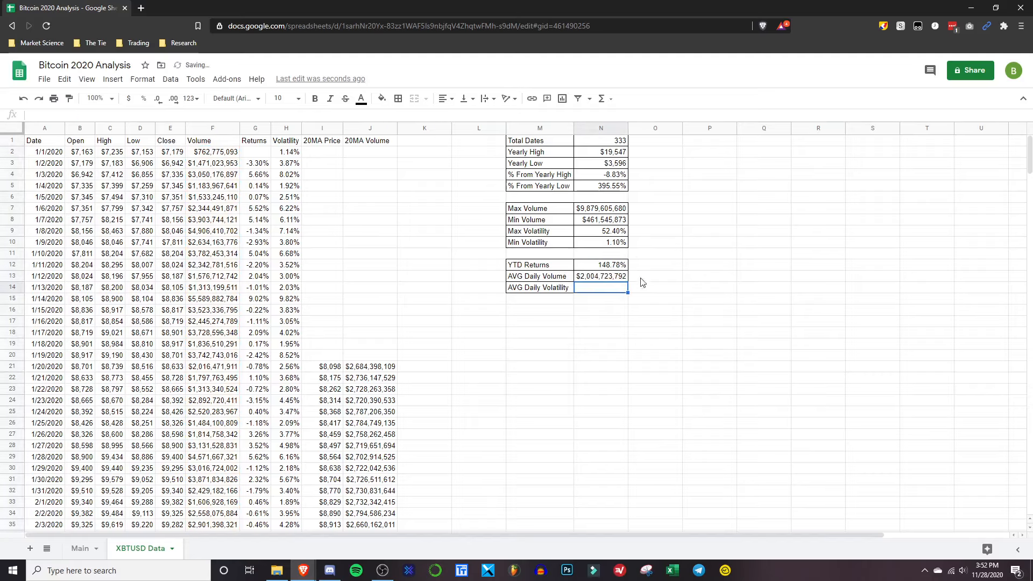
Calculate the average daily volatility in N14 with AVERAGE over the whole Volatility column H:H
{"action": "type", "text": "=AVERA"}
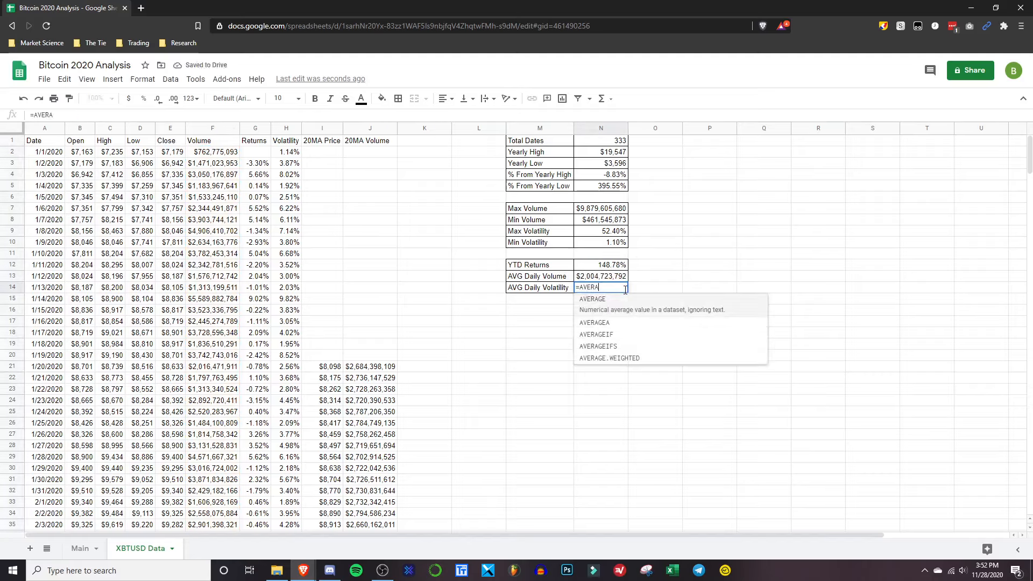
{"action": "type", "text": "GE("}
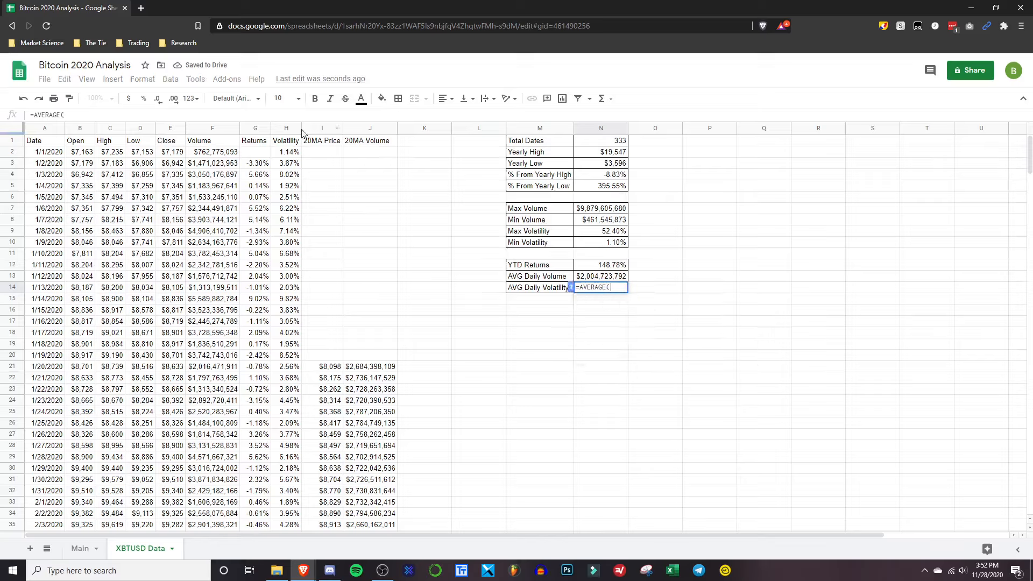
{"action": "left_click", "coordinate": [285, 129]}
{"action": "key", "text": "Return"}
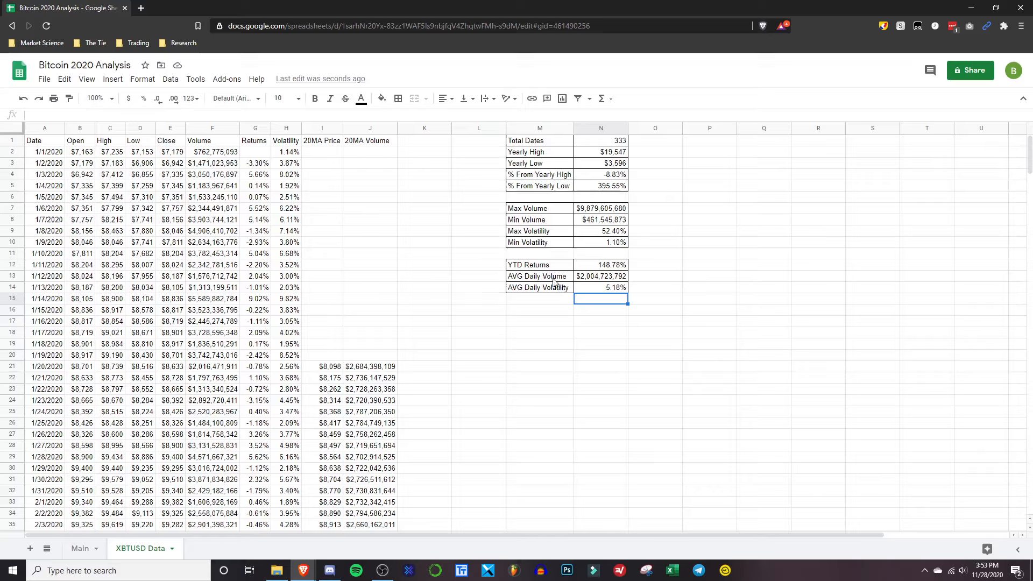
{"action": "left_click", "coordinate": [768, 257]}
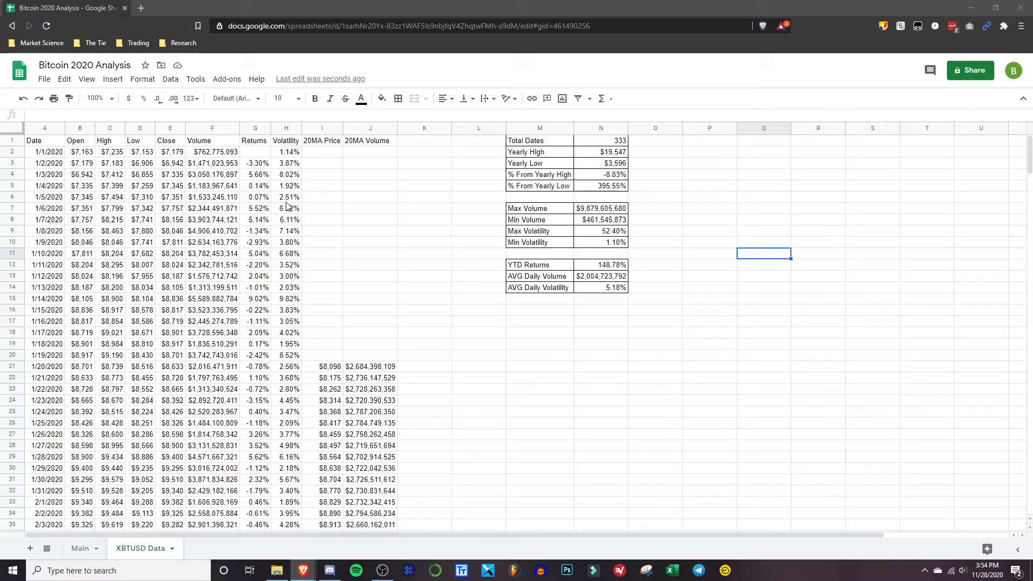
Add a conditional formatting color scale to the Returns column G using the red-white-green preset
{"action": "left_click", "coordinate": [249, 128]}
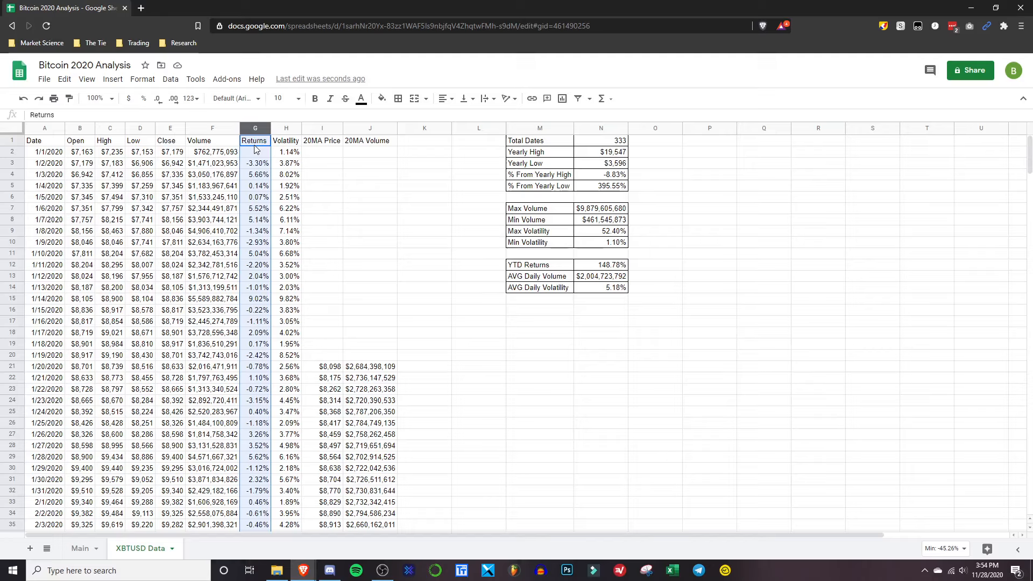
{"action": "left_click", "coordinate": [143, 79]}
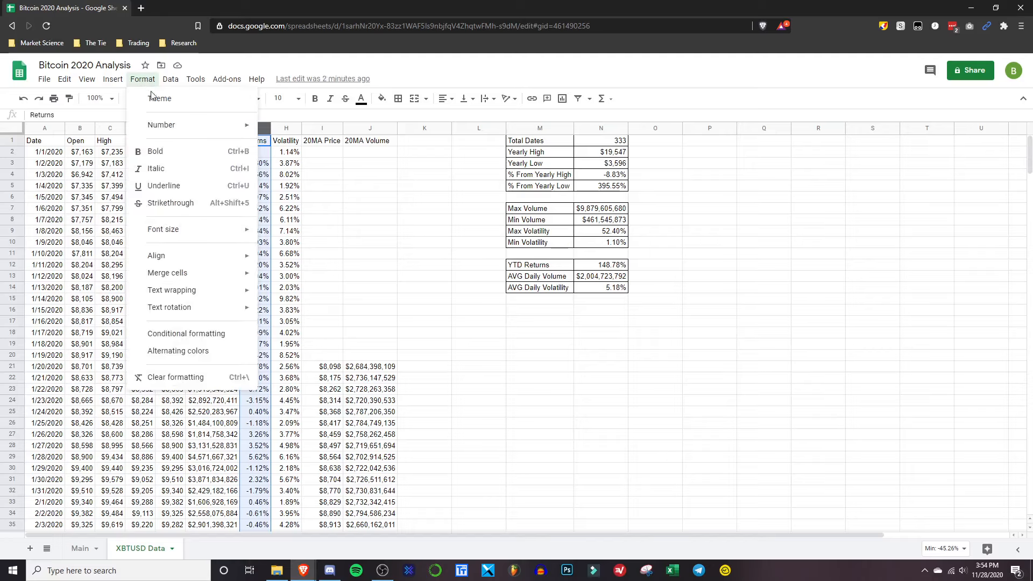
{"action": "left_click", "coordinate": [195, 334]}
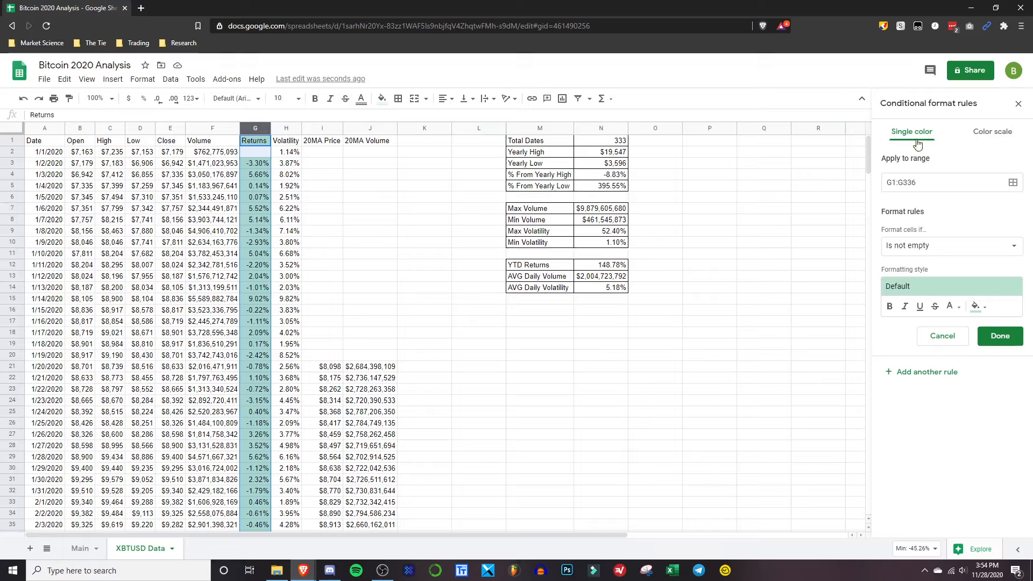
{"action": "left_click", "coordinate": [999, 137]}
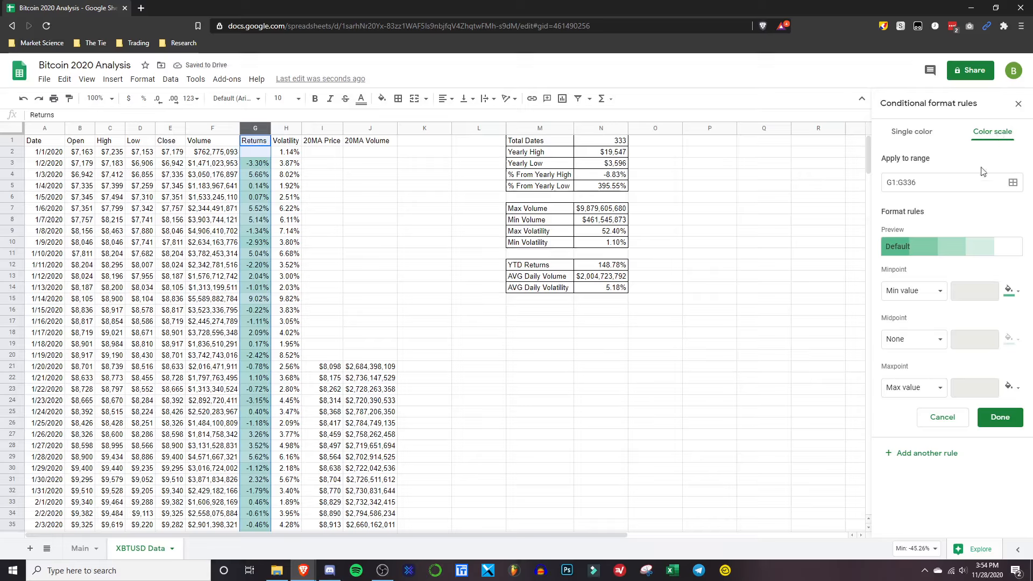
{"action": "left_click", "coordinate": [961, 258]}
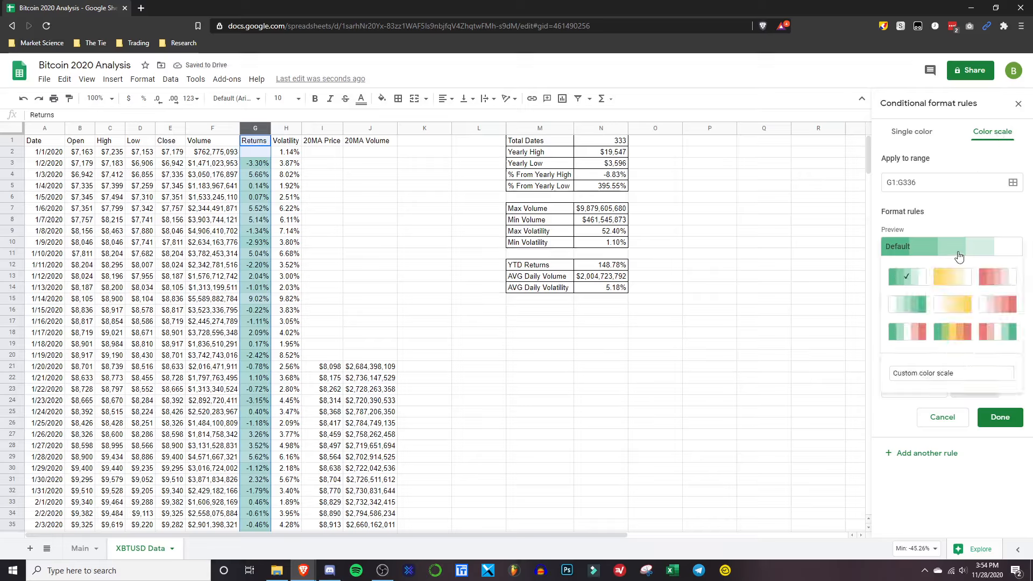
{"action": "left_click", "coordinate": [991, 338]}
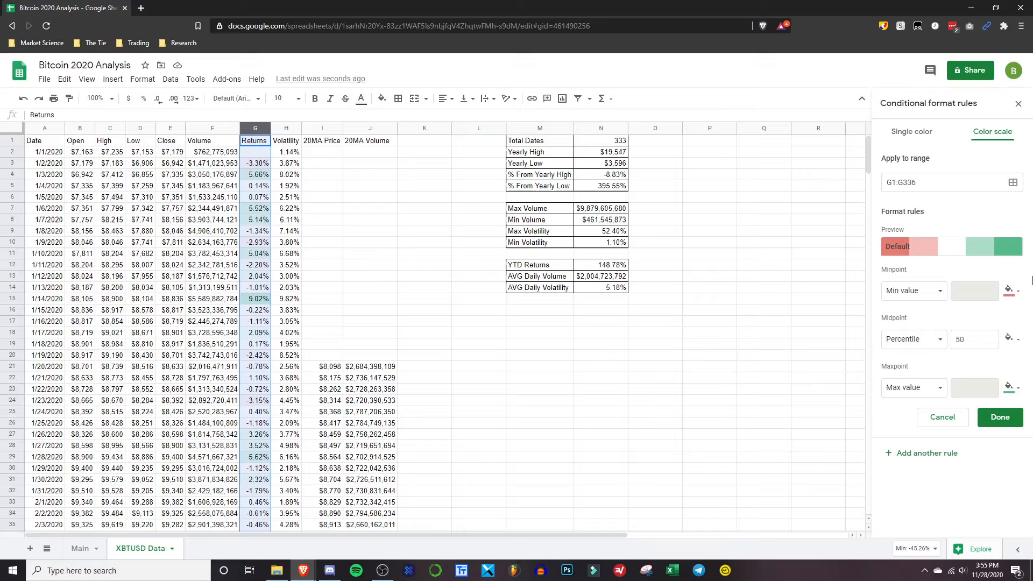
Set the color scale's minpoint to the Number type with a value of -0.03
{"action": "left_click", "coordinate": [936, 292]}
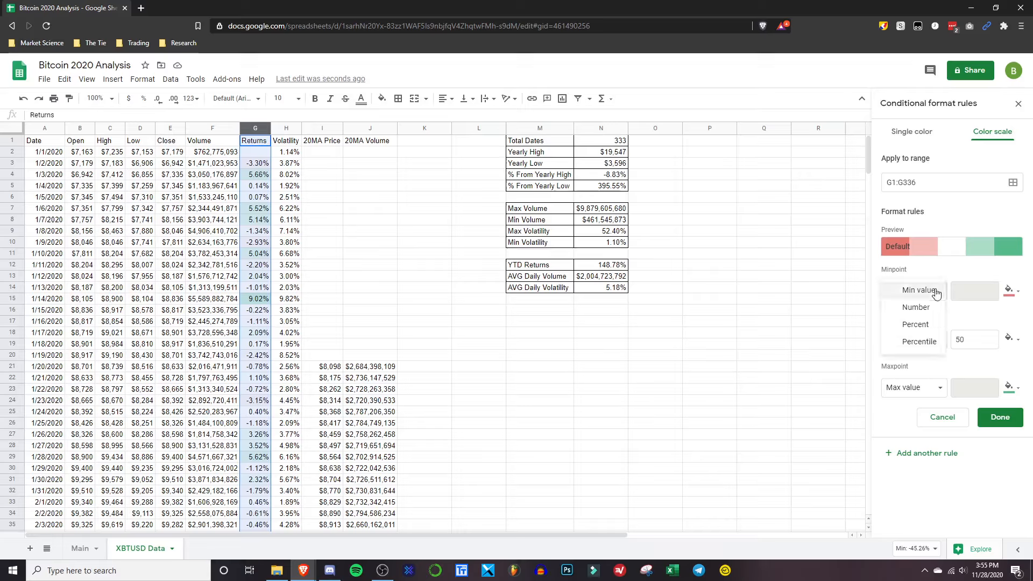
{"action": "left_click", "coordinate": [921, 291]}
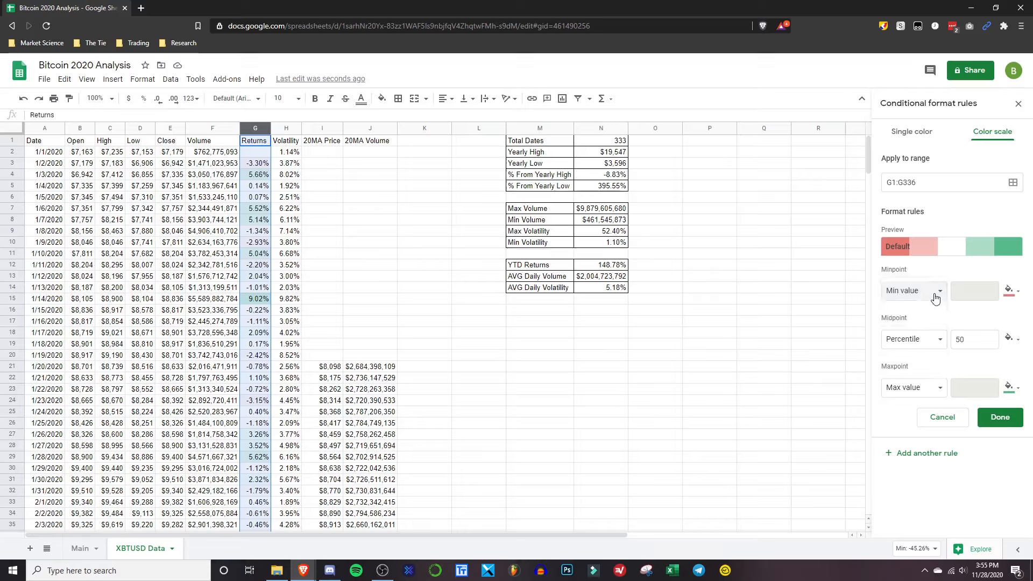
{"action": "left_click", "coordinate": [937, 294]}
{"action": "left_click", "coordinate": [937, 314]}
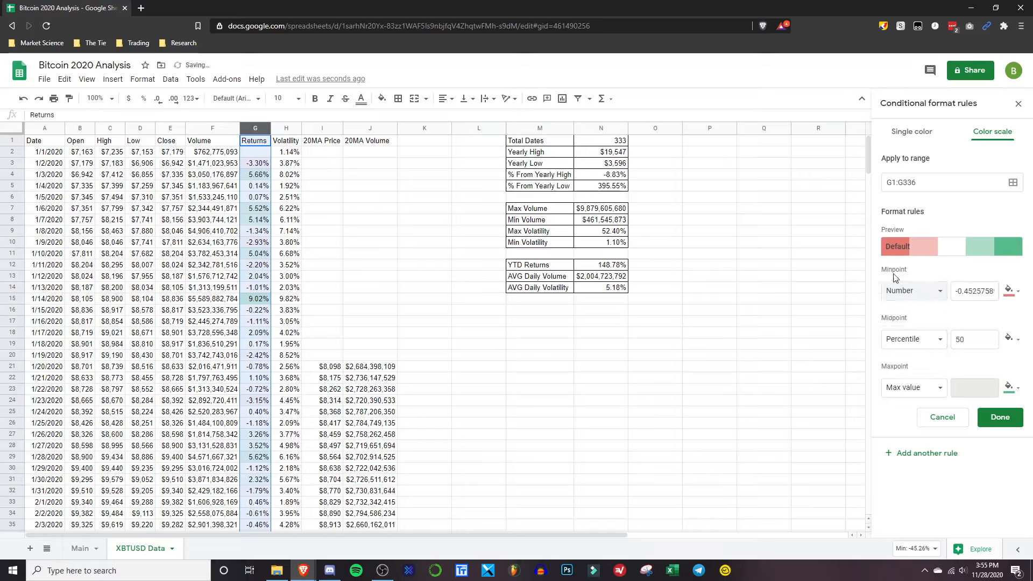
{"action": "triple_click", "coordinate": [981, 293]}
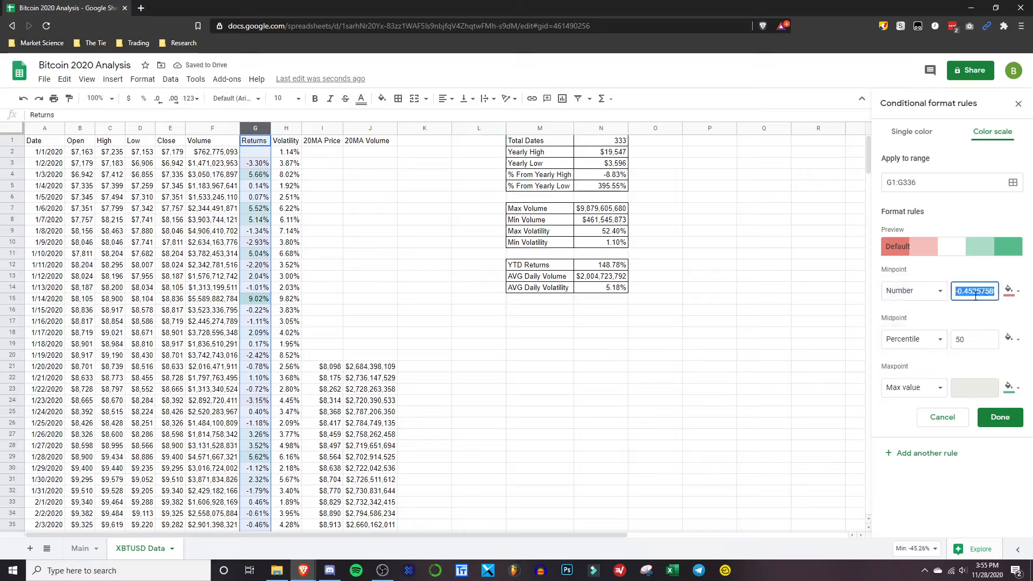
{"action": "type", "text": "-0."}
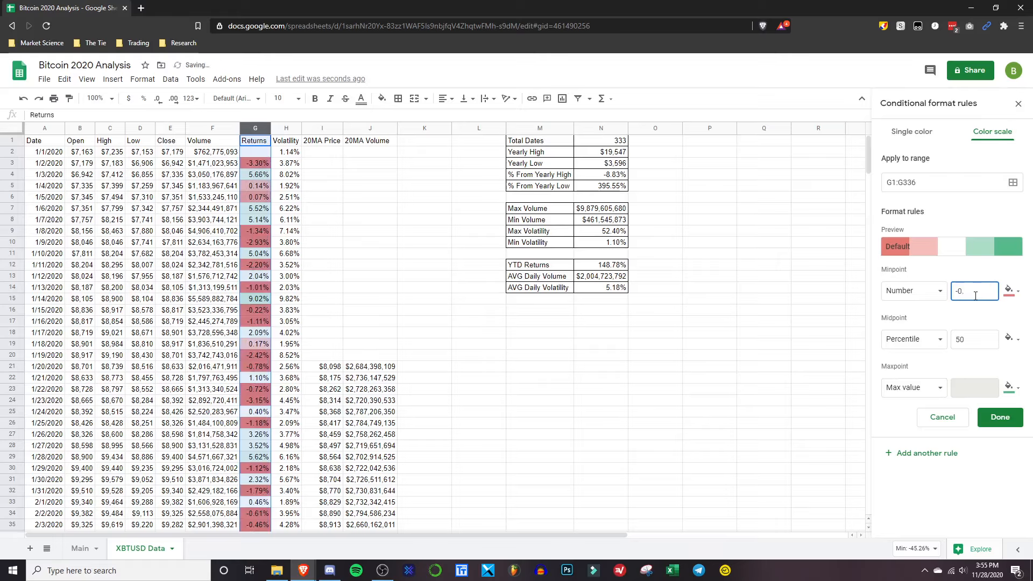
{"action": "type", "text": "03"}
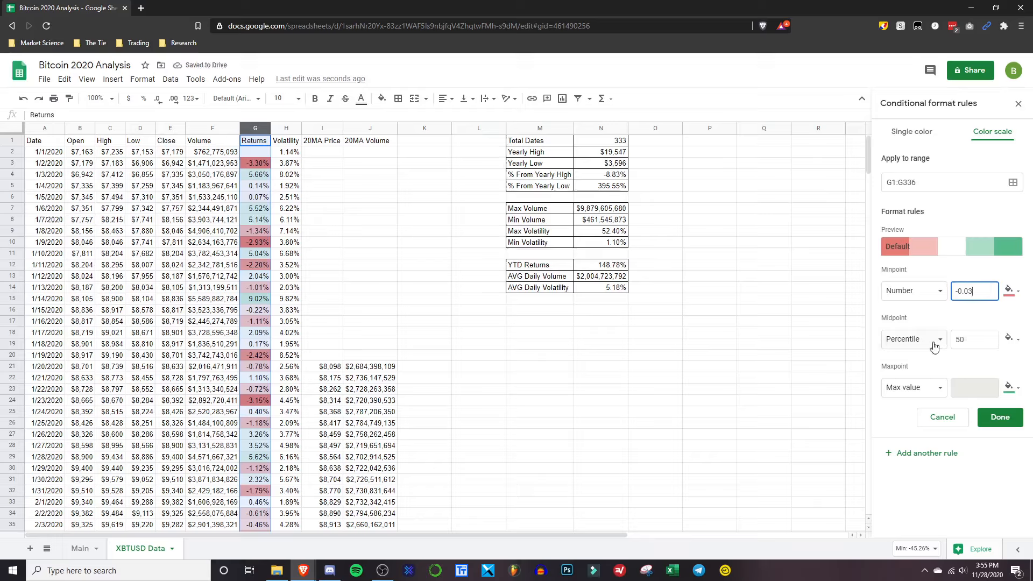
Set the color scale's maxpoint to the Number type with a value of 0.03 and save the Returns rule
{"action": "left_click", "coordinate": [926, 388]}
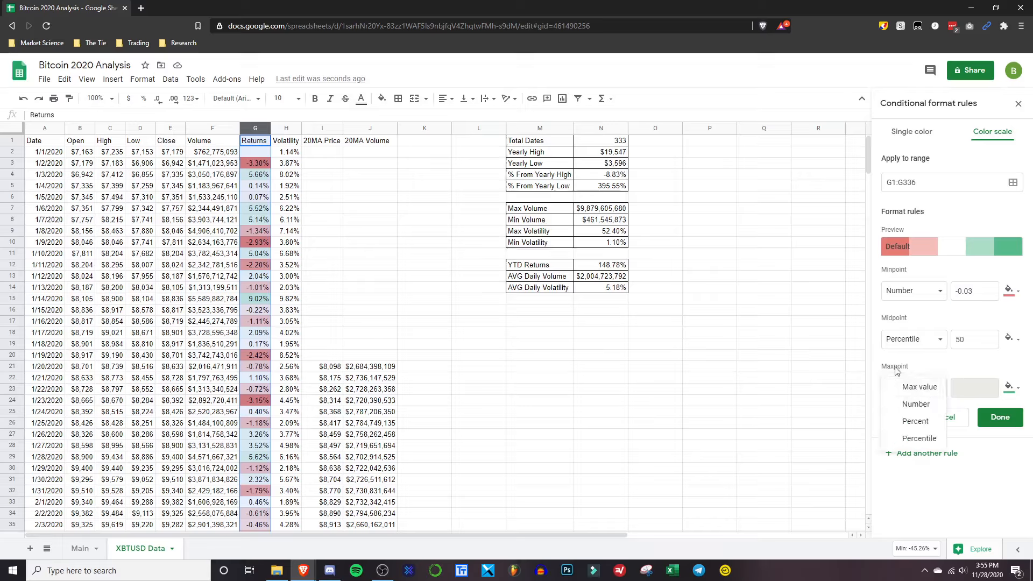
{"action": "left_click", "coordinate": [916, 404]}
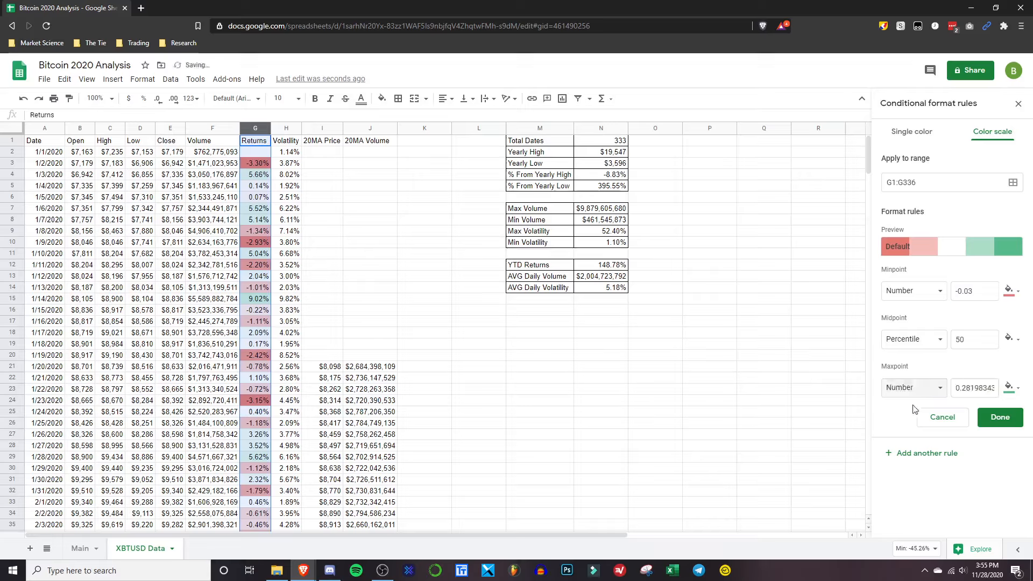
{"action": "left_click", "coordinate": [973, 388]}
{"action": "key", "text": "ctrl+a"}
{"action": "type", "text": "0.03"}
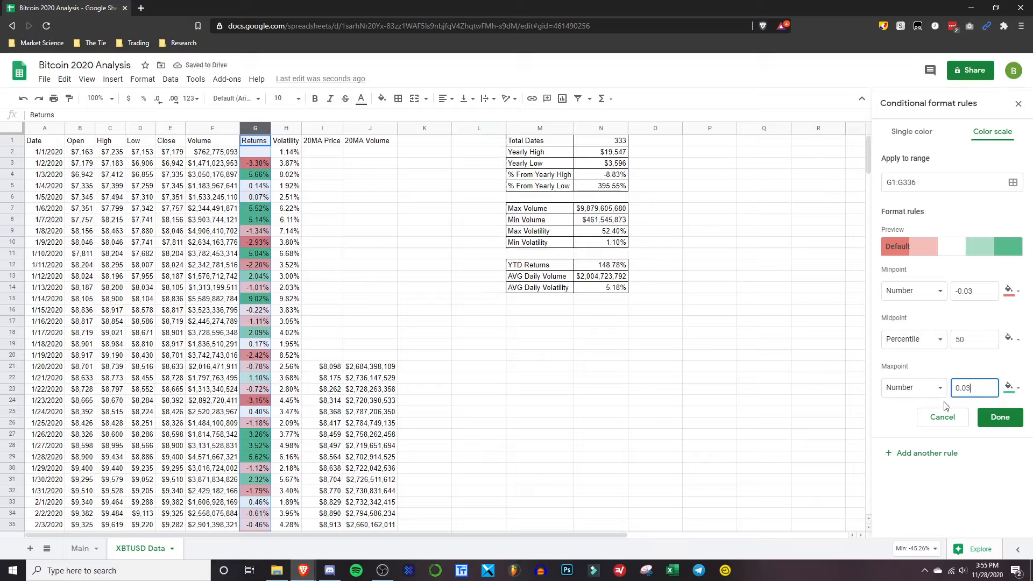
{"action": "left_click", "coordinate": [999, 418]}
{"action": "left_click", "coordinate": [655, 368]}
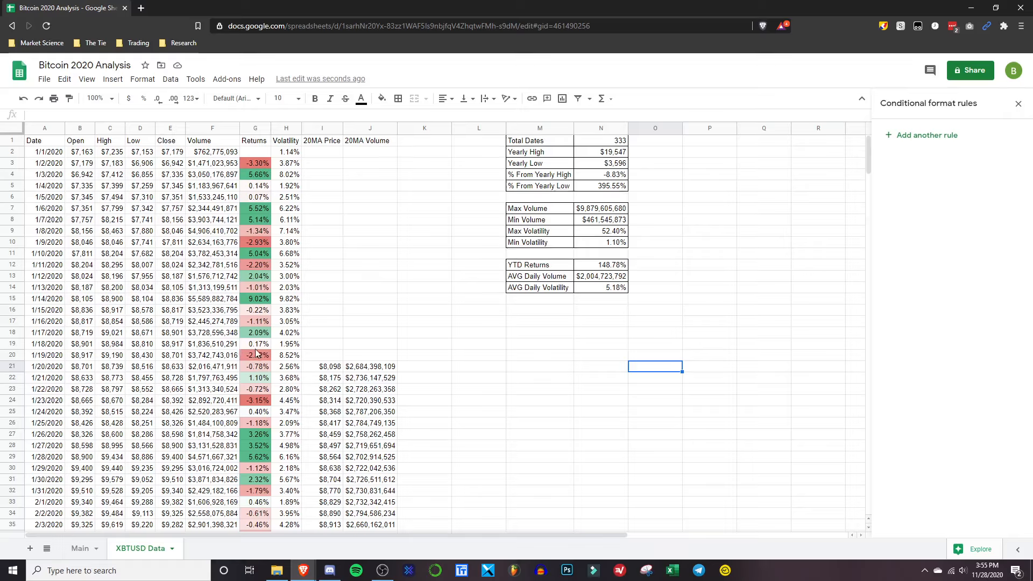
{"action": "scroll", "coordinate": [267, 521], "scroll_direction": "down", "scroll_amount": 3}
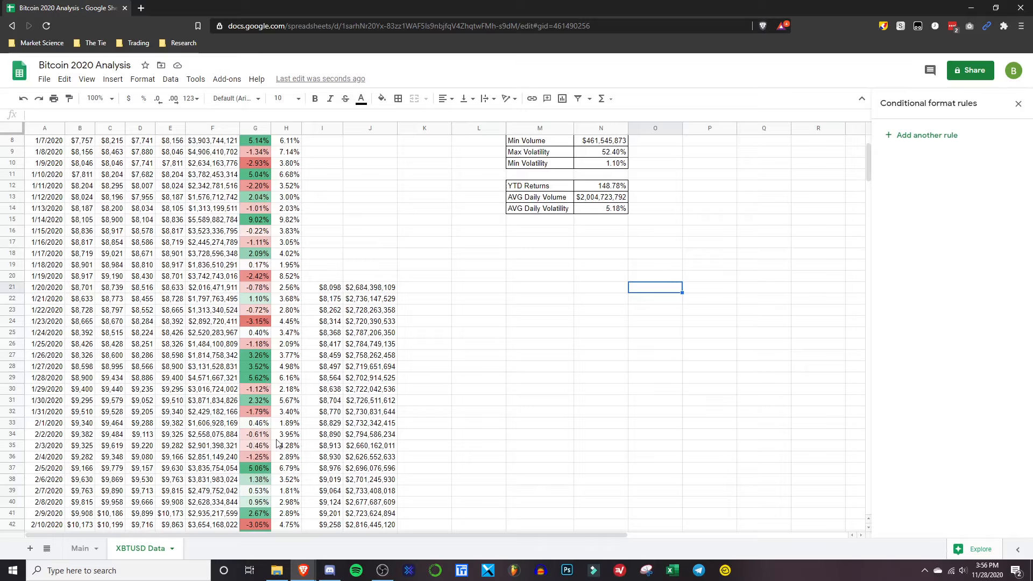
{"action": "scroll", "coordinate": [277, 443], "scroll_direction": "up", "scroll_amount": 3}
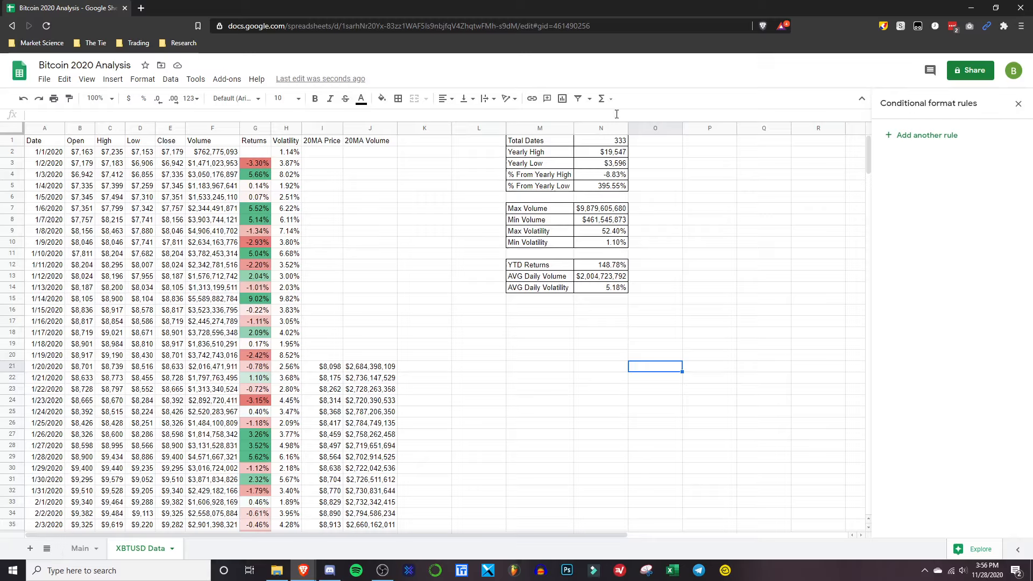
Add a color scale to the Volatility column H from the white-to-yellow preset, with the maxpoint color changed to orange
{"action": "left_click", "coordinate": [282, 128]}
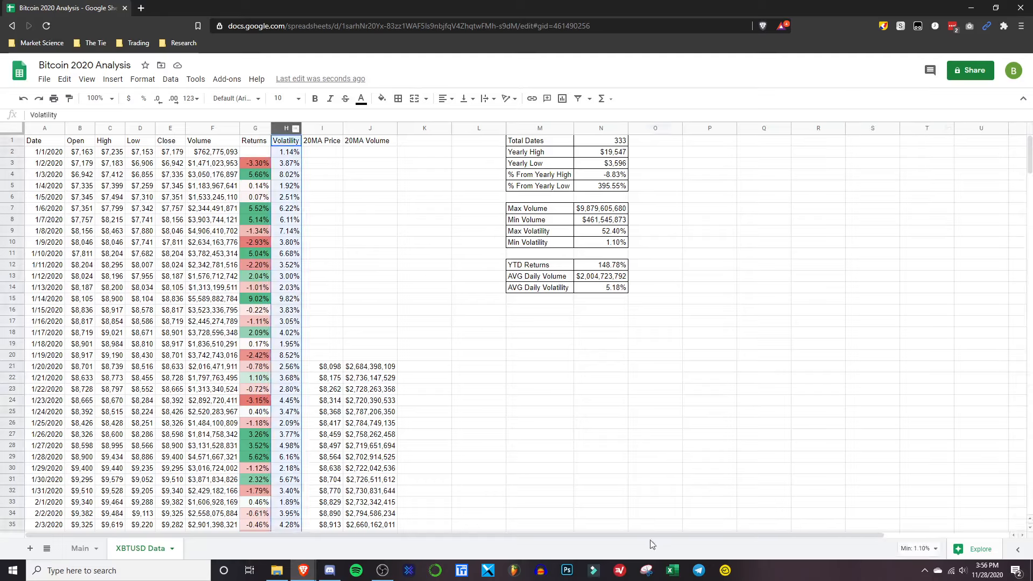
{"action": "left_click", "coordinate": [383, 572]}
{"action": "left_click", "coordinate": [387, 574]}
{"action": "left_click", "coordinate": [143, 79]}
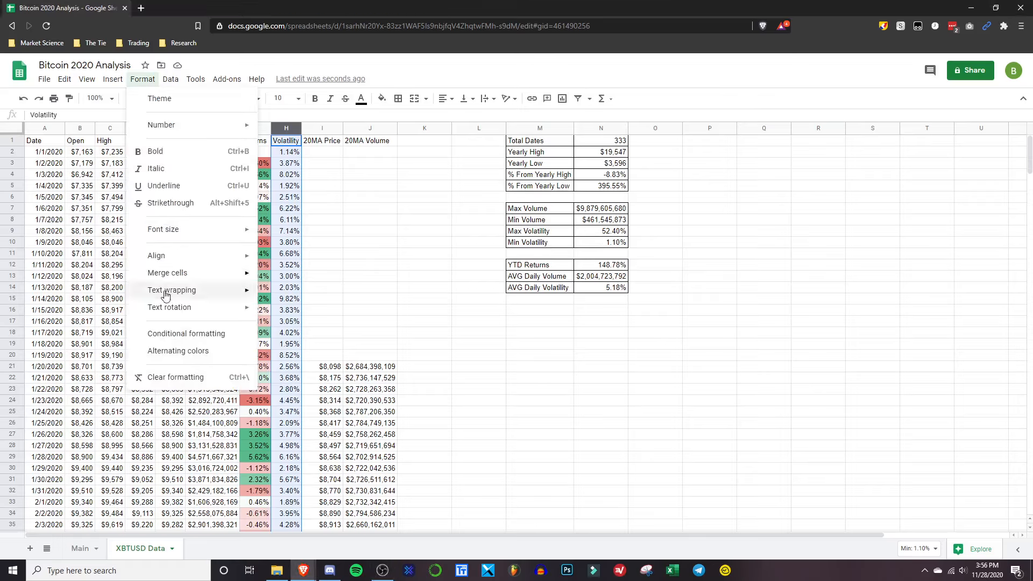
{"action": "left_click", "coordinate": [167, 334]}
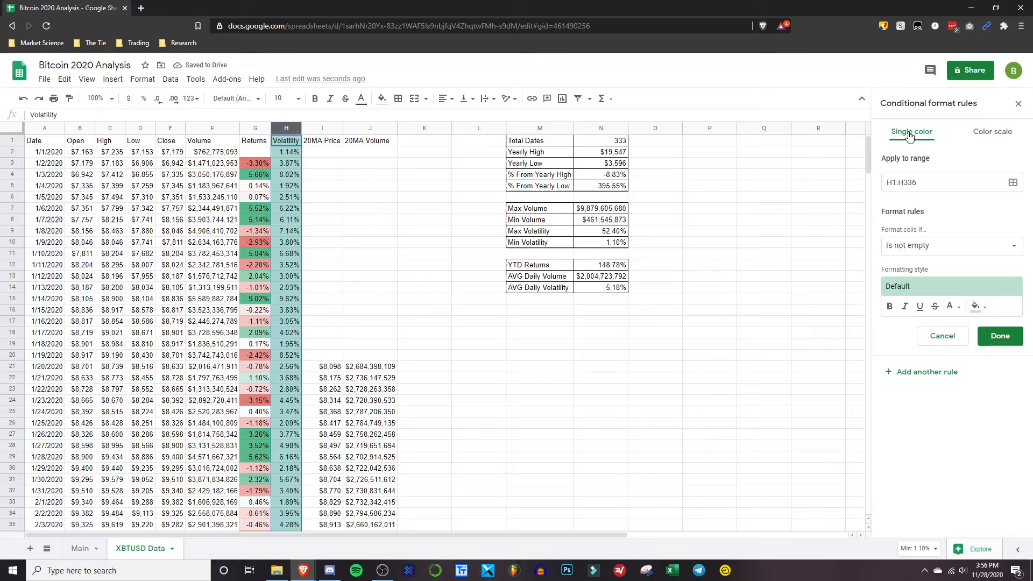
{"action": "left_click", "coordinate": [976, 141]}
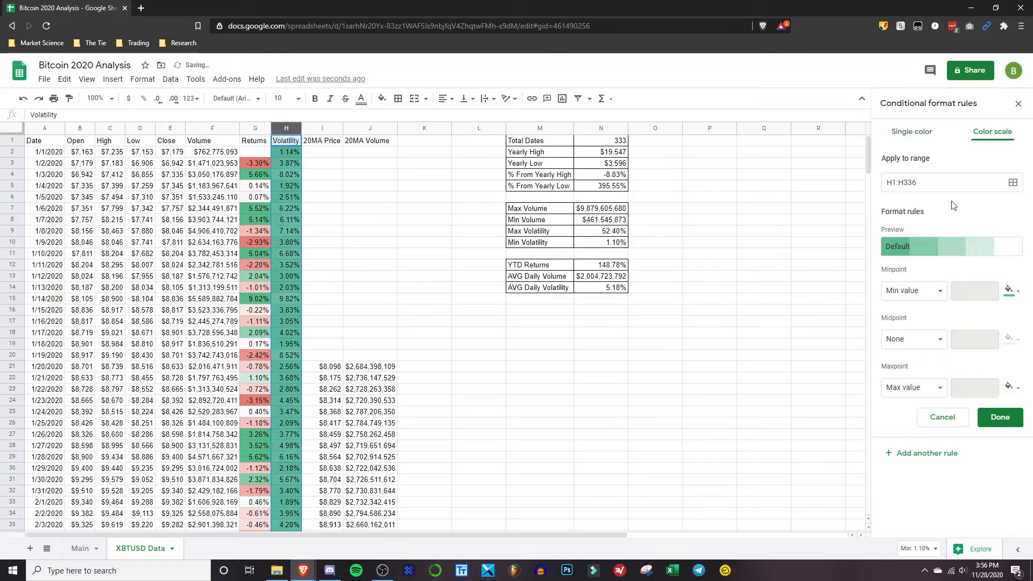
{"action": "left_click", "coordinate": [935, 247]}
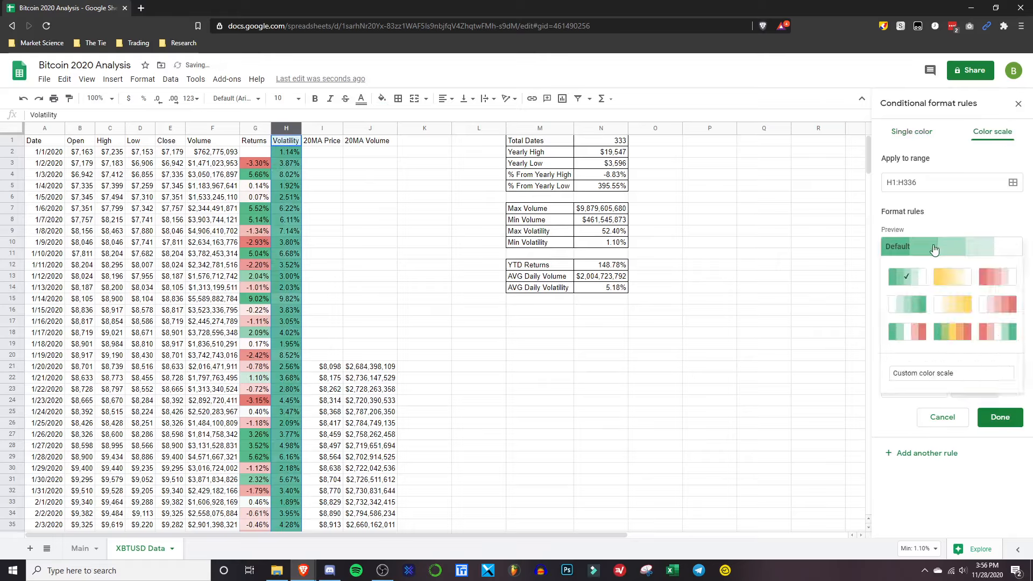
{"action": "left_click", "coordinate": [952, 311]}
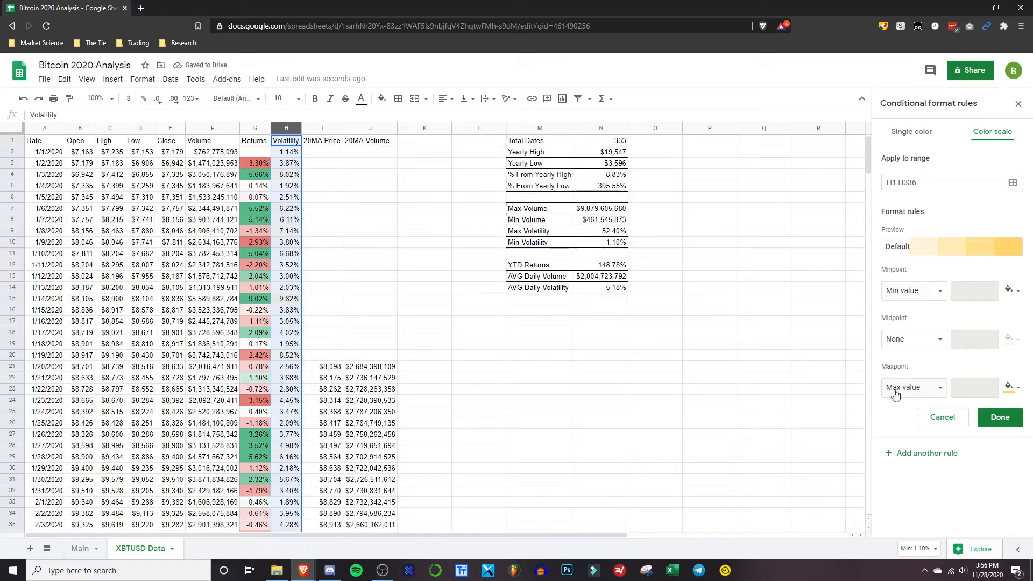
{"action": "left_click", "coordinate": [1012, 392]}
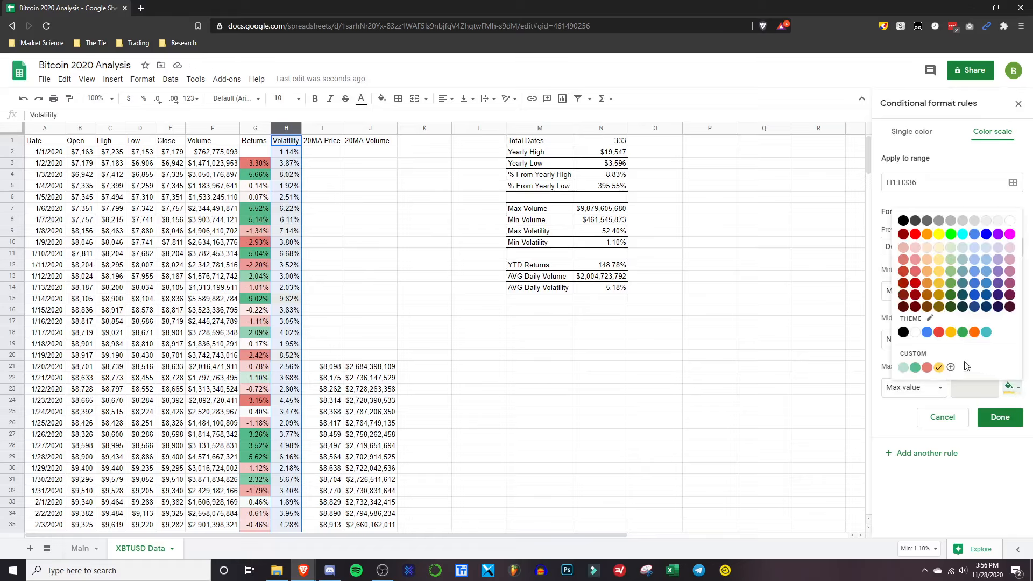
{"action": "left_click", "coordinate": [928, 285]}
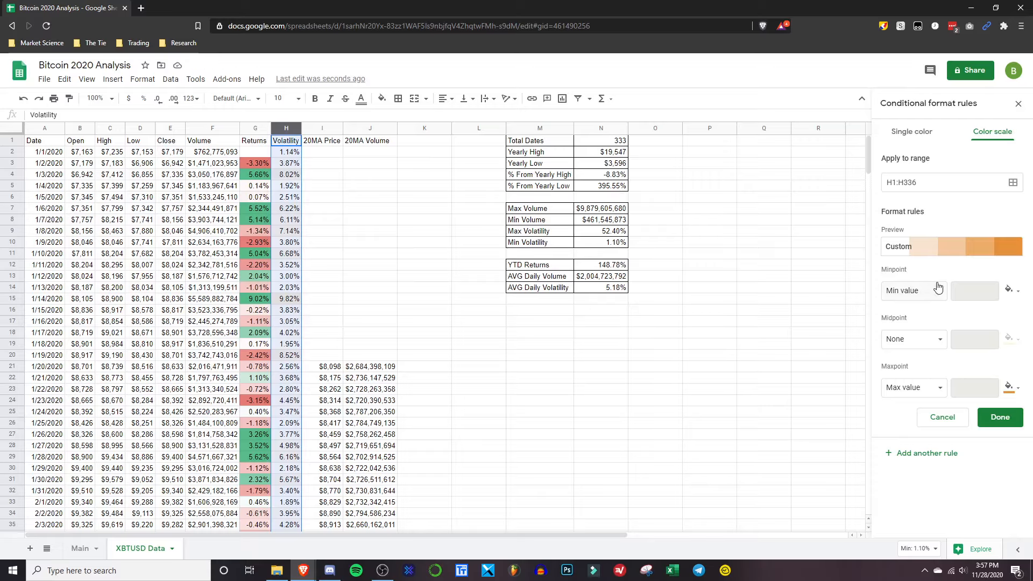
Switch the midpoint, maxpoint and minpoint of the Volatility color scale to the Percent type
{"action": "left_click", "coordinate": [932, 343]}
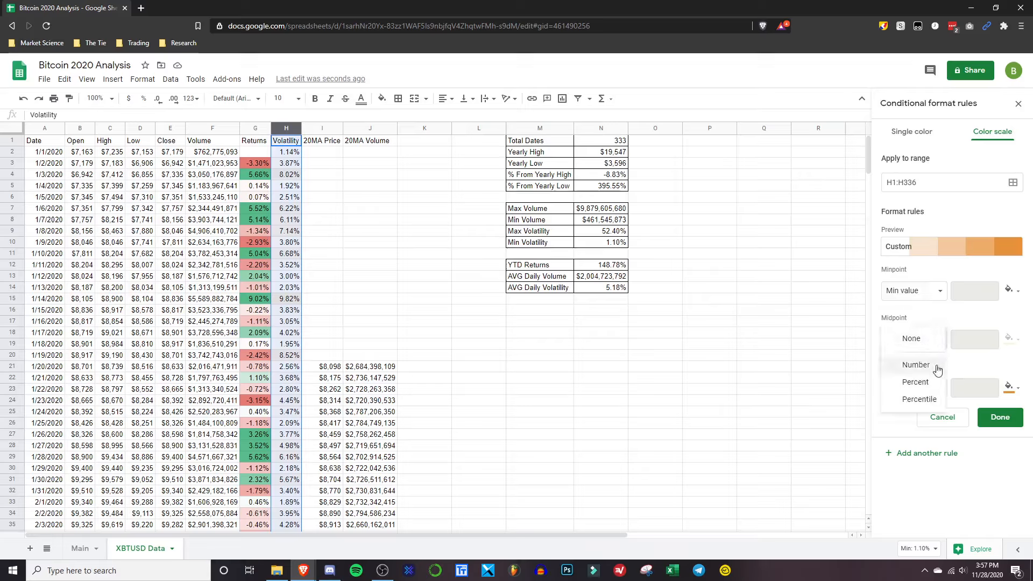
{"action": "left_click", "coordinate": [925, 383]}
{"action": "left_click", "coordinate": [923, 388]}
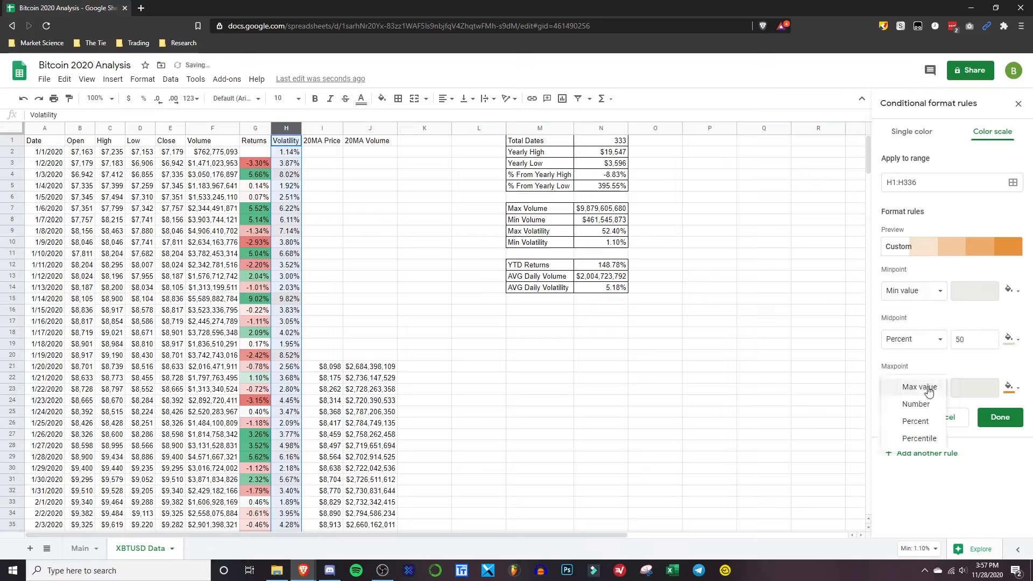
{"action": "left_click", "coordinate": [923, 422]}
{"action": "left_click", "coordinate": [922, 290]}
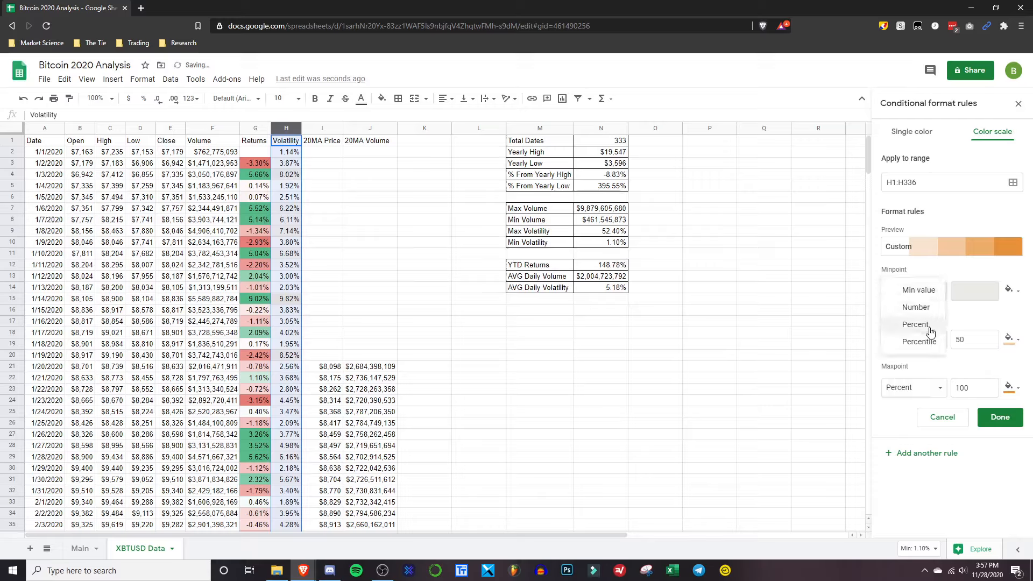
{"action": "left_click", "coordinate": [932, 328]}
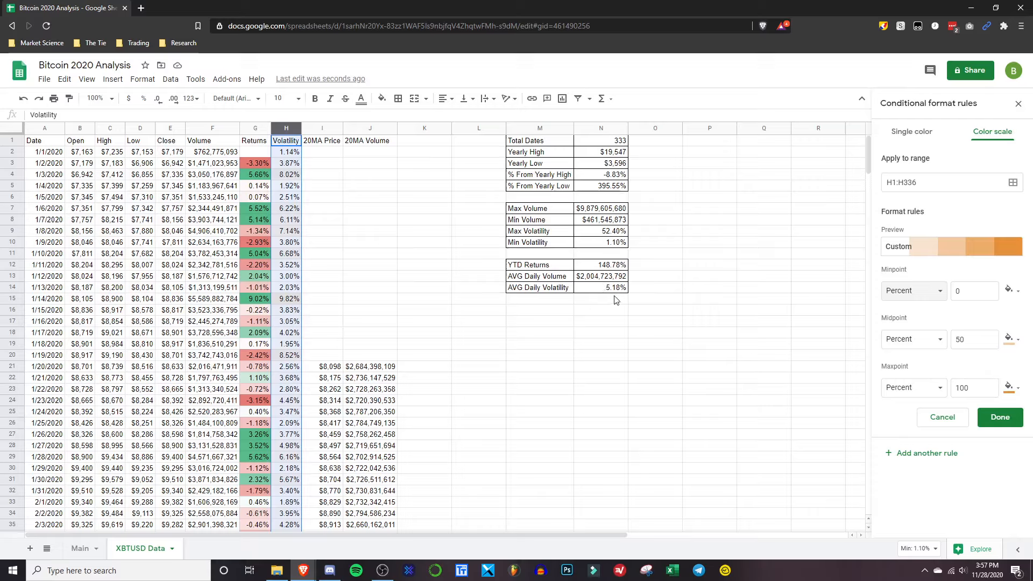
Set the Volatility color scale's midpoint to 5.18 and maxpoint to 10 percent, and save the rule
{"action": "double_click", "coordinate": [969, 340]}
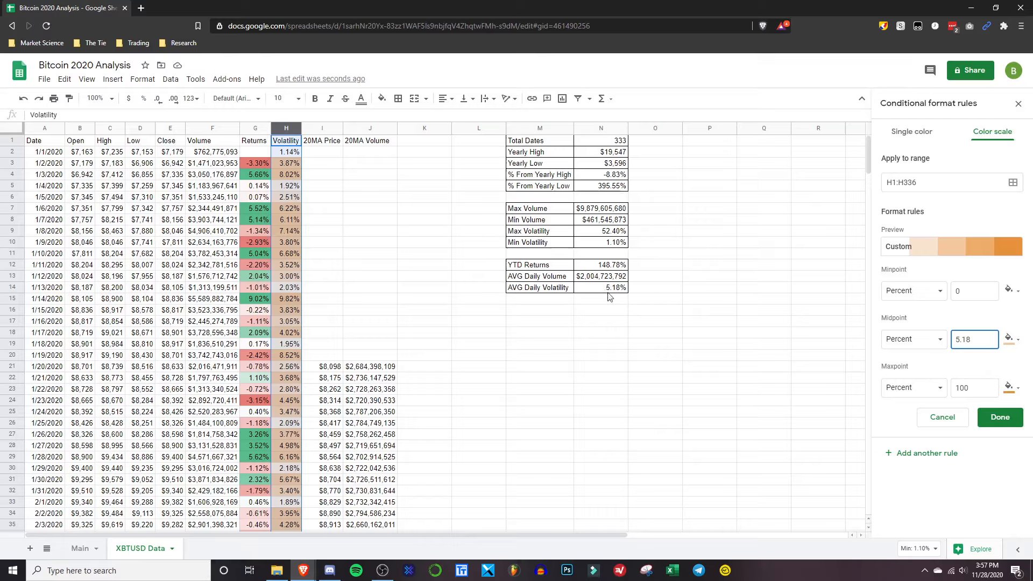
{"action": "double_click", "coordinate": [969, 388]}
{"action": "type", "text": "10"}
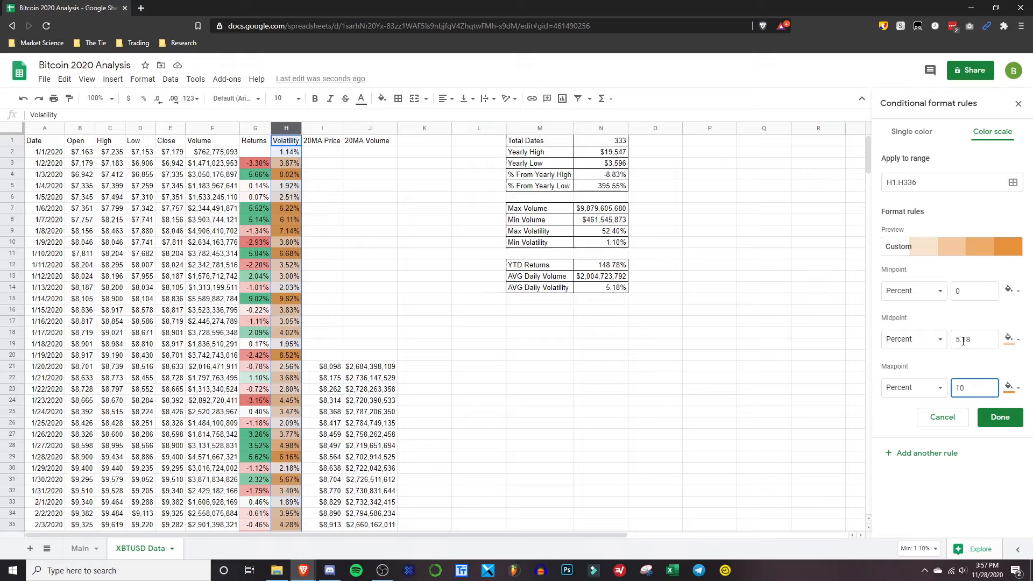
{"action": "left_click", "coordinate": [782, 373]}
{"action": "right_click", "coordinate": [782, 373]}
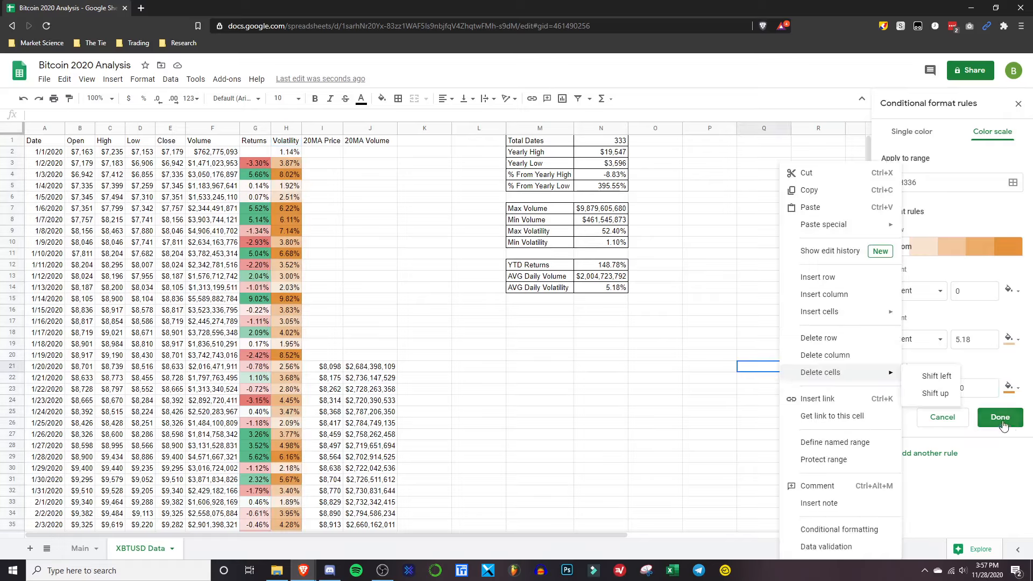
{"action": "left_click", "coordinate": [1000, 418]}
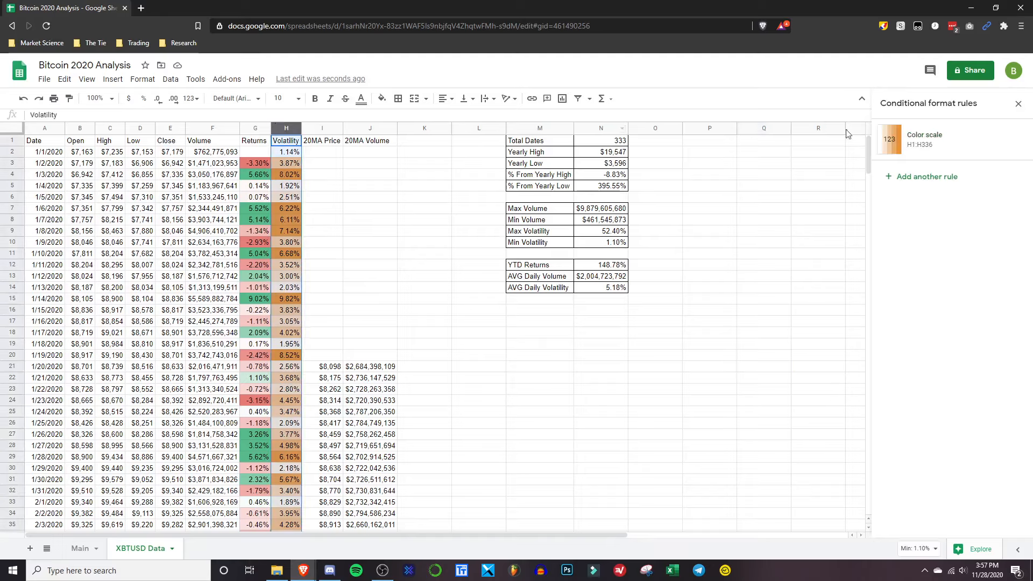
Change the midpoint color of the Volatility column's color scale to yellow and save the rule
{"action": "left_click", "coordinate": [947, 139]}
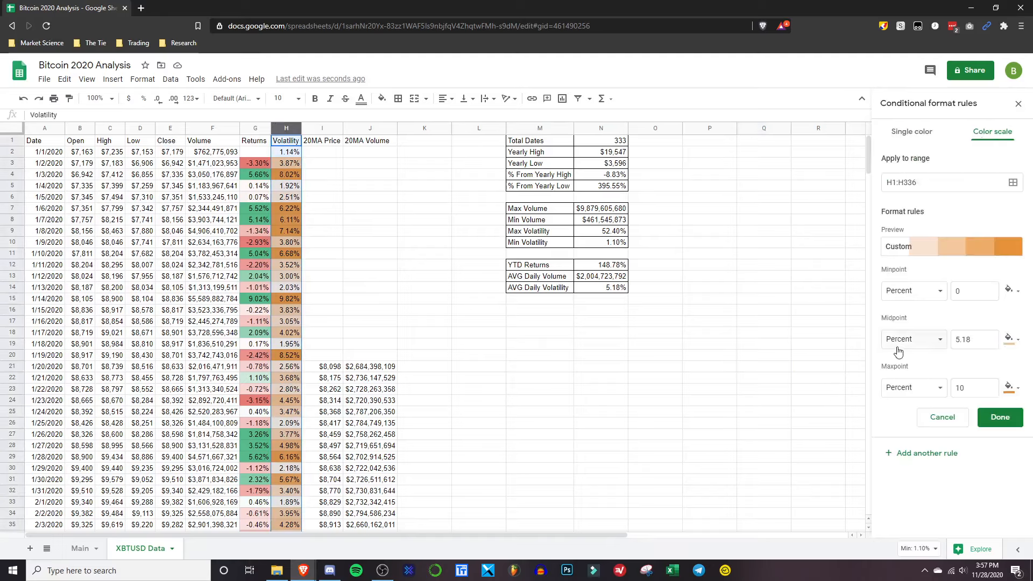
{"action": "left_click", "coordinate": [1010, 345]}
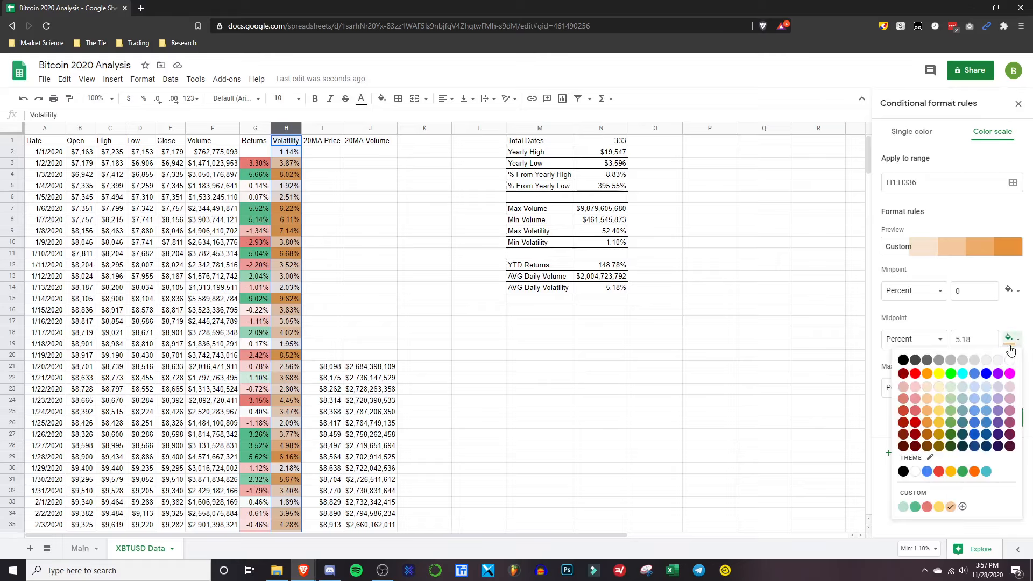
{"action": "left_click", "coordinate": [940, 413]}
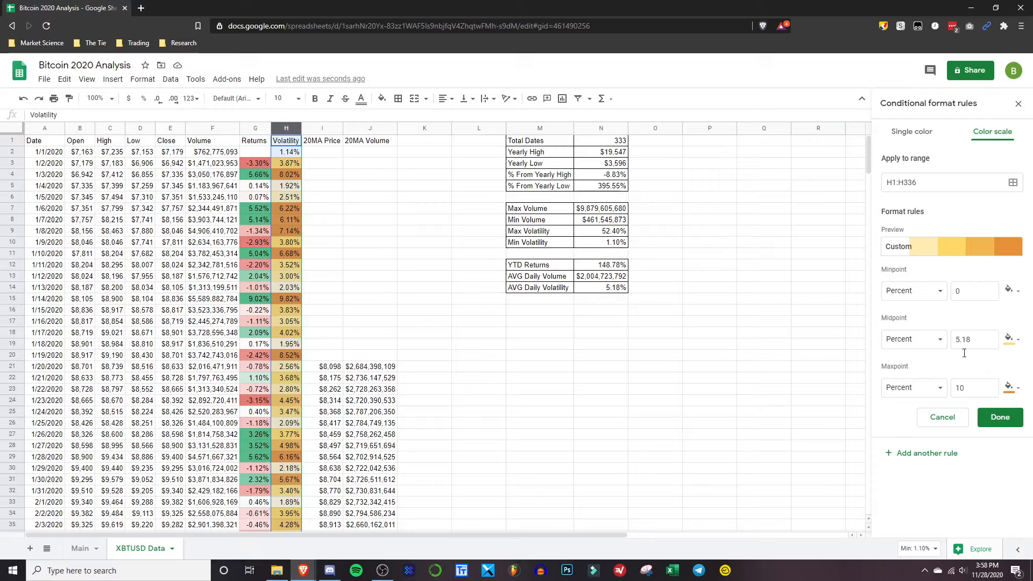
{"action": "left_click", "coordinate": [1018, 427]}
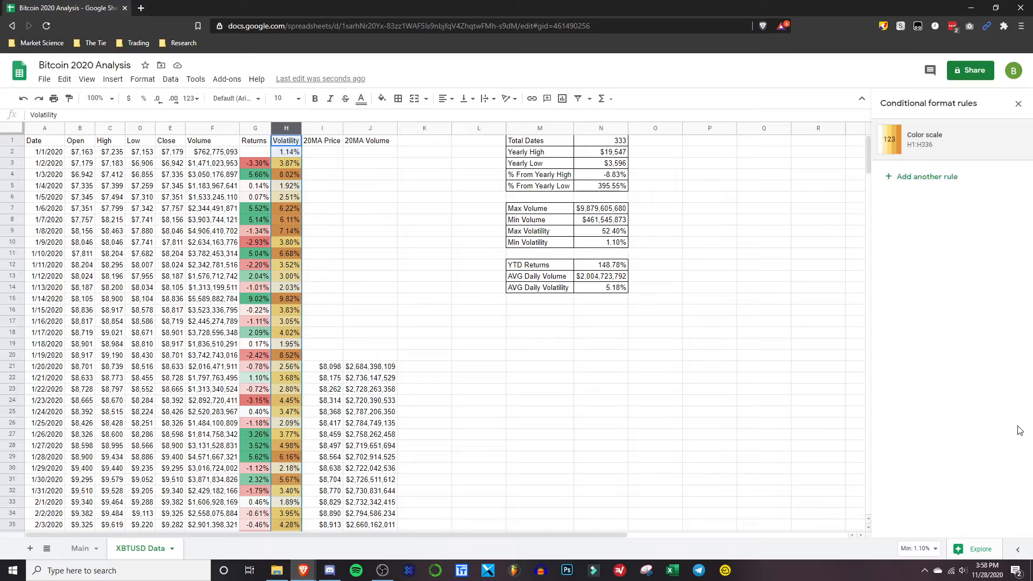
{"action": "left_click", "coordinate": [541, 393]}
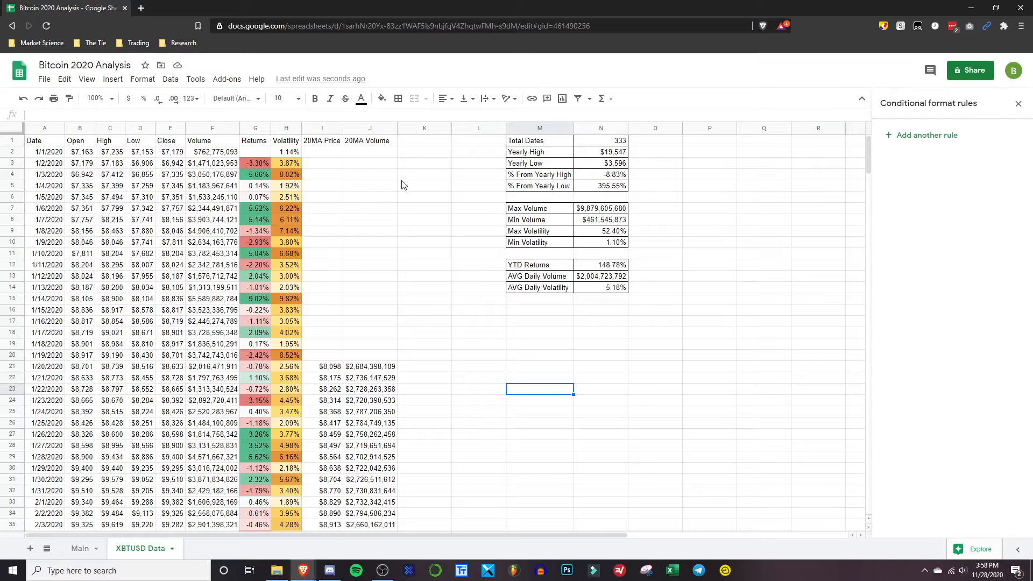
Add a color scale rule to the Volume column F using the white-to-yellow preset
{"action": "left_click", "coordinate": [209, 125]}
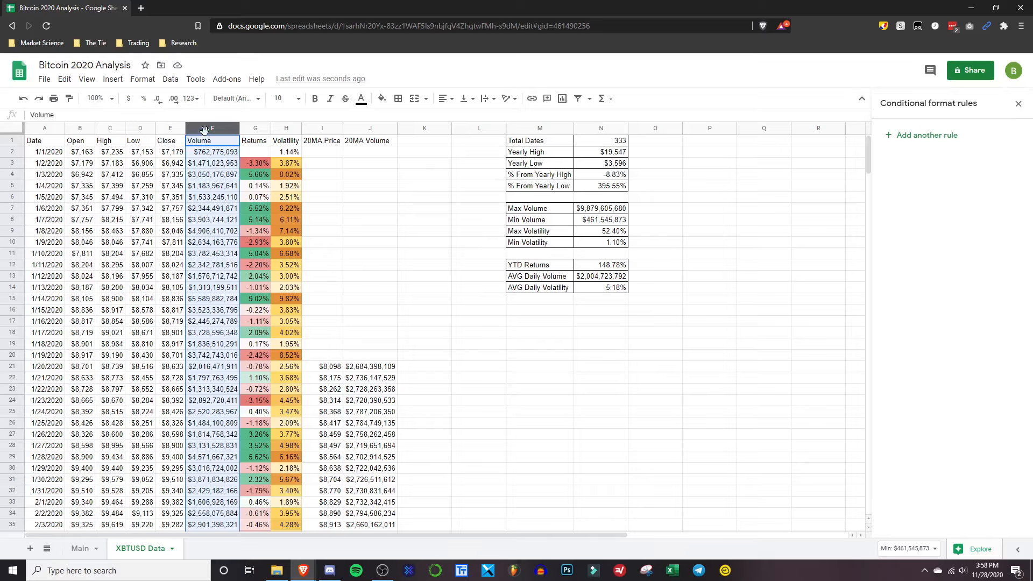
{"action": "left_click", "coordinate": [143, 80]}
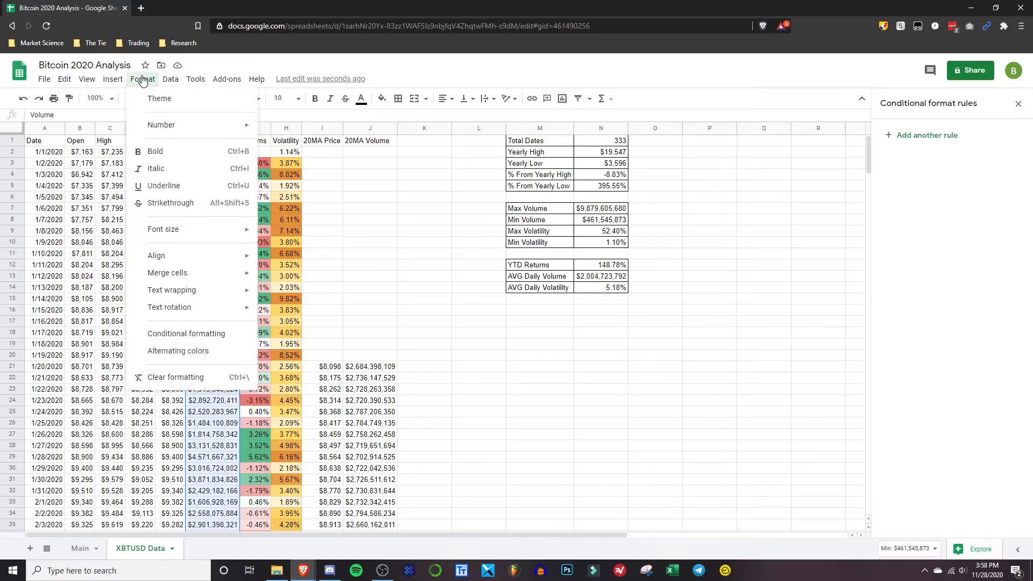
{"action": "left_click", "coordinate": [188, 334]}
{"action": "left_click", "coordinate": [997, 132]}
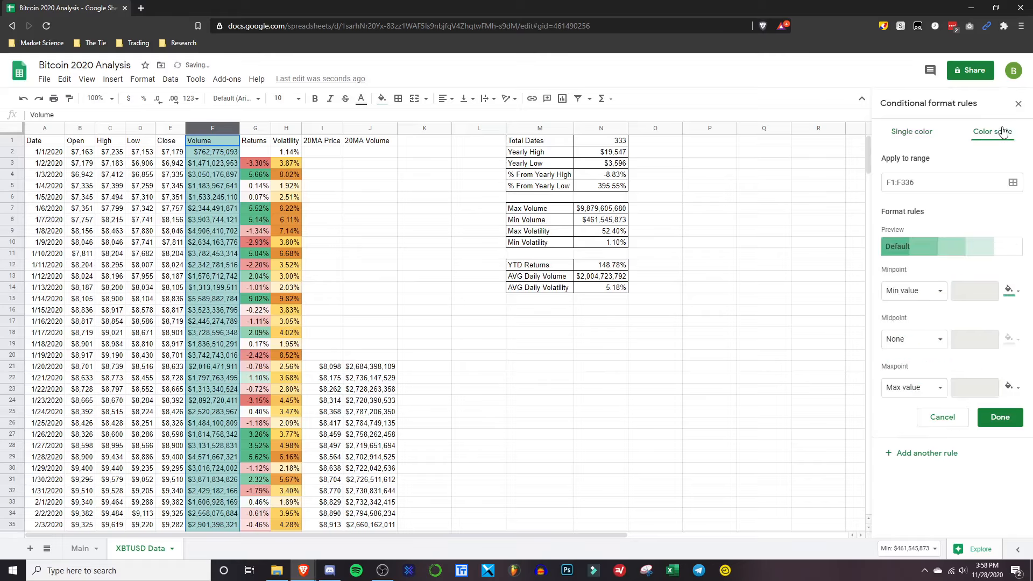
{"action": "left_click", "coordinate": [931, 255]}
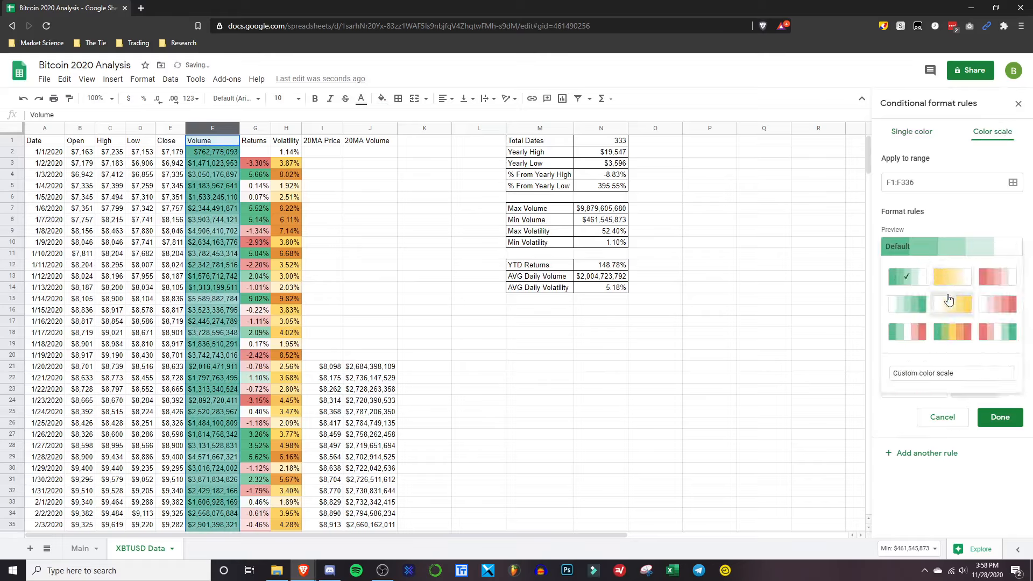
{"action": "left_click", "coordinate": [953, 299]}
Try the Percent type for the minpoint and midpoint of the Volume color scale
{"action": "left_click", "coordinate": [915, 290]}
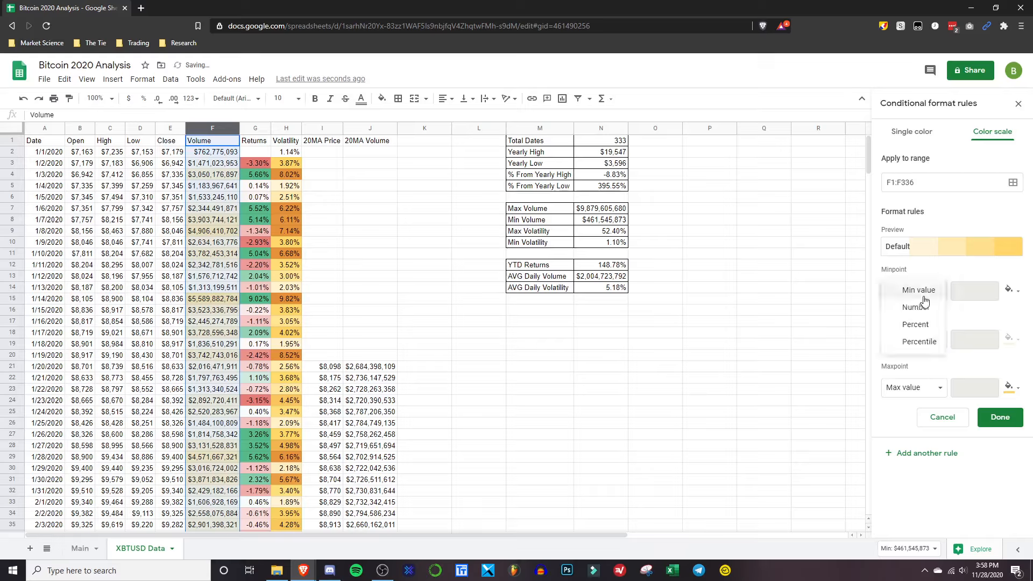
{"action": "left_click", "coordinate": [916, 333]}
{"action": "left_click", "coordinate": [918, 344]}
{"action": "left_click", "coordinate": [916, 382]}
{"action": "left_click", "coordinate": [923, 388]}
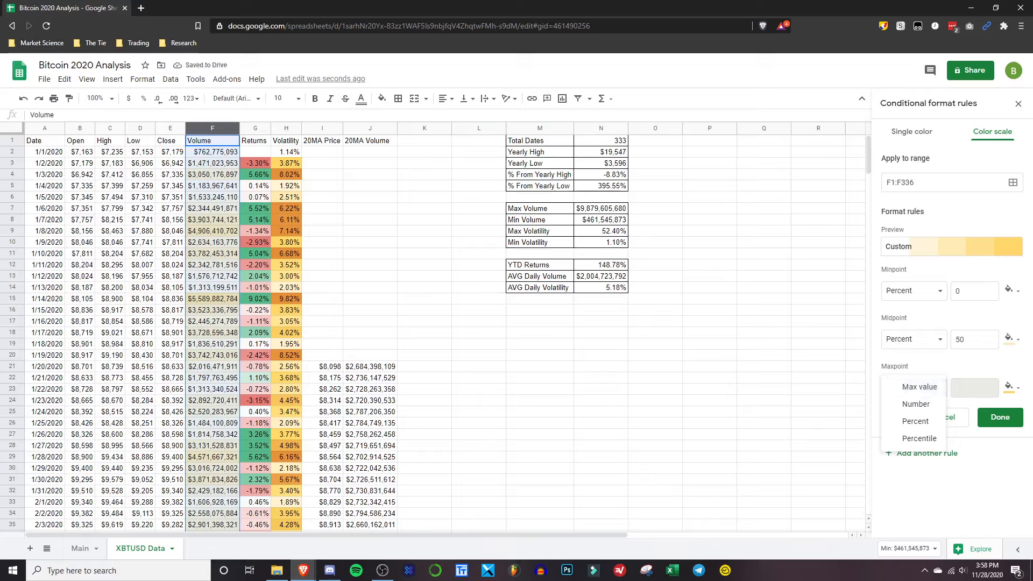
Set the minpoint, midpoint and maxpoint of the Volume color scale to the Number type
{"action": "left_click", "coordinate": [915, 291]}
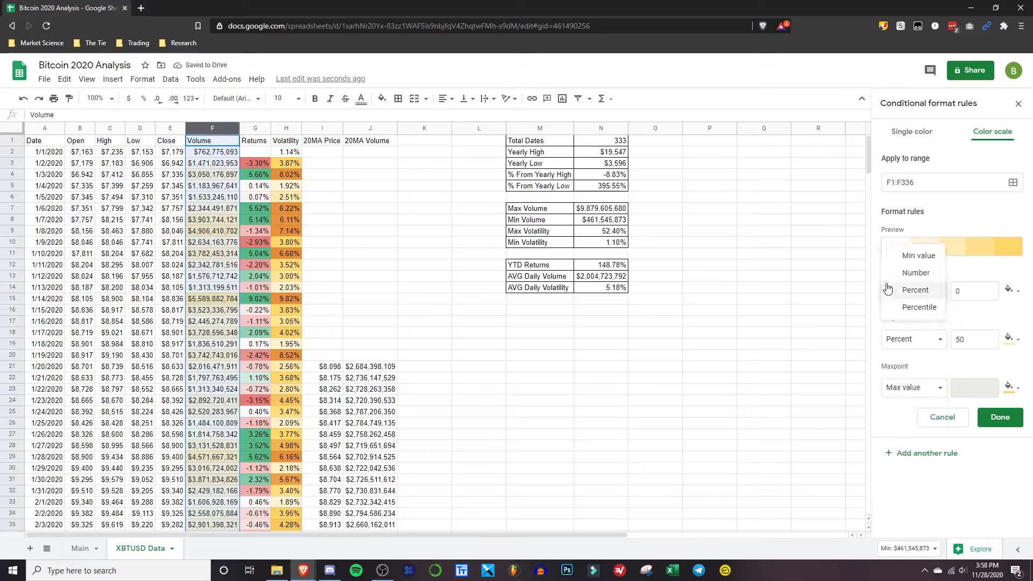
{"action": "left_click", "coordinate": [915, 275]}
{"action": "left_click", "coordinate": [915, 339]}
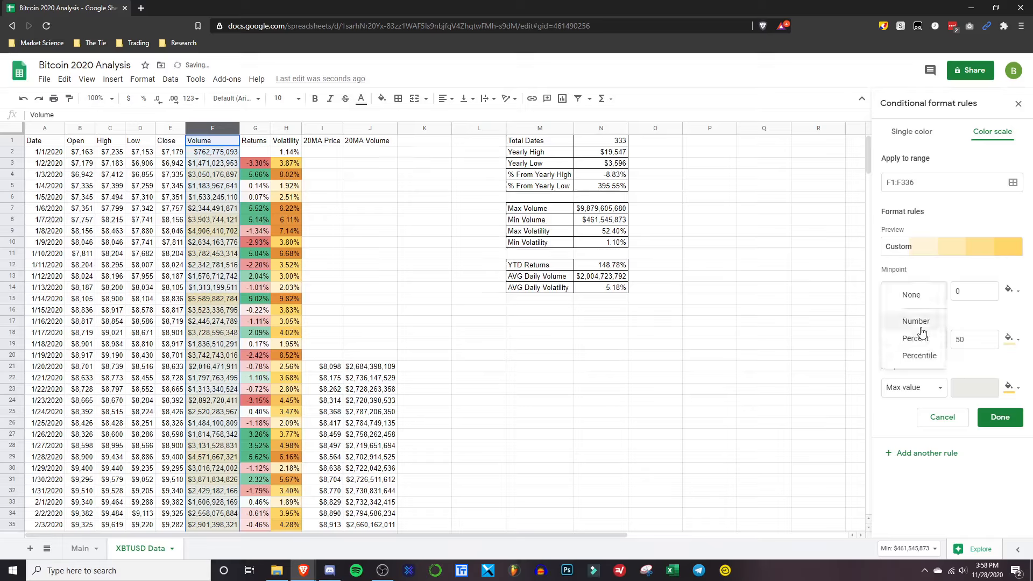
{"action": "left_click", "coordinate": [915, 322]}
{"action": "left_click", "coordinate": [926, 388]}
{"action": "left_click", "coordinate": [931, 412]}
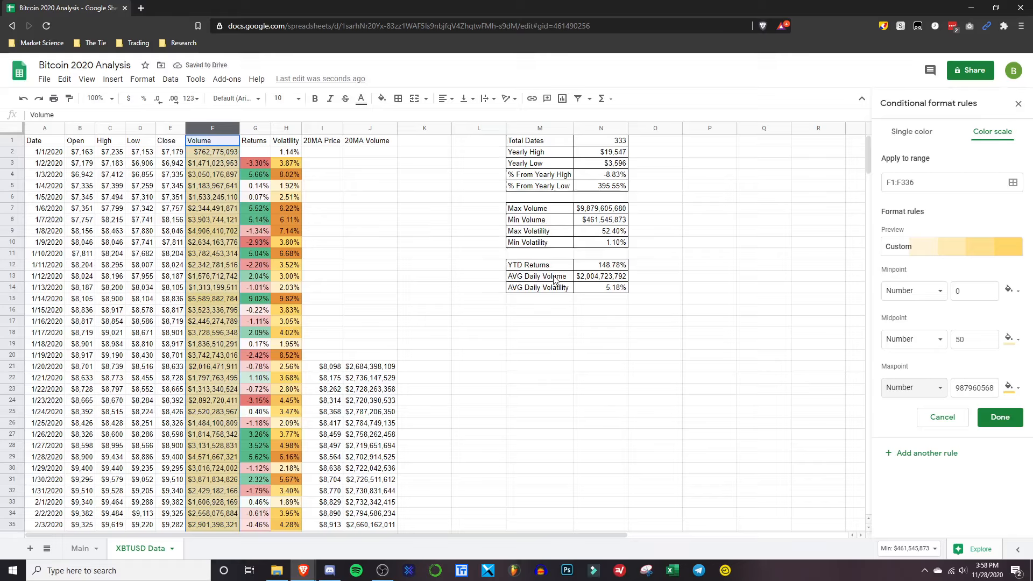
{"action": "left_click", "coordinate": [582, 278]}
{"action": "key", "text": "ctrl+c"}
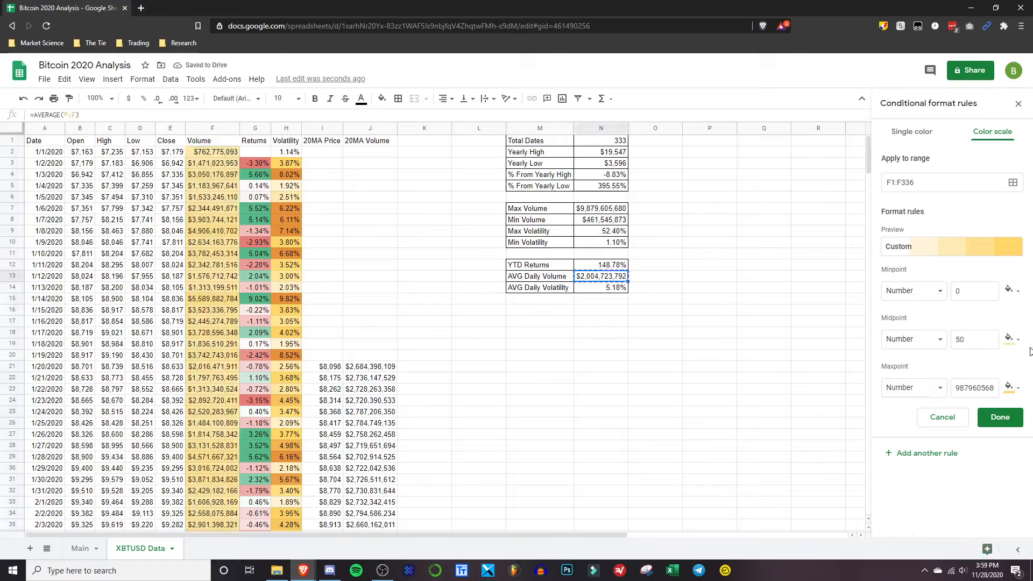
{"action": "double_click", "coordinate": [984, 340]}
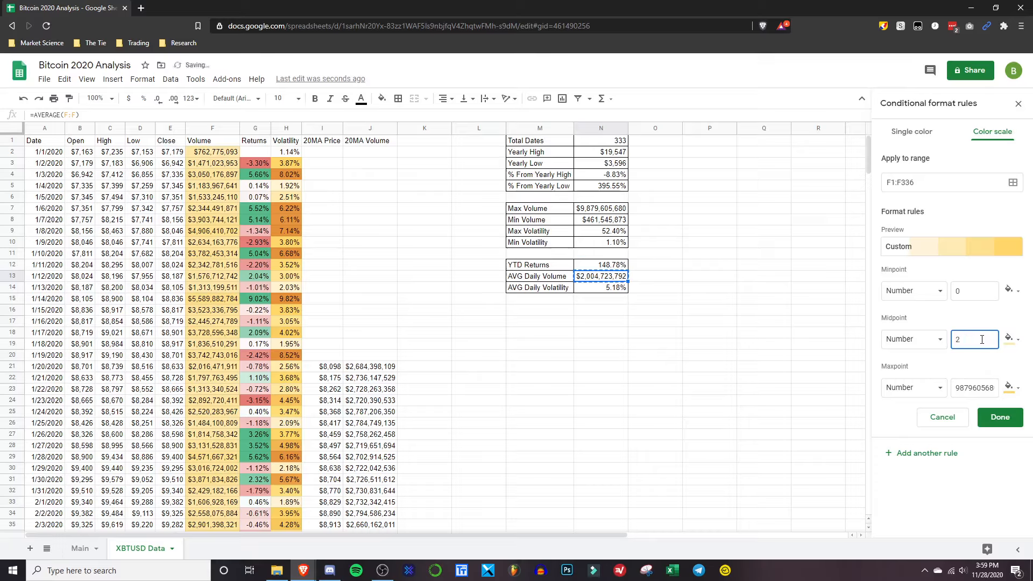
{"action": "type", "text": "2000000000"}
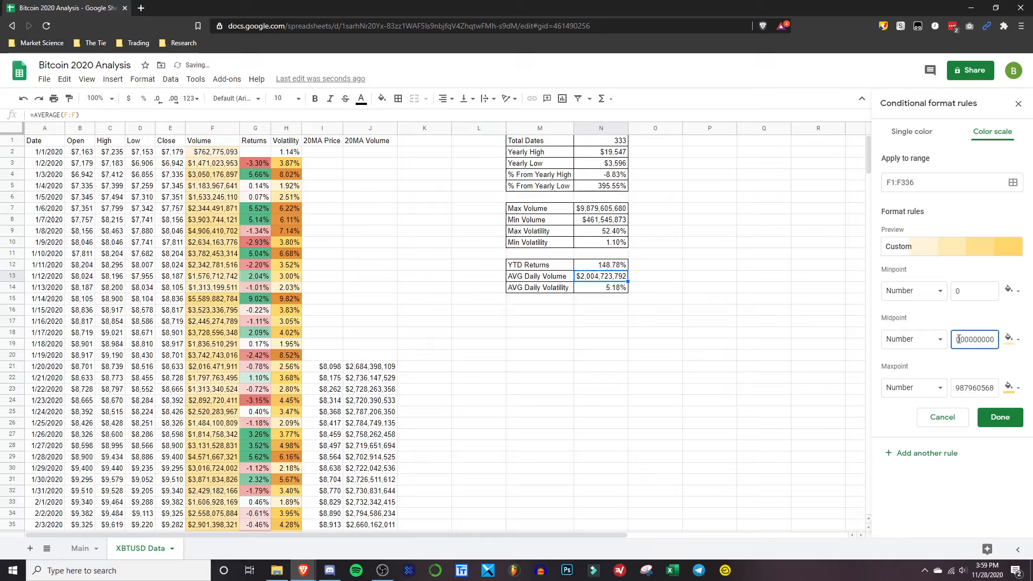
{"action": "double_click", "coordinate": [958, 339]}
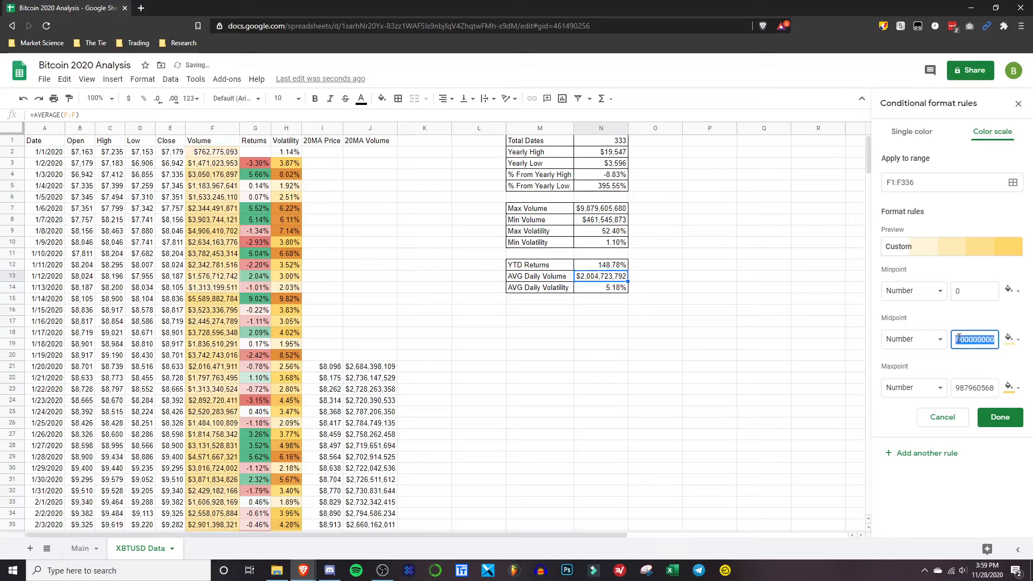
{"action": "double_click", "coordinate": [968, 393]}
{"action": "key", "text": "ctrl+v"}
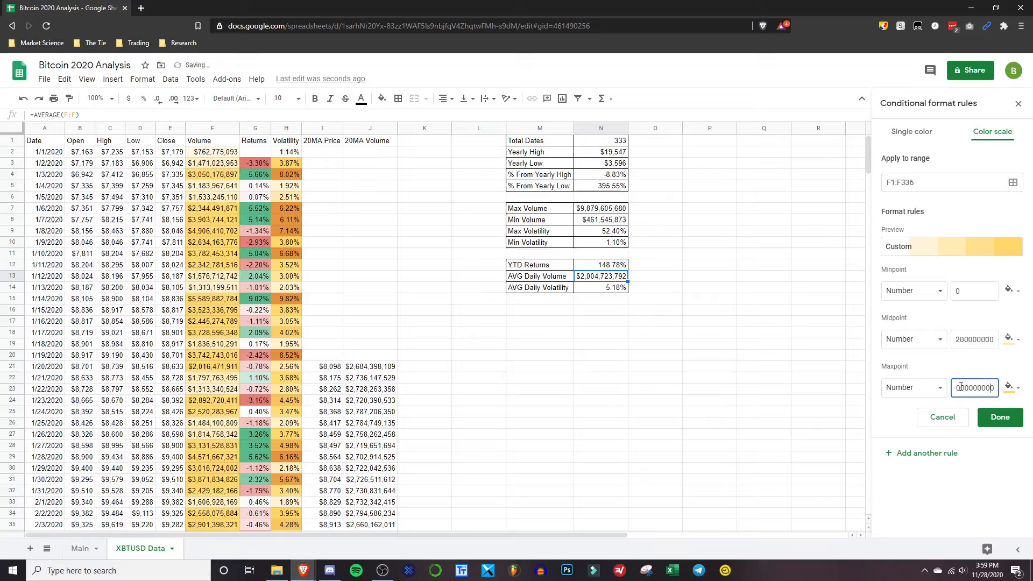
{"action": "key", "text": "Home"}
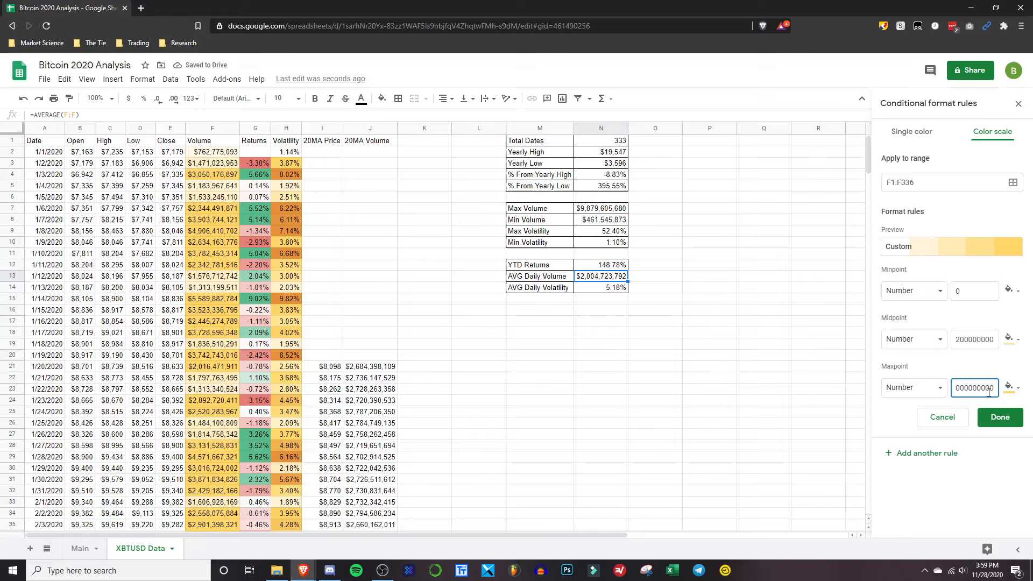
{"action": "key", "text": "BackSpace"}
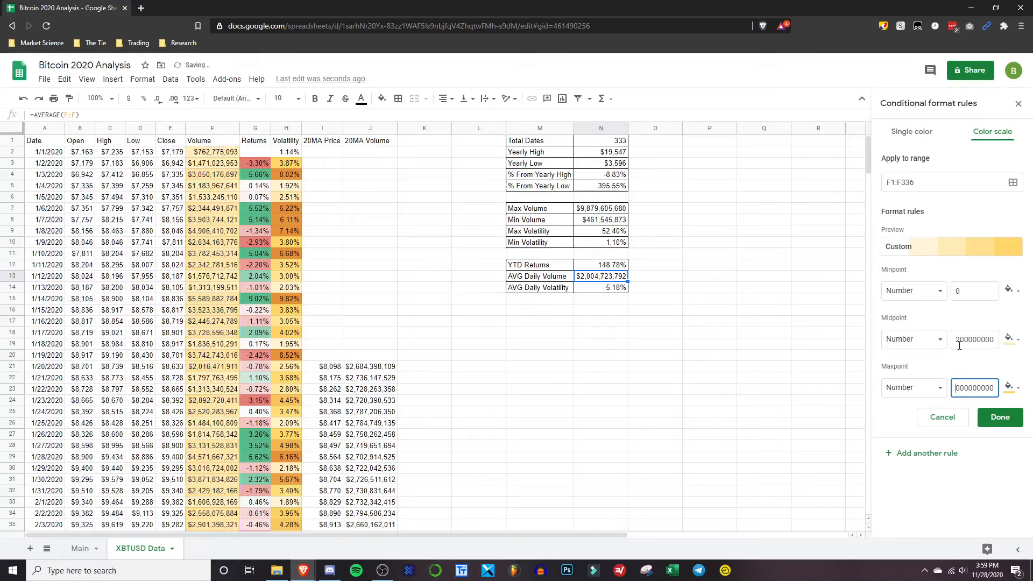
{"action": "type", "text": "4"}
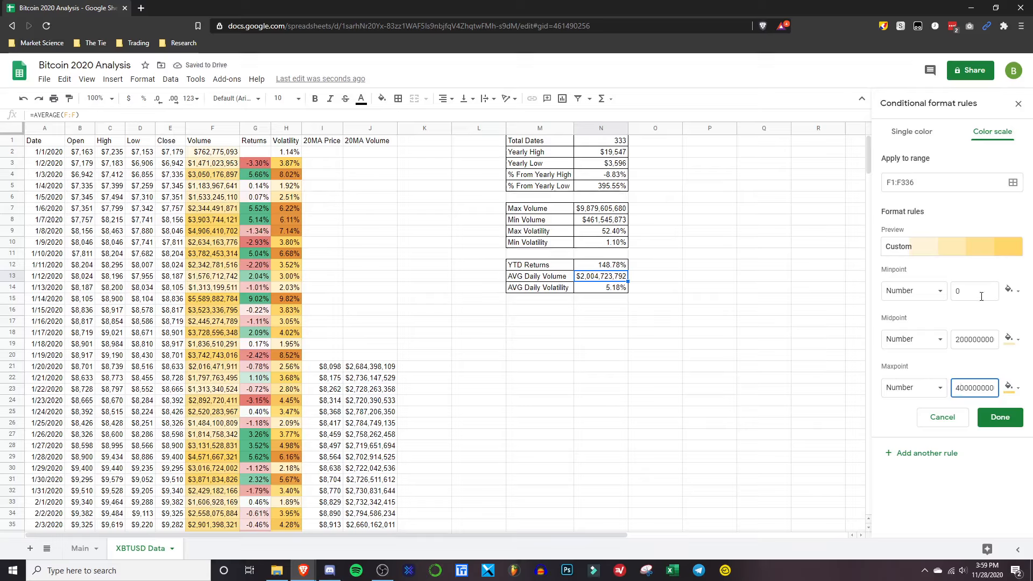
Change the maxpoint color of the Volume color scale to a dark cyan shade
{"action": "left_click", "coordinate": [1006, 390]}
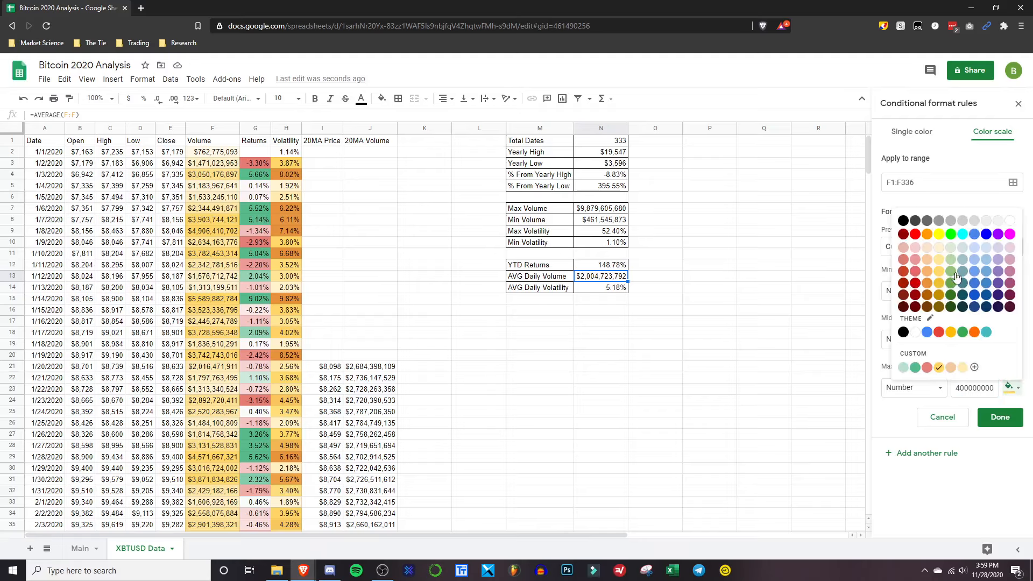
{"action": "left_click", "coordinate": [965, 295]}
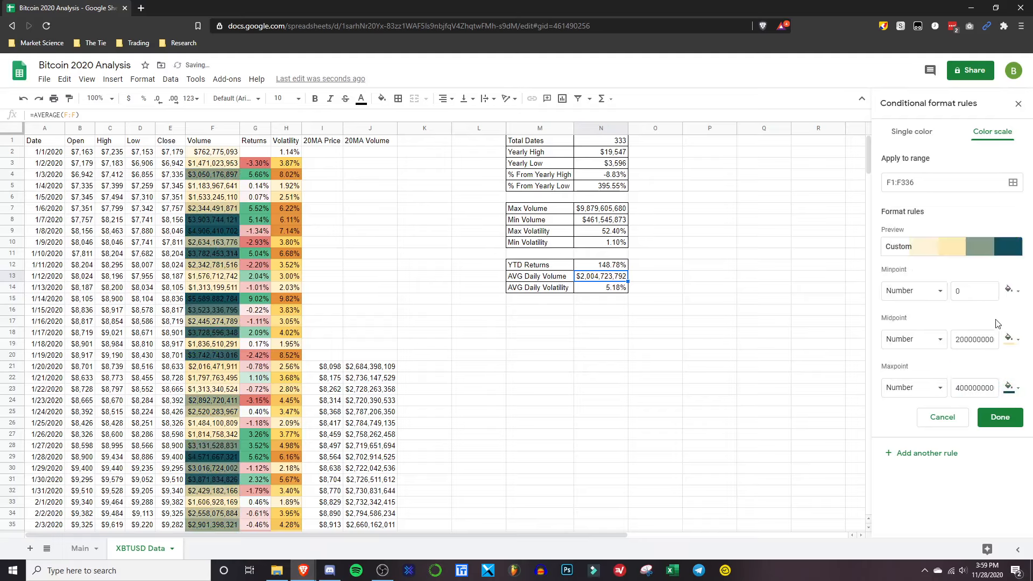
{"action": "left_click", "coordinate": [1010, 387]}
{"action": "left_click", "coordinate": [964, 290]}
Change the Volume color scale's midpoint color to a lighter cyan, save the rule and close the conditional formatting settings
{"action": "left_click", "coordinate": [1018, 341]}
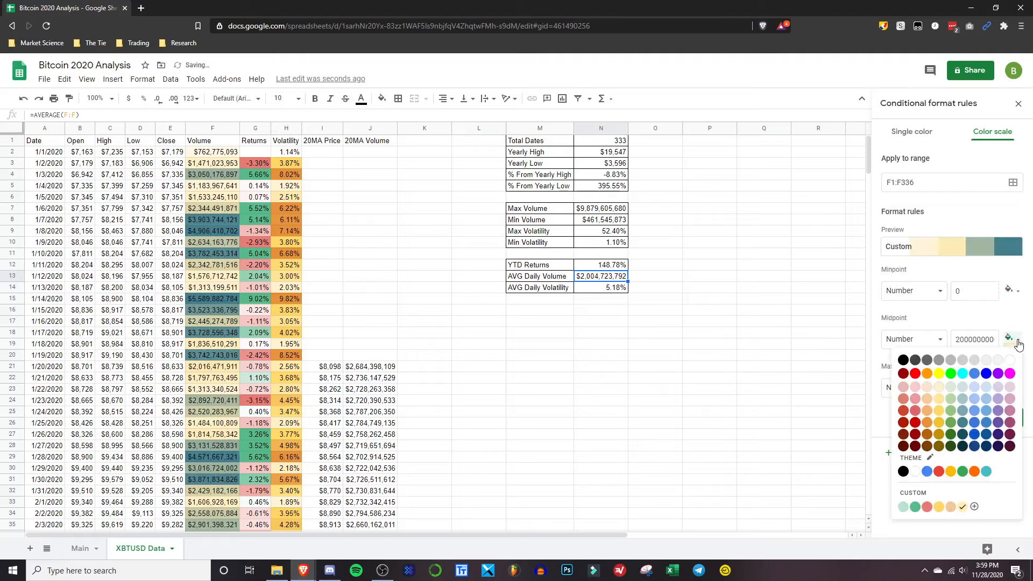
{"action": "left_click", "coordinate": [963, 417]}
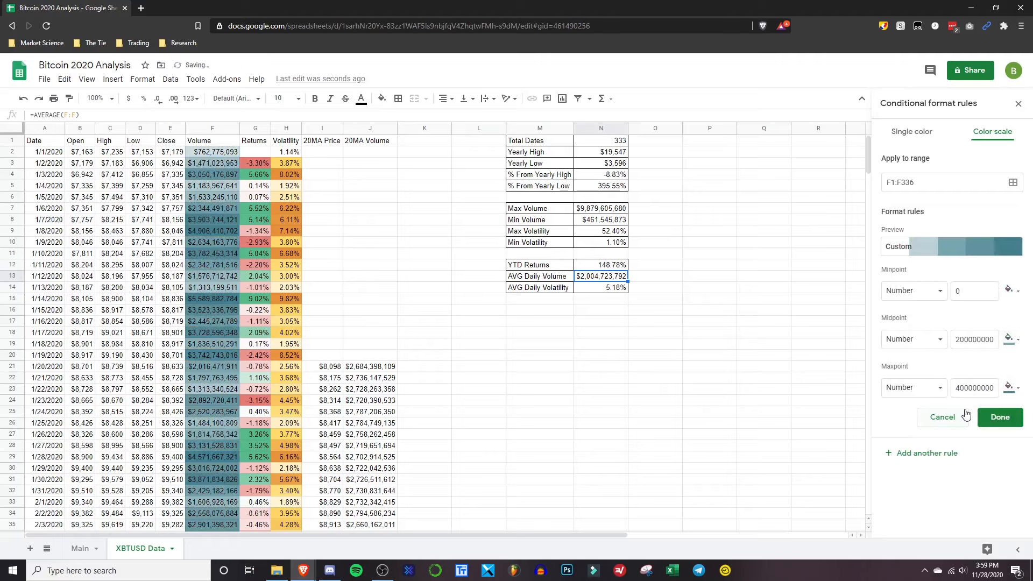
{"action": "left_click", "coordinate": [995, 417]}
{"action": "left_click", "coordinate": [760, 412]}
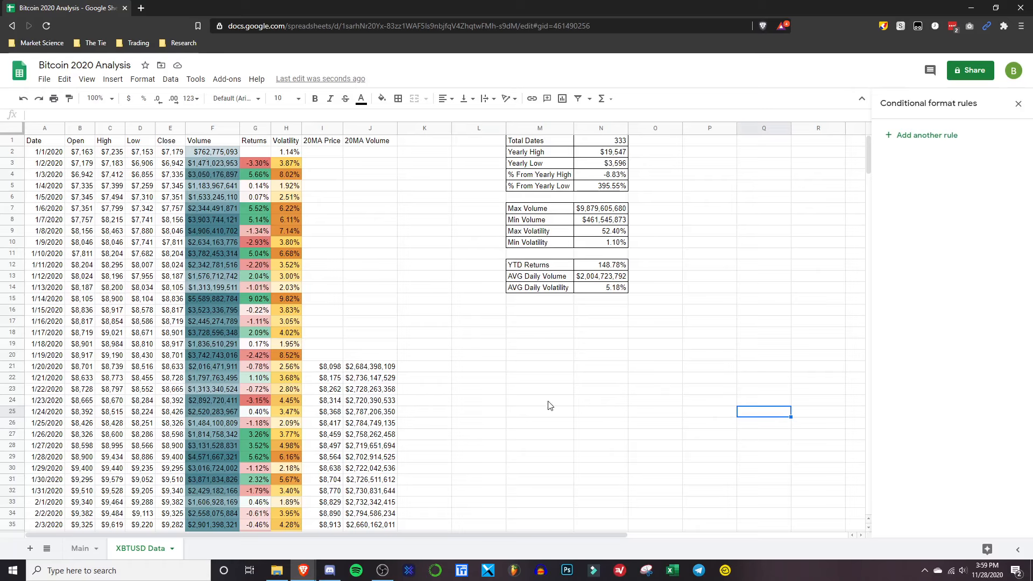
{"action": "scroll", "coordinate": [210, 185], "scroll_direction": "down", "scroll_amount": 2}
{"action": "scroll", "coordinate": [211, 202], "scroll_direction": "up", "scroll_amount": 2}
{"action": "left_click", "coordinate": [1019, 104]}
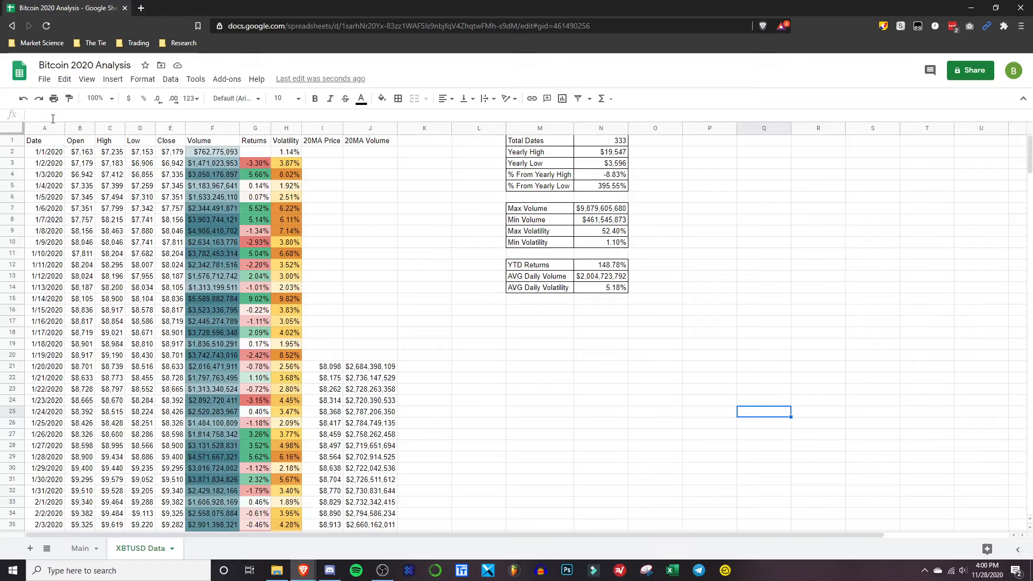
Insert a chart from the Date, Close and Volume columns (A, E and F)
{"action": "left_click", "coordinate": [36, 128]}
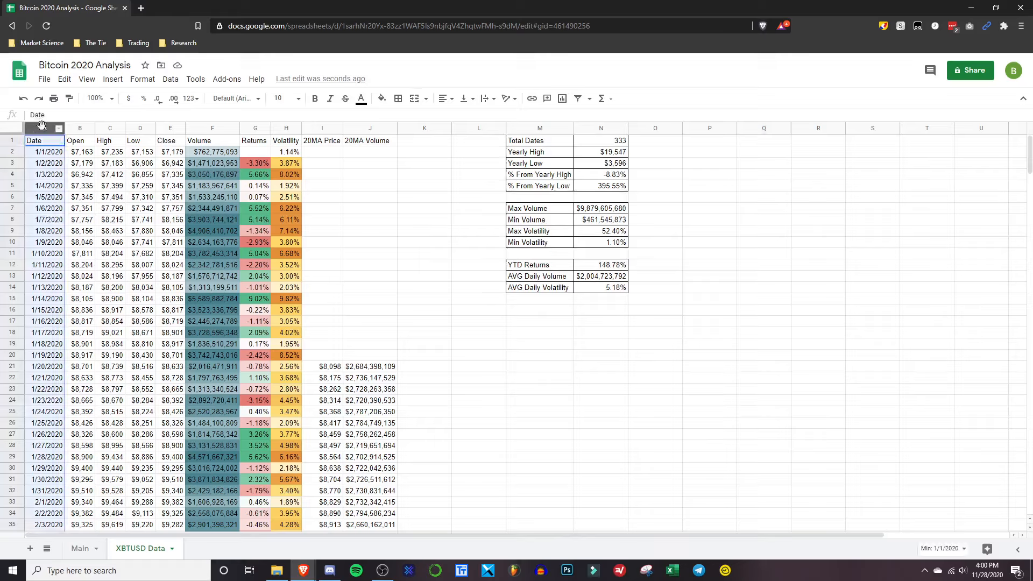
{"action": "left_click", "coordinate": [164, 128], "text": "ctrl"}
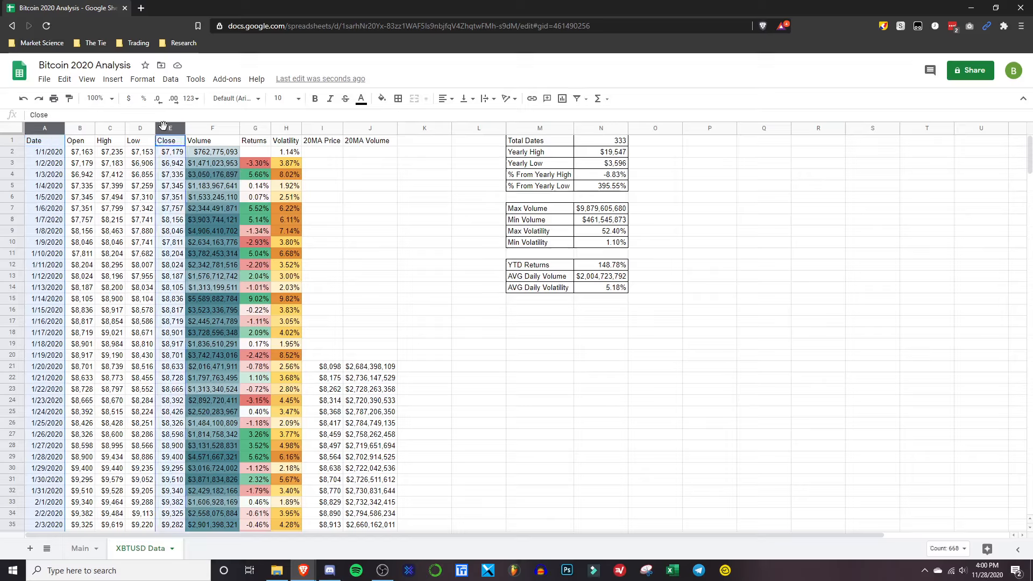
{"action": "left_click", "coordinate": [220, 131], "text": "ctrl"}
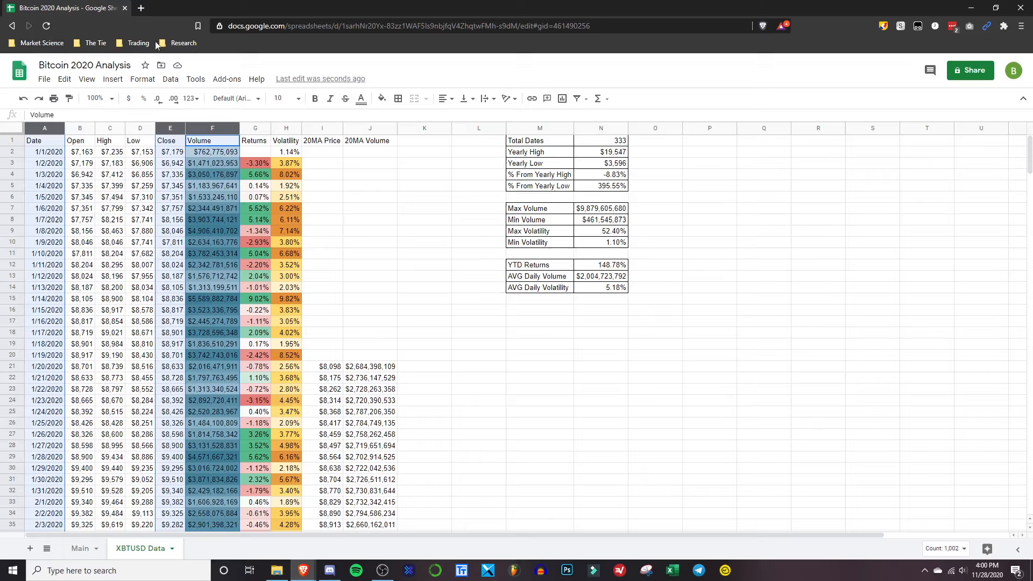
{"action": "left_click", "coordinate": [112, 79]}
{"action": "left_click", "coordinate": [128, 142]}
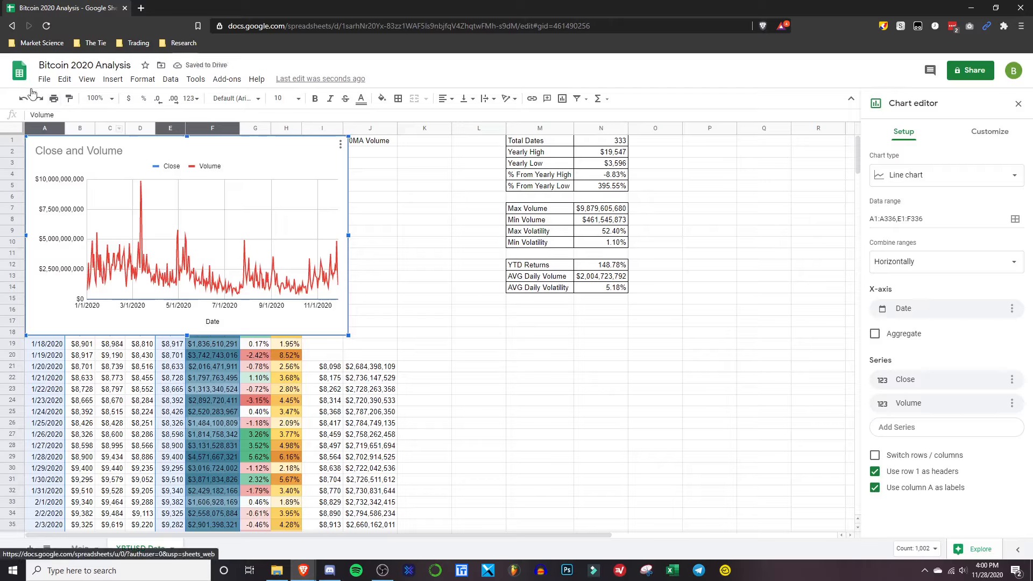
Enlarge the Close and Volume chart to reach about column O and row 34, and change its type to Combo chart
{"action": "left_click_drag", "start_coordinate": [347, 337], "coordinate": [650, 527]}
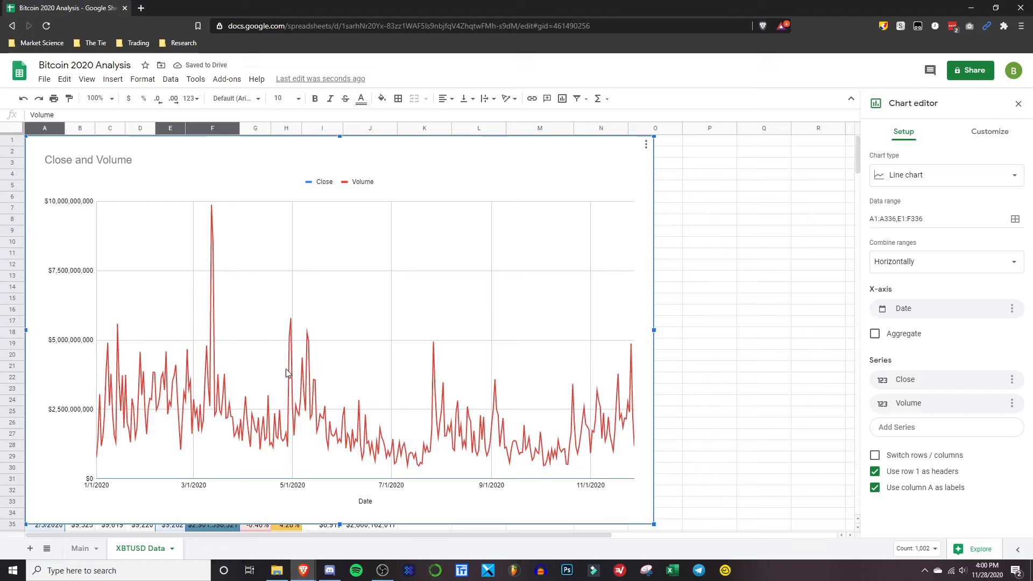
{"action": "left_click", "coordinate": [942, 172]}
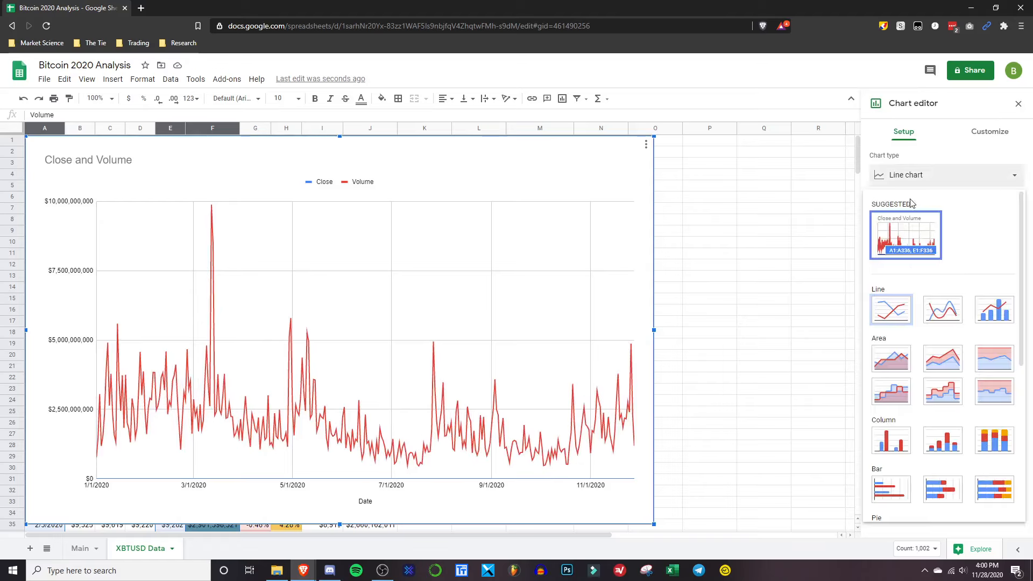
{"action": "left_click", "coordinate": [995, 311]}
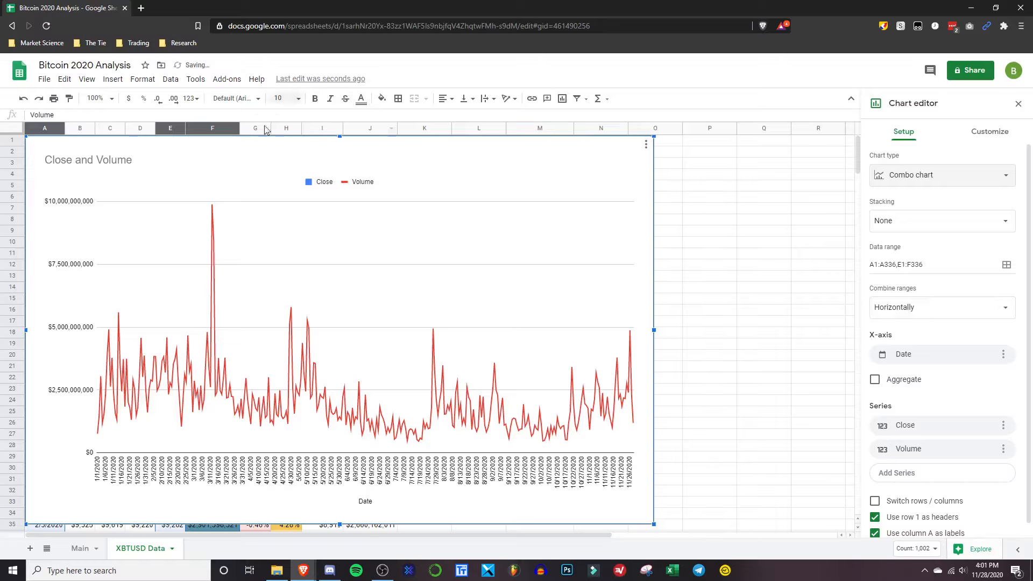
Plot the Volume series of the combo chart as a line on the right axis
{"action": "left_click", "coordinate": [988, 133]}
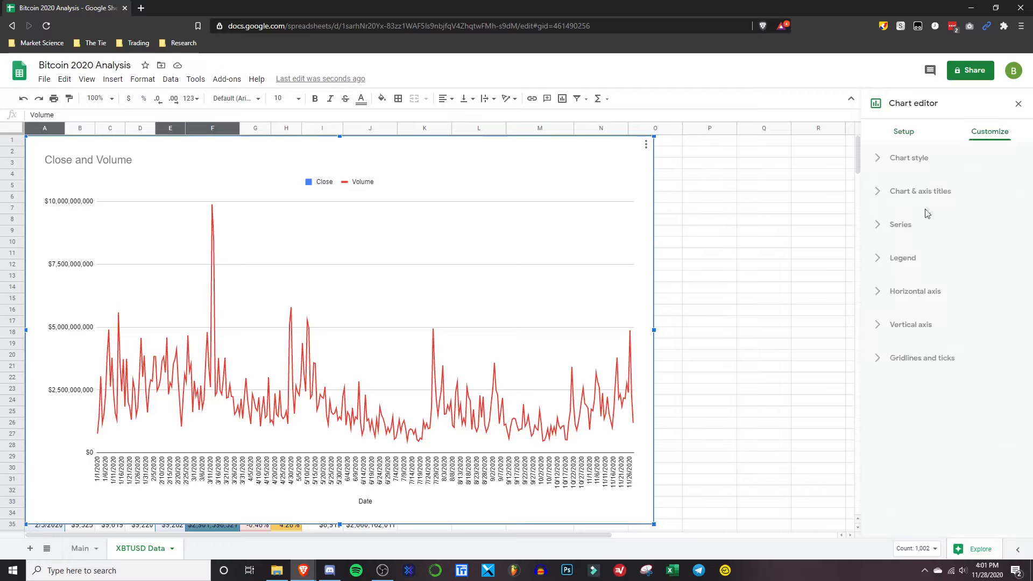
{"action": "left_click", "coordinate": [917, 225]}
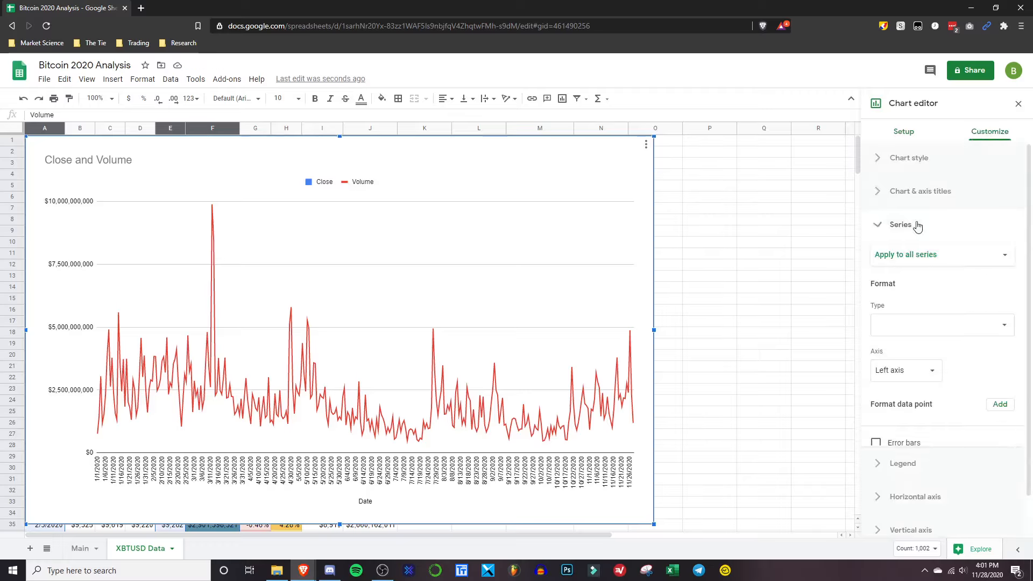
{"action": "left_click", "coordinate": [894, 256]}
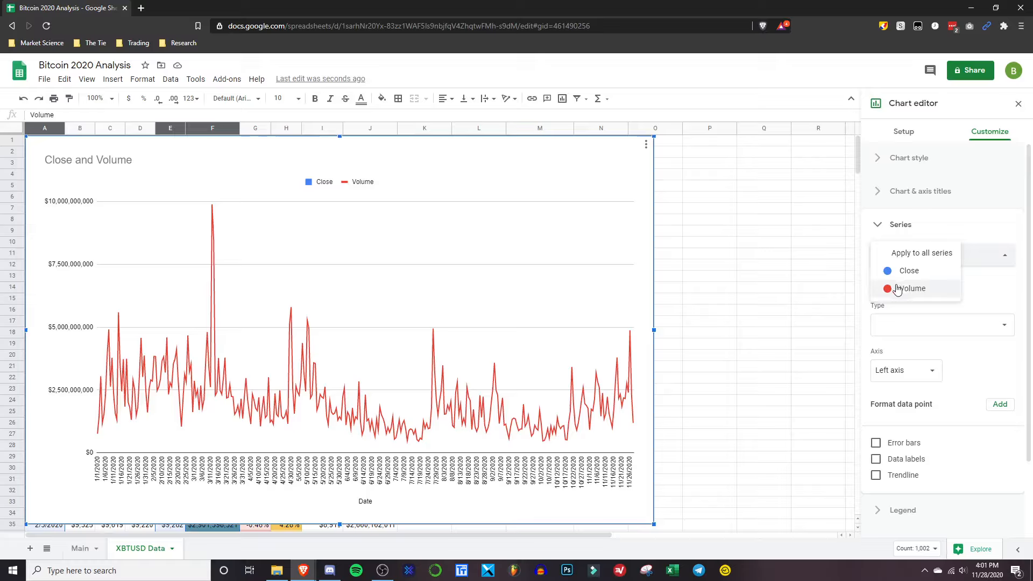
{"action": "left_click", "coordinate": [897, 289]}
{"action": "left_click", "coordinate": [893, 324]}
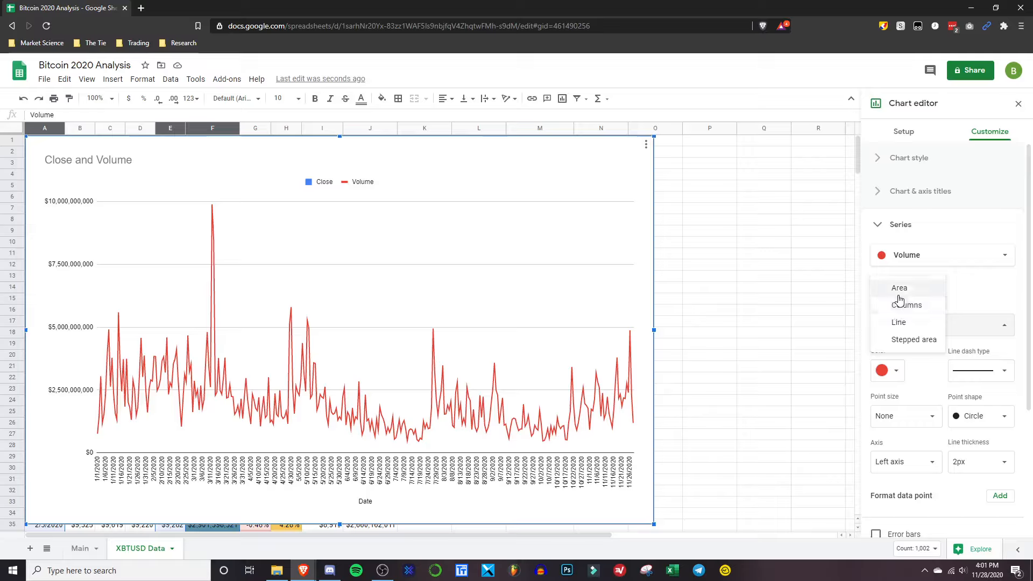
{"action": "left_click", "coordinate": [899, 322]}
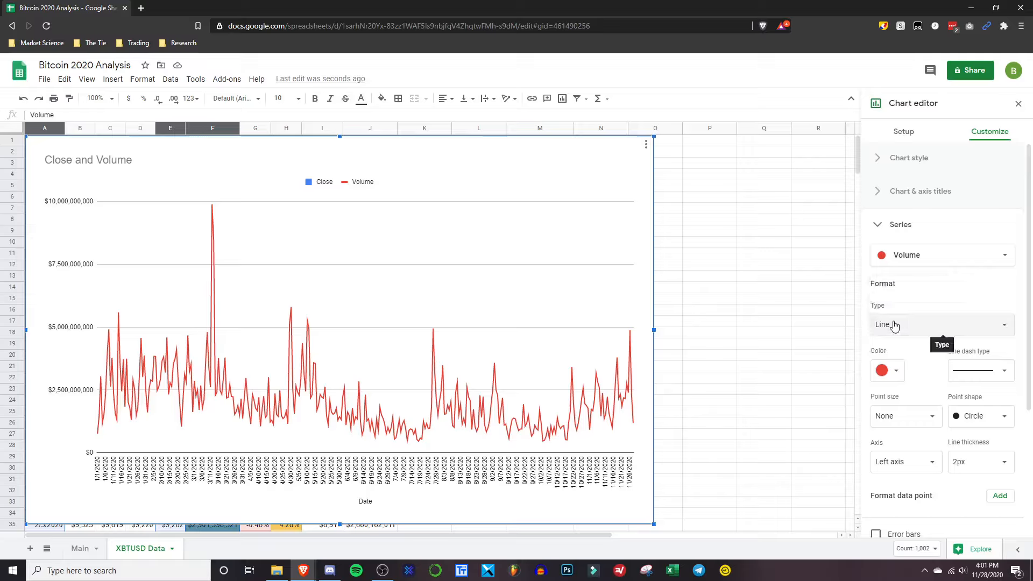
{"action": "left_click", "coordinate": [916, 464]}
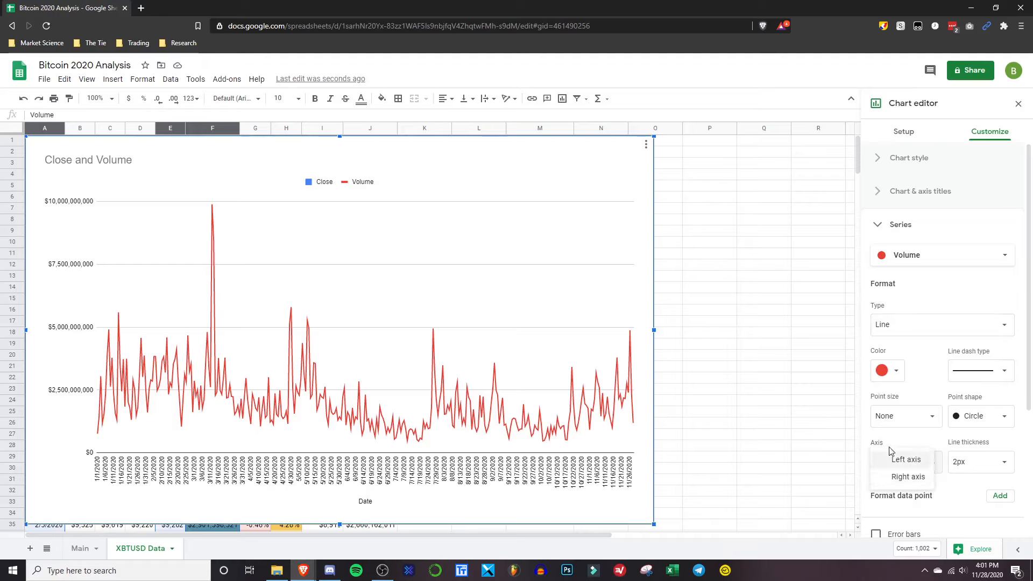
{"action": "left_click", "coordinate": [907, 477]}
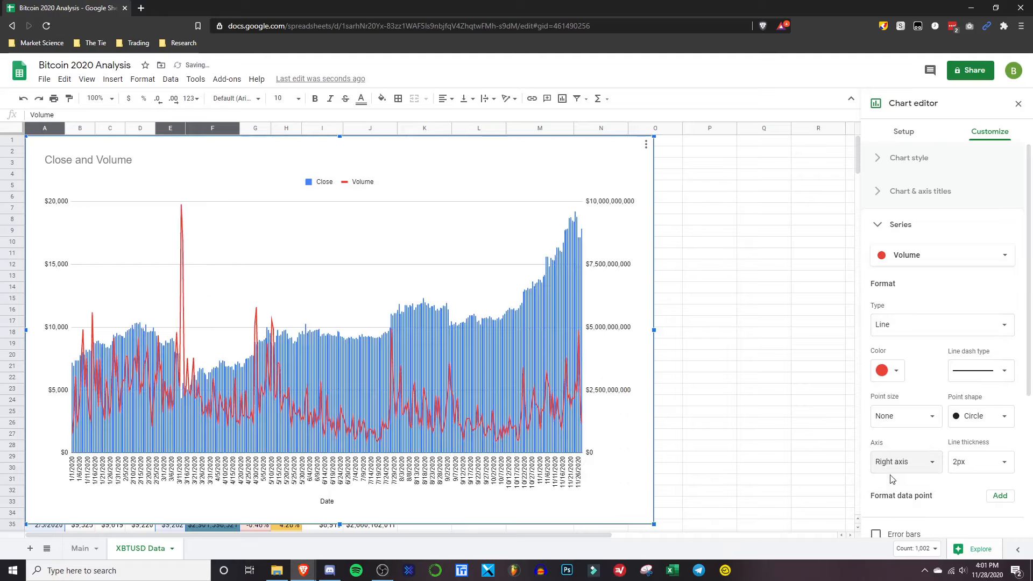
Change the Close series type to Line and the Volume series type to Columns
{"action": "left_click", "coordinate": [909, 258]}
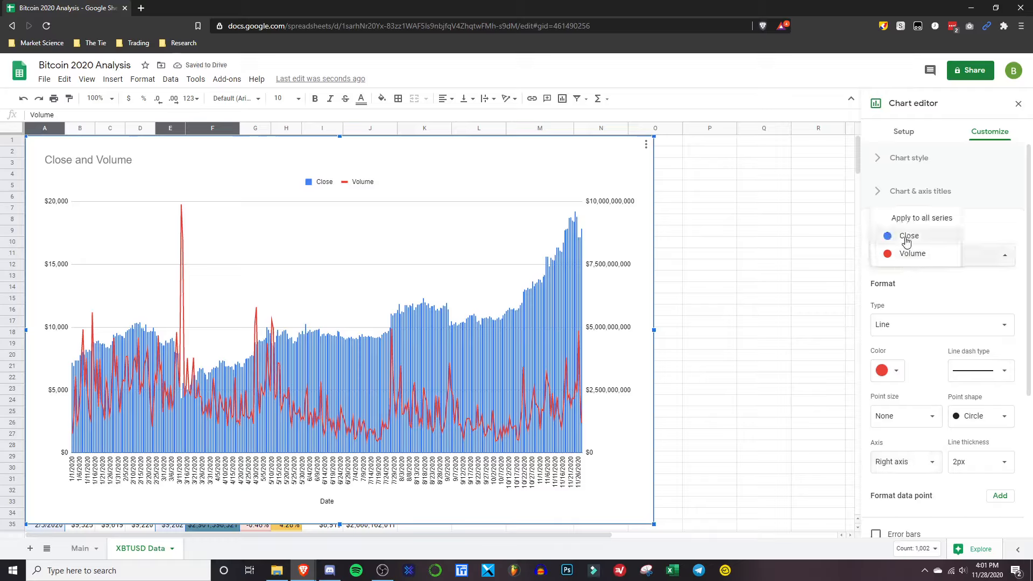
{"action": "left_click", "coordinate": [906, 233]}
{"action": "left_click", "coordinate": [901, 322]}
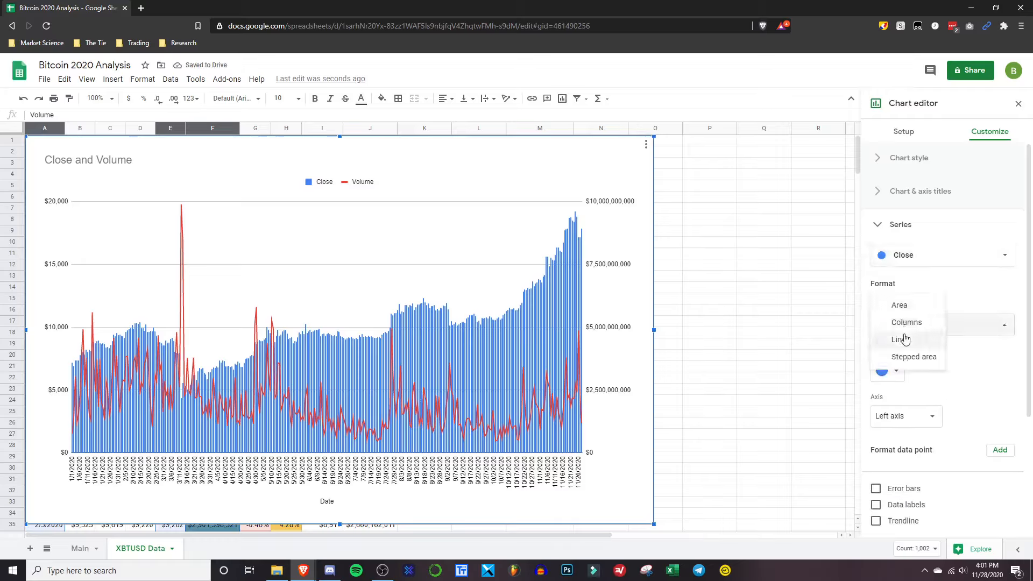
{"action": "left_click", "coordinate": [904, 339]}
{"action": "left_click", "coordinate": [906, 256]}
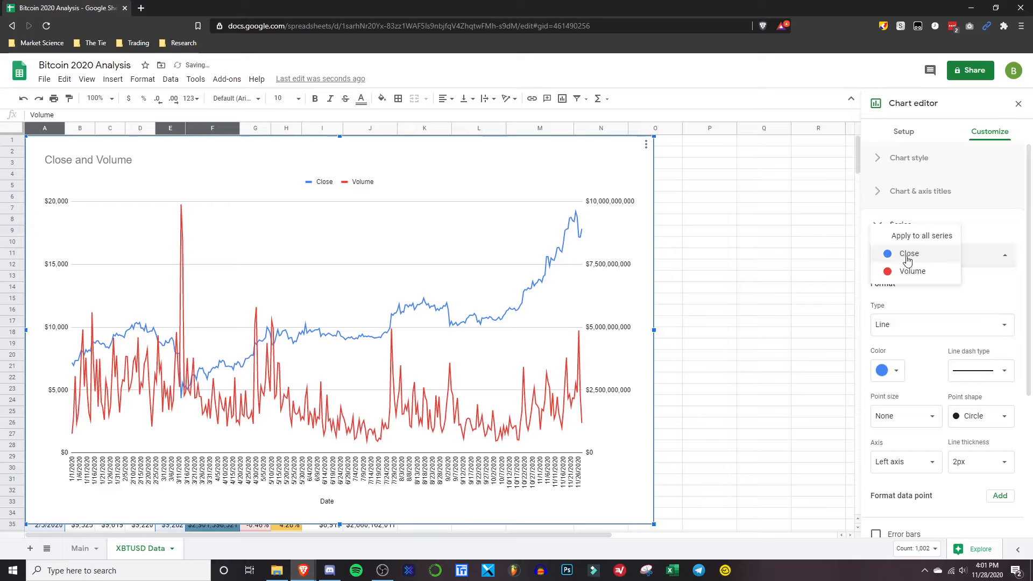
{"action": "left_click", "coordinate": [920, 272]}
{"action": "left_click", "coordinate": [904, 331]}
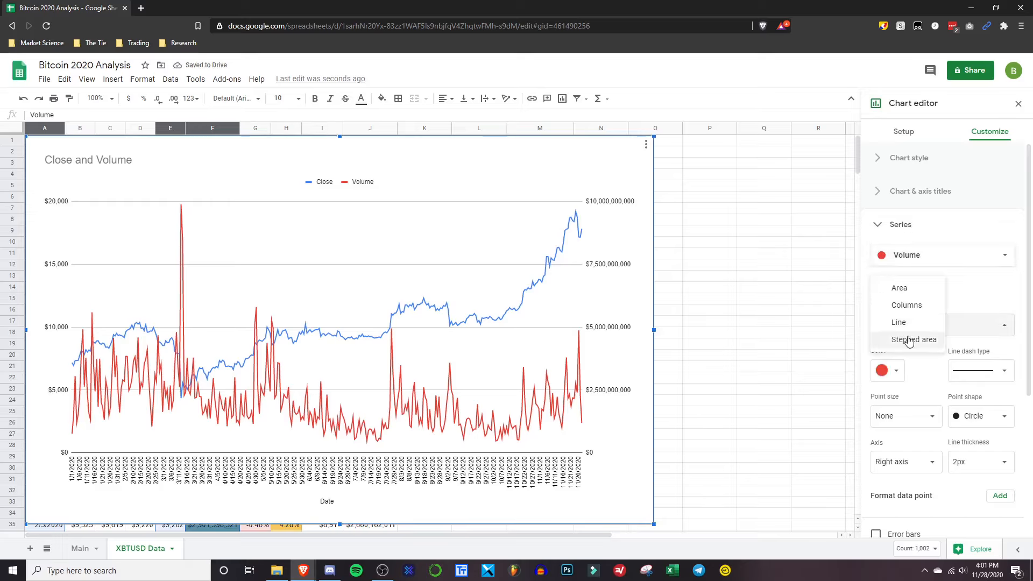
{"action": "left_click", "coordinate": [909, 304]}
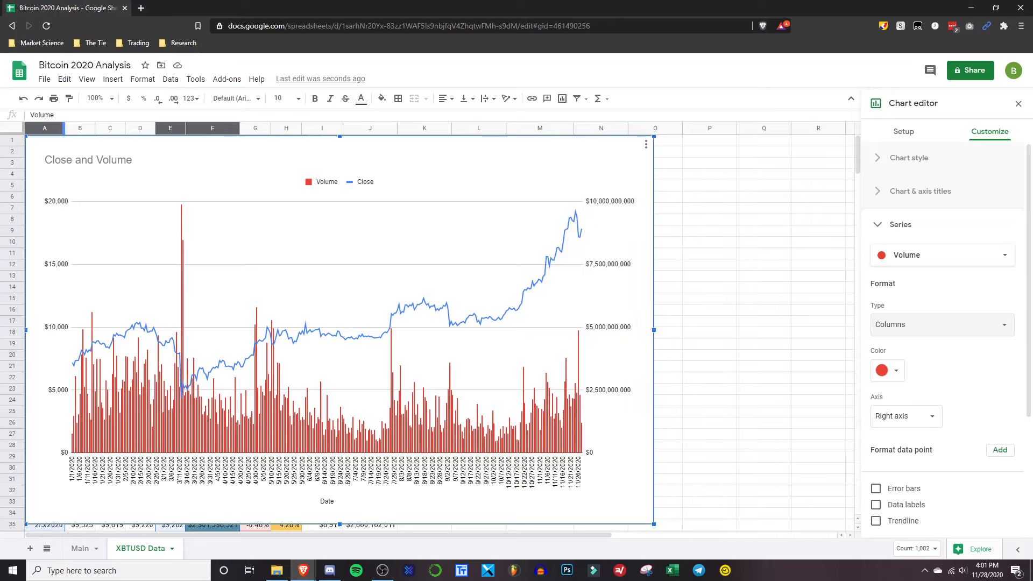
Enlarge the chart slightly to cover about row 35 and set its title to "Bitcoin Price vs. Volume"
{"action": "left_click_drag", "start_coordinate": [656, 528], "coordinate": [668, 534]}
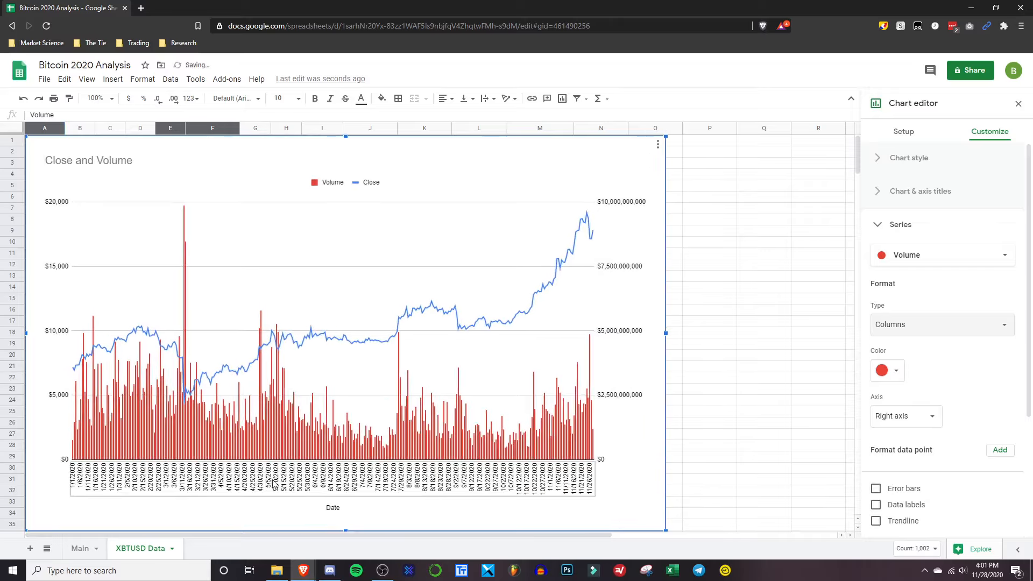
{"action": "double_click", "coordinate": [82, 161]}
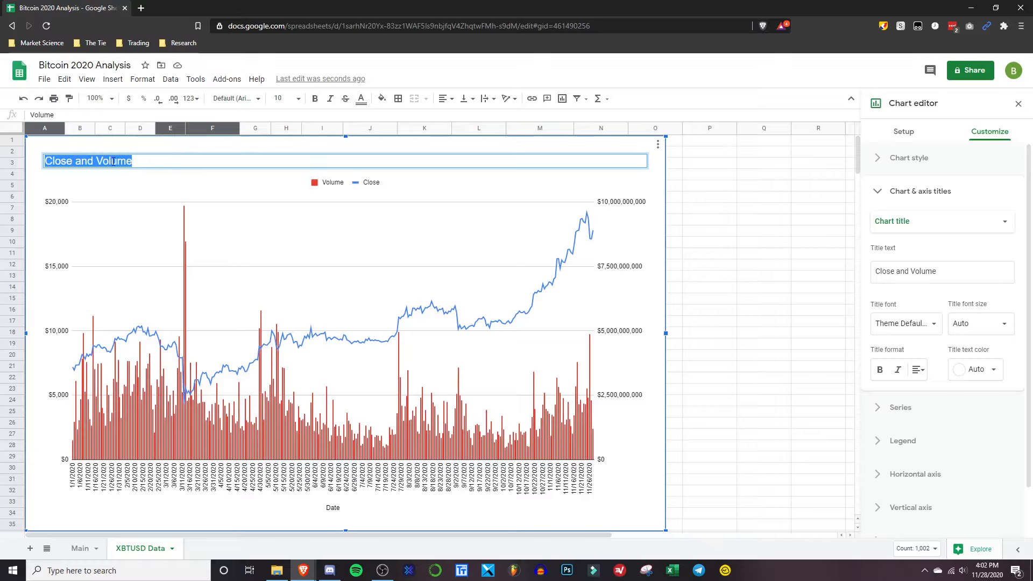
{"action": "type", "text": "Bitcoin Price vs."}
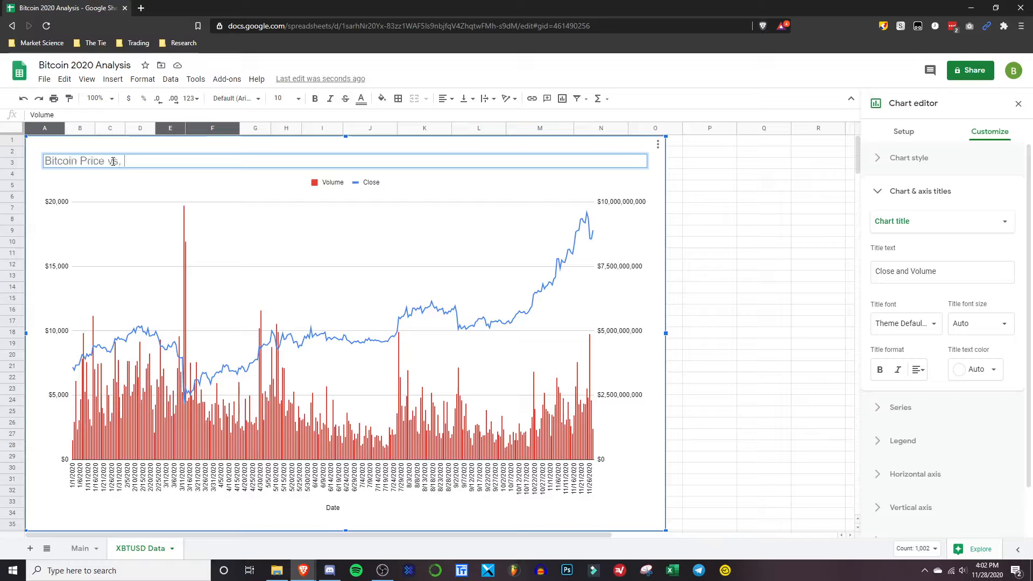
{"action": "type", "text": " Volume"}
{"action": "left_click", "coordinate": [730, 300]}
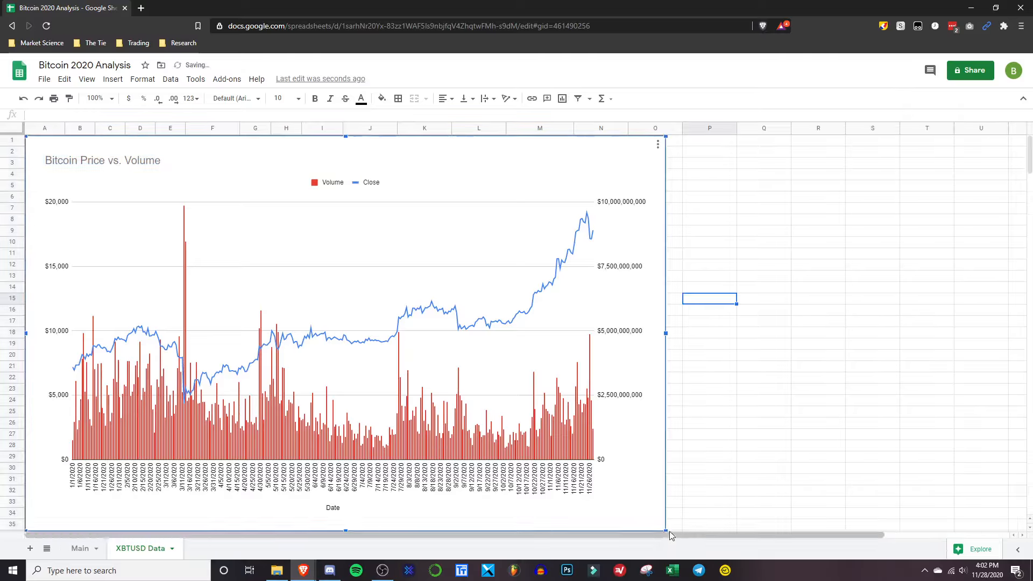
{"action": "left_click_drag", "start_coordinate": [666, 531], "coordinate": [662, 529]}
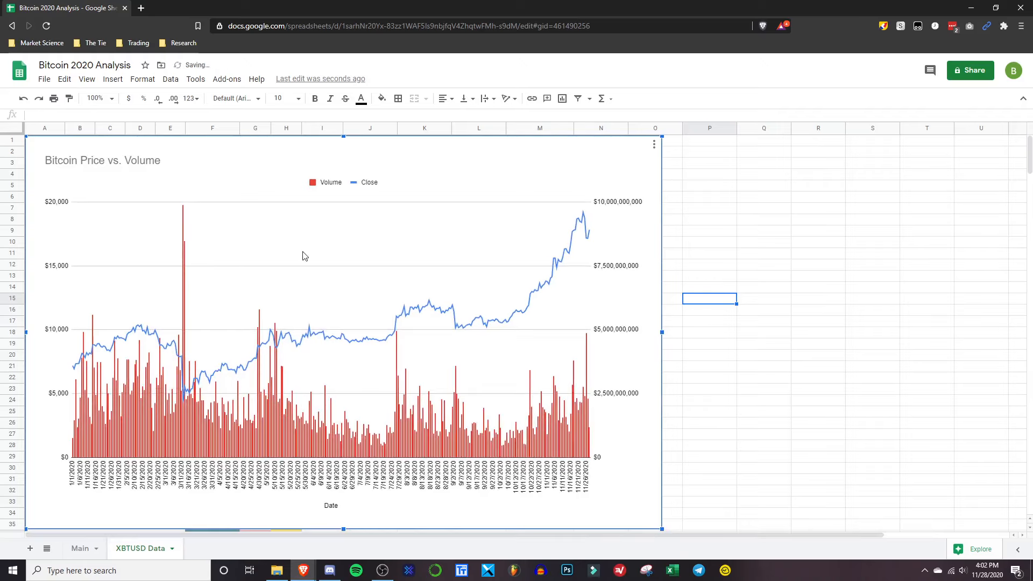
Set the chart style font to Roboto and turn on Smooth for the line
{"action": "double_click", "coordinate": [139, 163]}
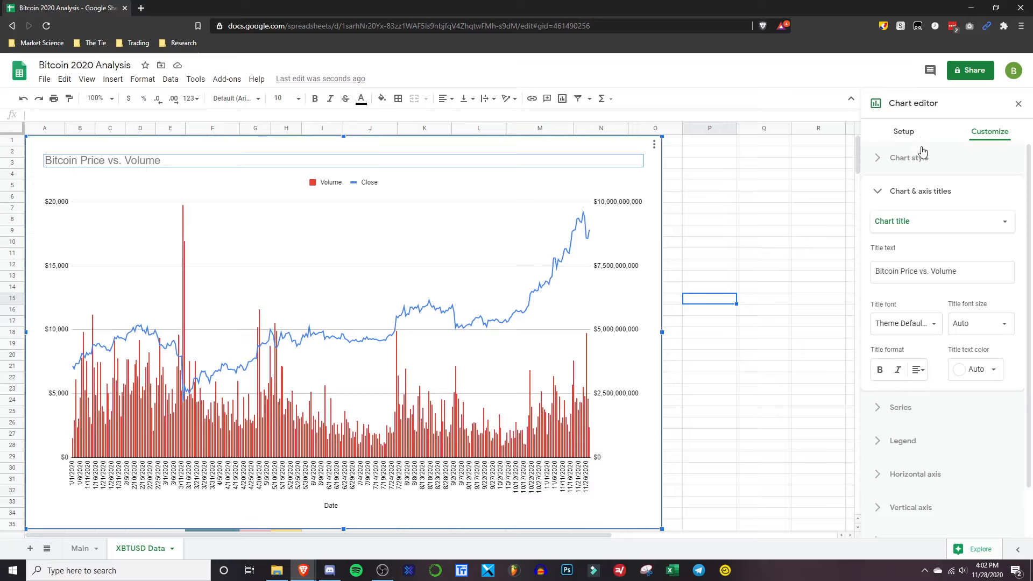
{"action": "left_click", "coordinate": [905, 158]}
{"action": "left_click", "coordinate": [987, 201]}
{"action": "left_click", "coordinate": [981, 411]}
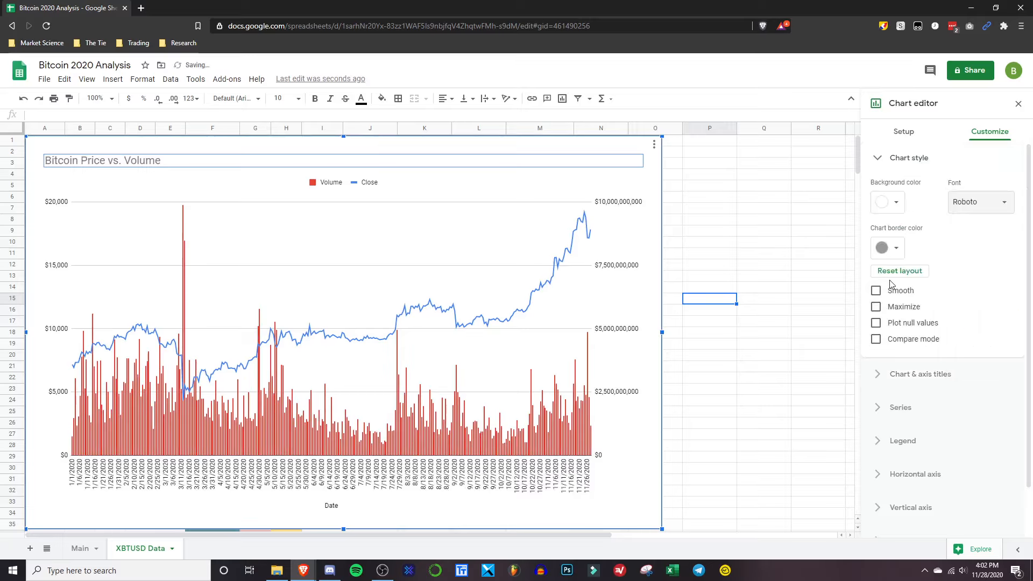
{"action": "left_click", "coordinate": [877, 291]}
Format the chart title as bold, centered, size 30 and theme red
{"action": "left_click", "coordinate": [922, 384]}
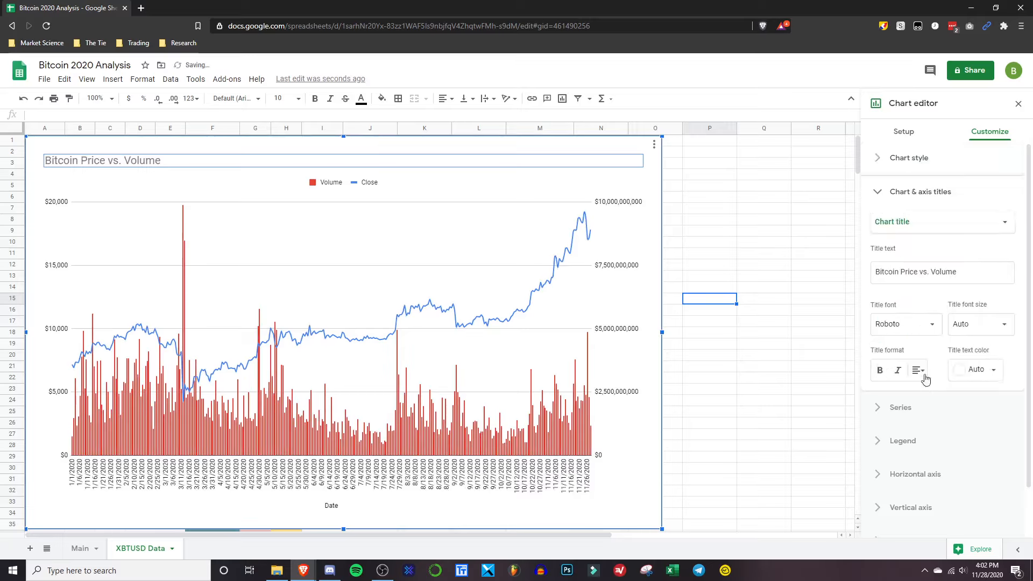
{"action": "left_click", "coordinate": [880, 370]}
{"action": "left_click", "coordinate": [919, 371]}
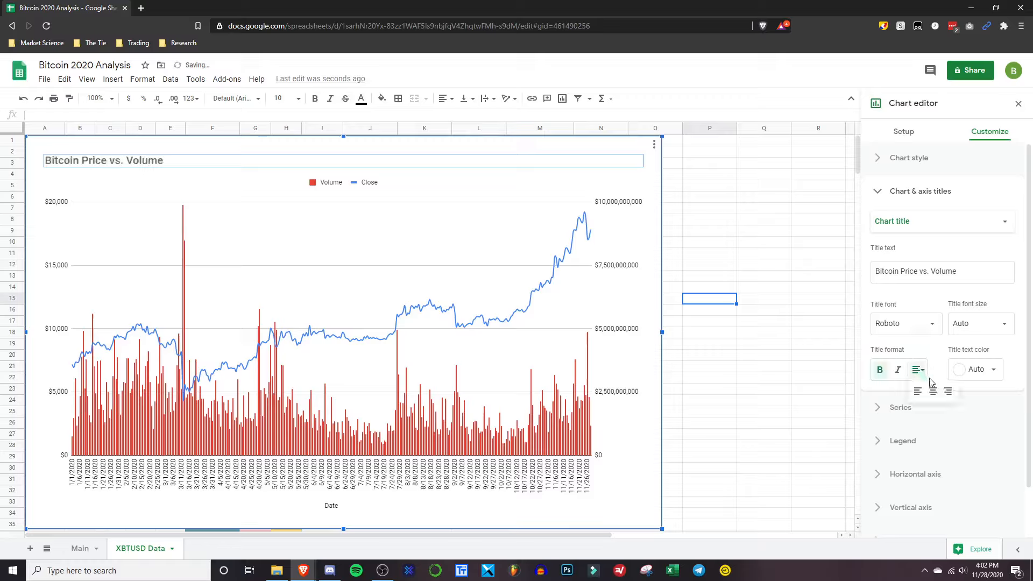
{"action": "left_click", "coordinate": [928, 389]}
{"action": "left_click", "coordinate": [975, 324]}
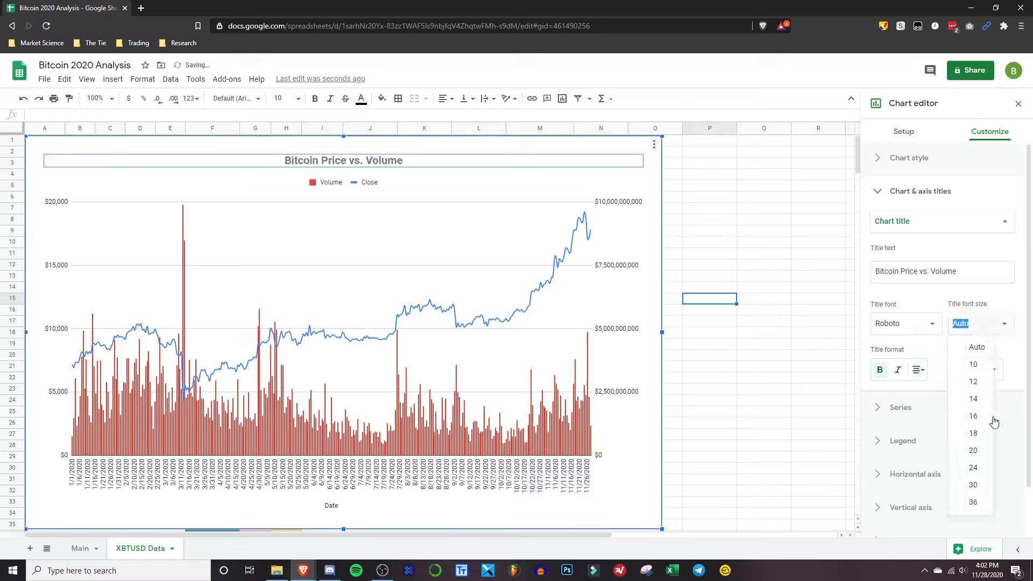
{"action": "left_click", "coordinate": [978, 484]}
{"action": "left_click", "coordinate": [976, 369]}
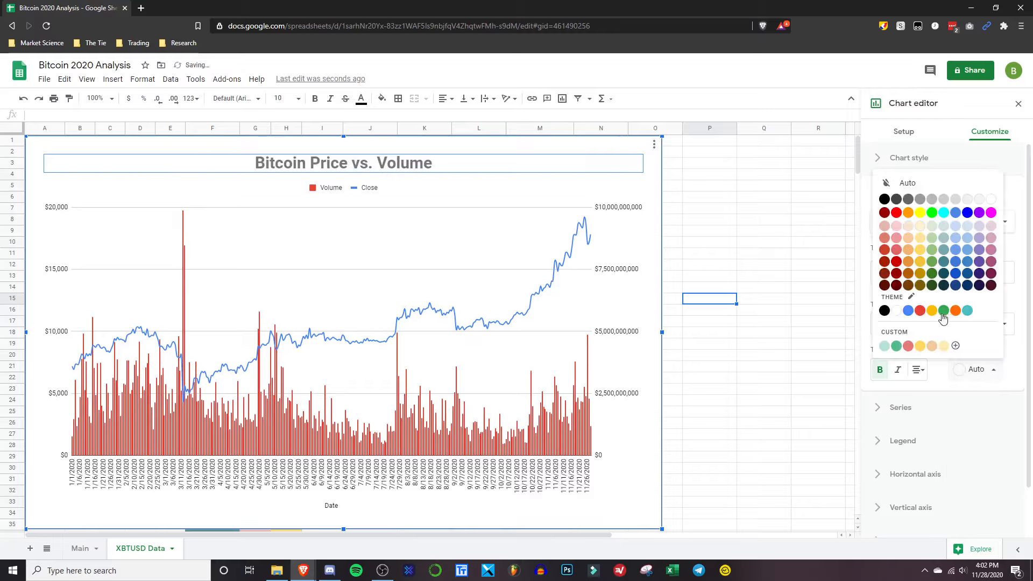
{"action": "left_click", "coordinate": [920, 311]}
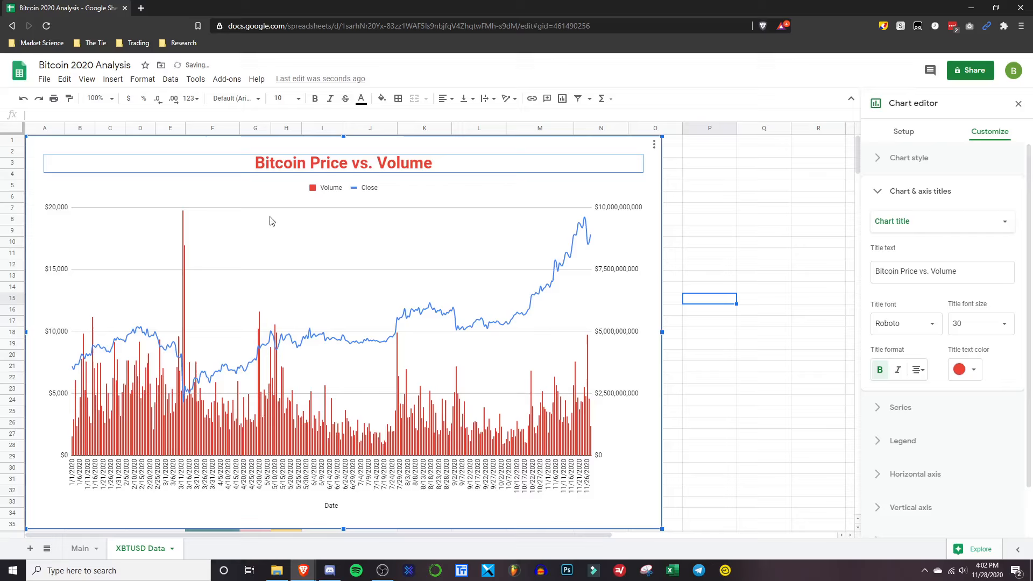
Make the labels of both the left and right vertical axes bold and black
{"action": "left_click", "coordinate": [59, 325]}
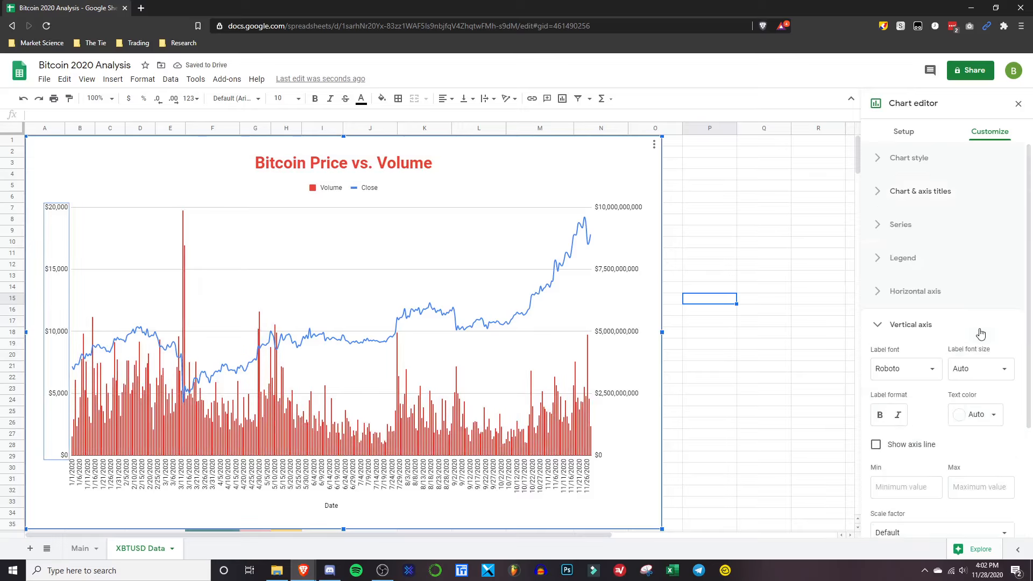
{"action": "left_click", "coordinate": [880, 414]}
{"action": "left_click", "coordinate": [950, 416]}
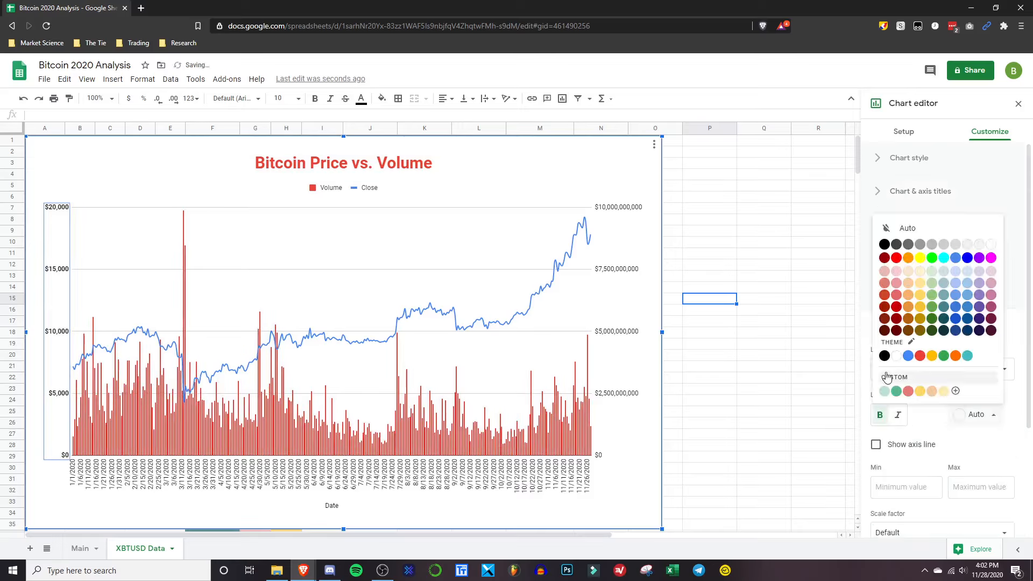
{"action": "left_click", "coordinate": [884, 243]}
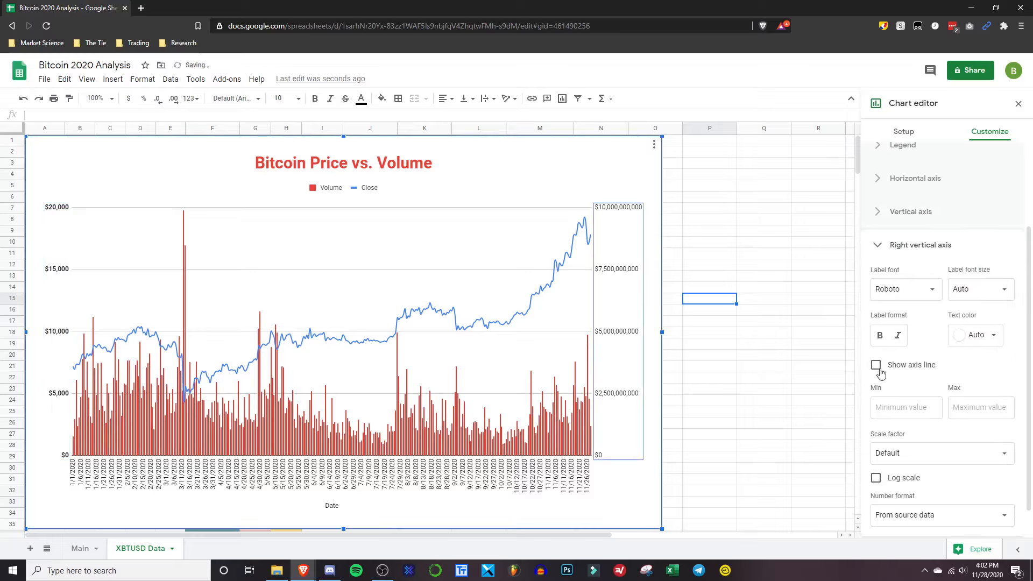
{"action": "left_click", "coordinate": [877, 341]}
{"action": "left_click", "coordinate": [952, 336]}
{"action": "left_click", "coordinate": [884, 378]}
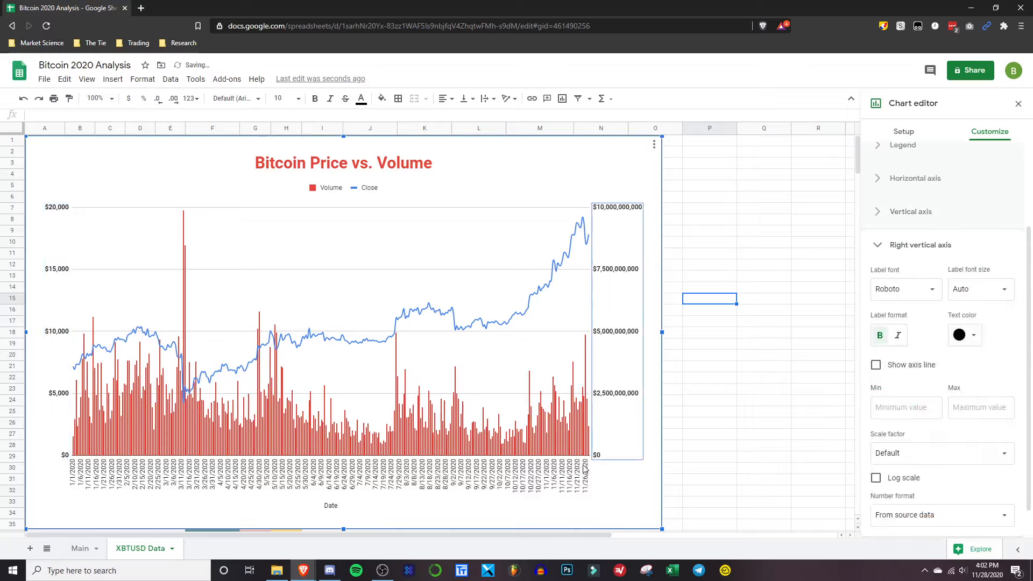
Make the horizontal axis date labels and the Date axis title bold and black
{"action": "left_click", "coordinate": [566, 477]}
{"action": "left_click", "coordinate": [975, 342]}
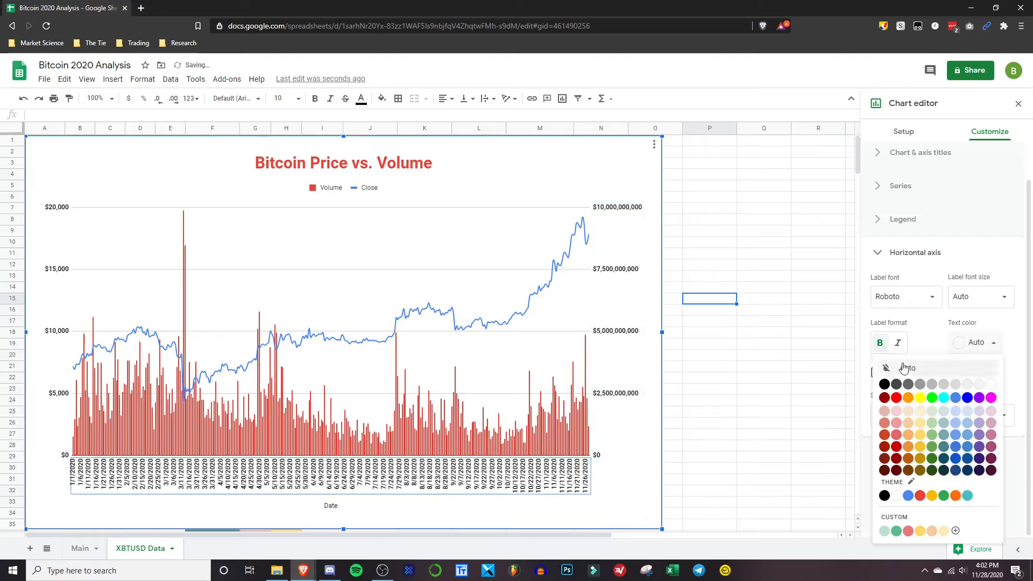
{"action": "left_click", "coordinate": [882, 386]}
{"action": "left_click", "coordinate": [354, 511]}
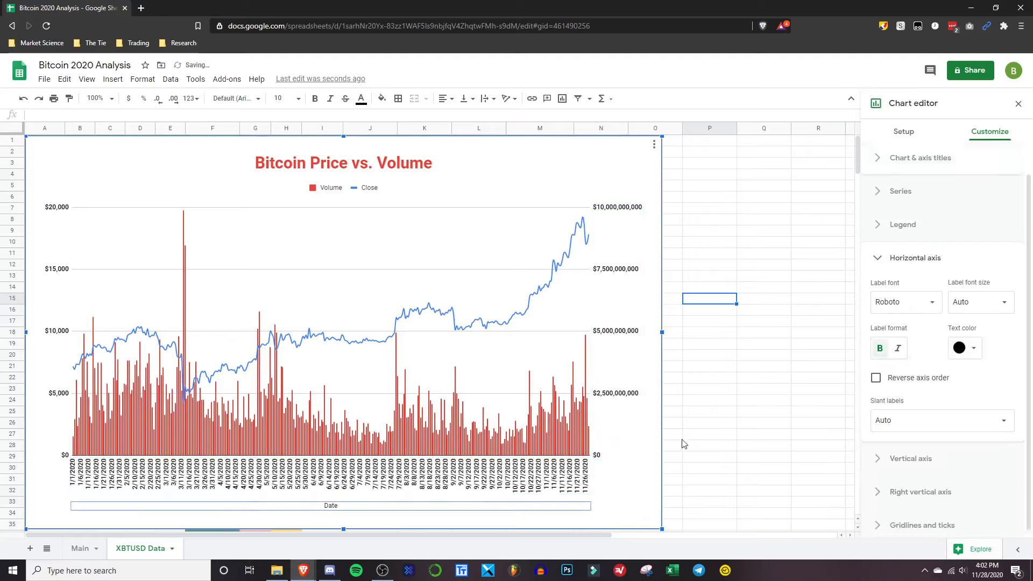
{"action": "left_click", "coordinate": [880, 359]}
{"action": "left_click", "coordinate": [971, 359]}
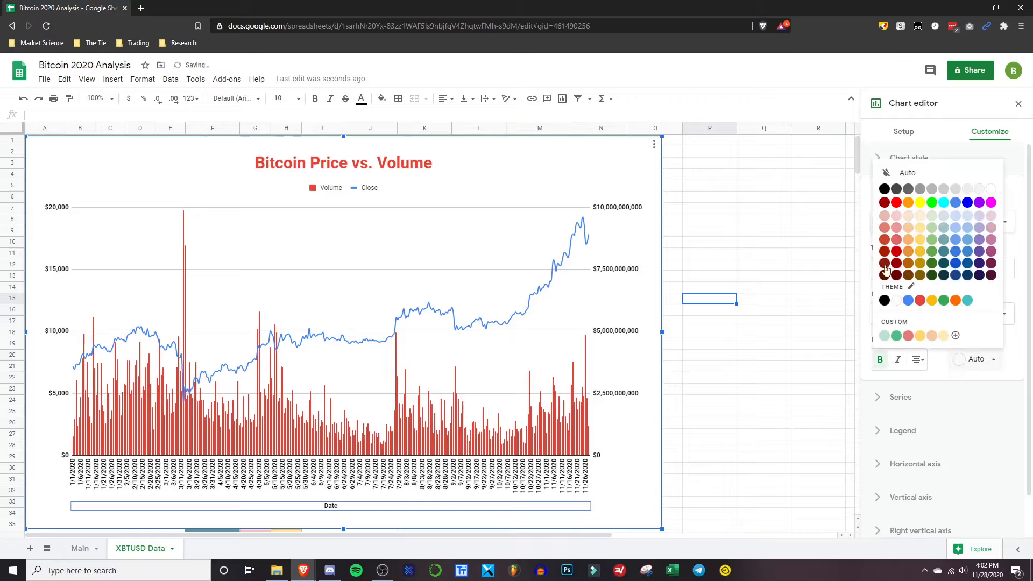
{"action": "left_click", "coordinate": [885, 192]}
Review the vertical axis gridline settings, close the chart editor and reselect the chart
{"action": "left_click", "coordinate": [375, 271]}
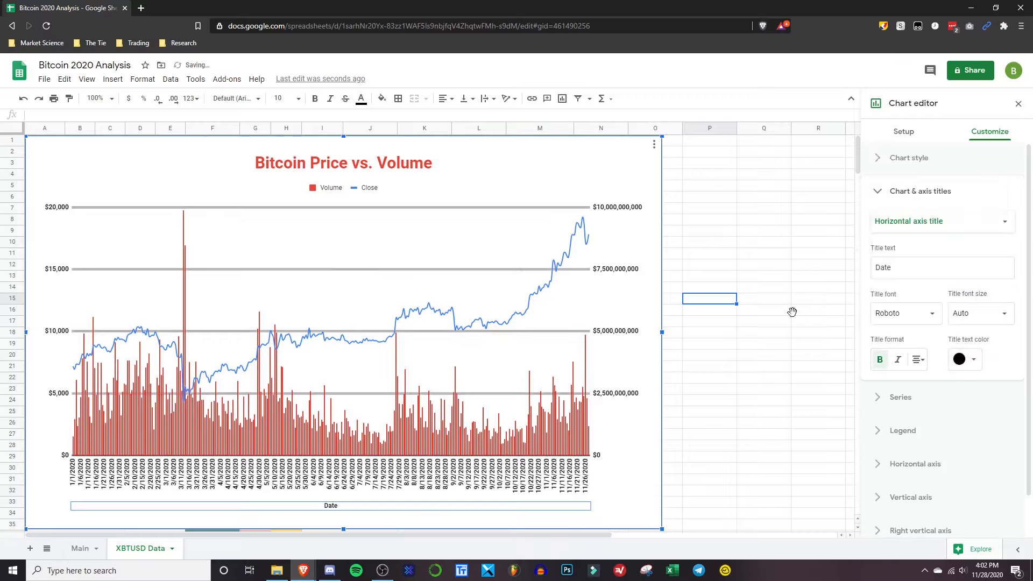
{"action": "scroll", "coordinate": [915, 433], "scroll_direction": "down", "scroll_amount": 1}
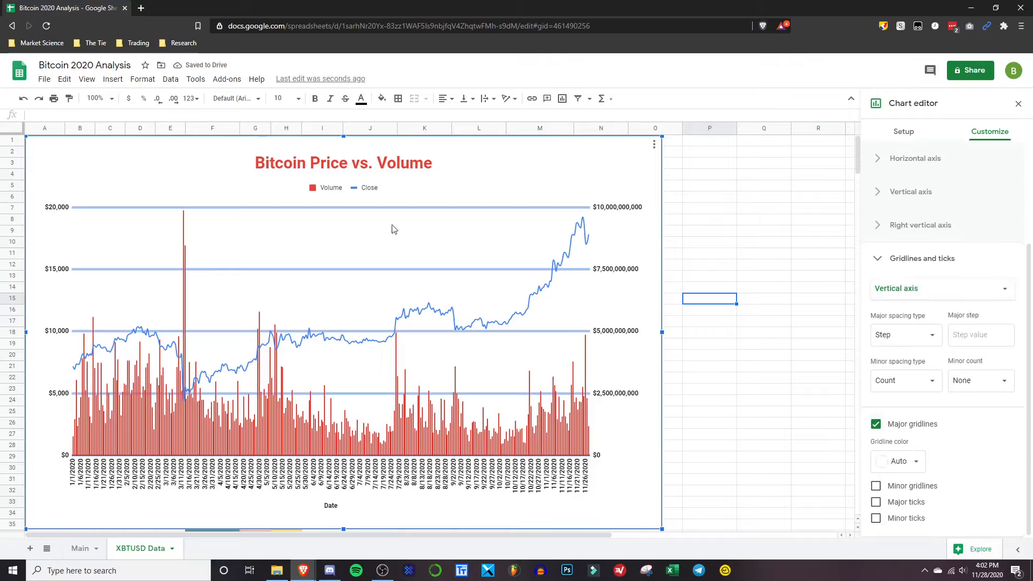
{"action": "left_click", "coordinate": [722, 312]}
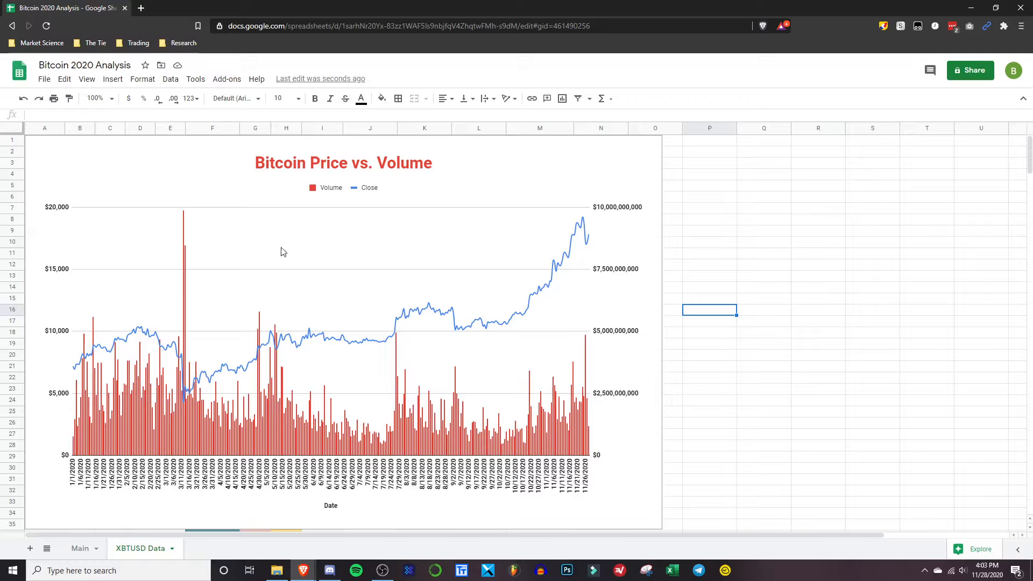
{"action": "left_click", "coordinate": [644, 494]}
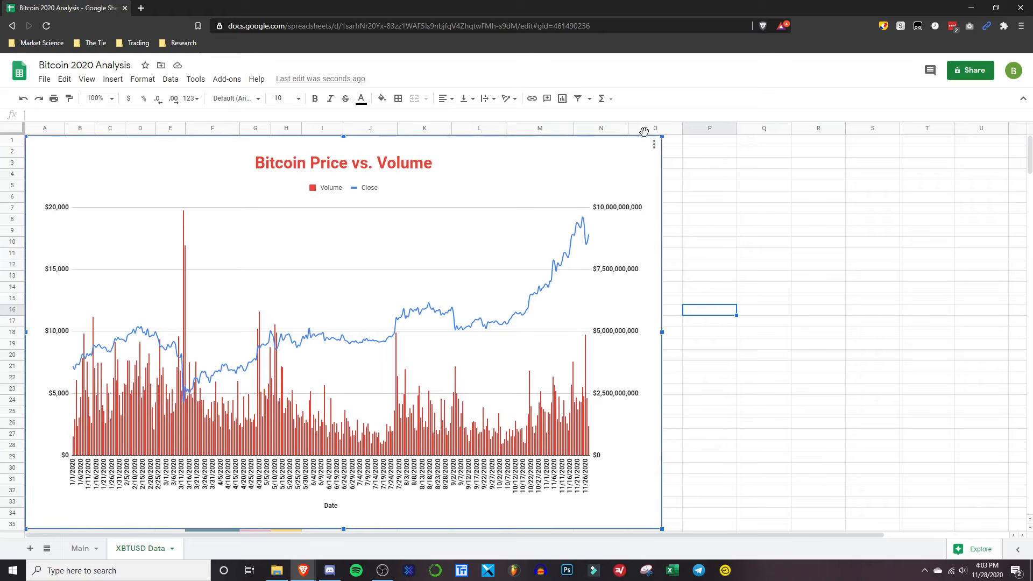
Shrink the Bitcoin Price vs. Volume chart and place it directly below the summary tables, spanning about columns M to S and rows 15 to 35
{"action": "left_click_drag", "start_coordinate": [662, 137], "coordinate": [545, 209]}
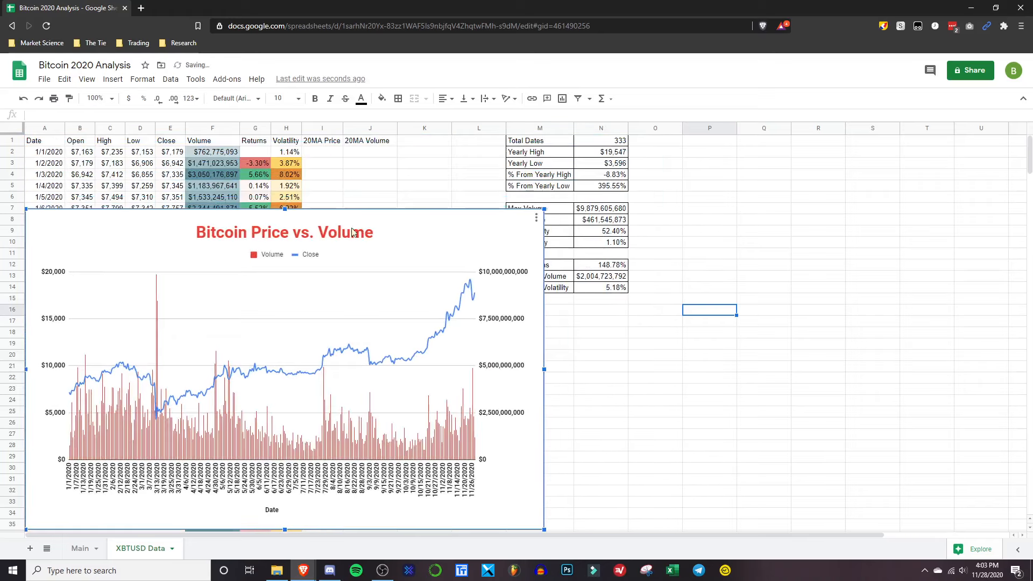
{"action": "left_click_drag", "start_coordinate": [226, 245], "coordinate": [613, 253]}
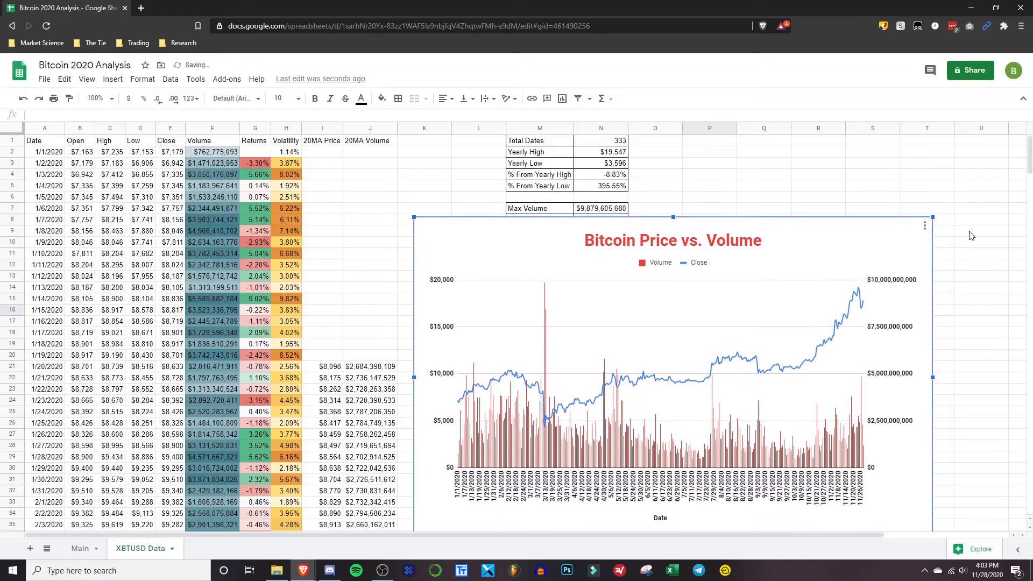
{"action": "left_click_drag", "start_coordinate": [838, 282], "coordinate": [739, 336]}
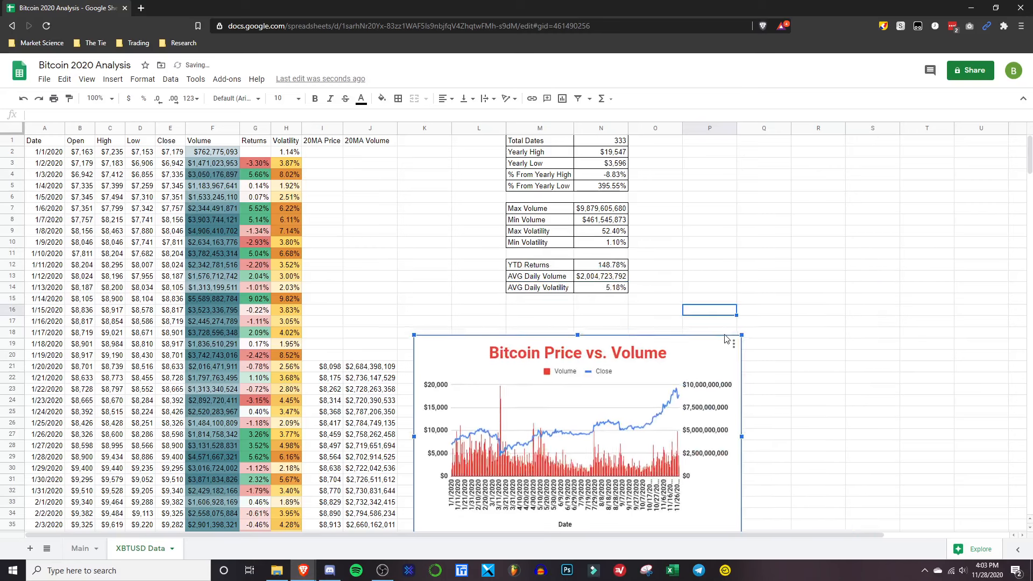
{"action": "left_click_drag", "start_coordinate": [652, 360], "coordinate": [746, 347]}
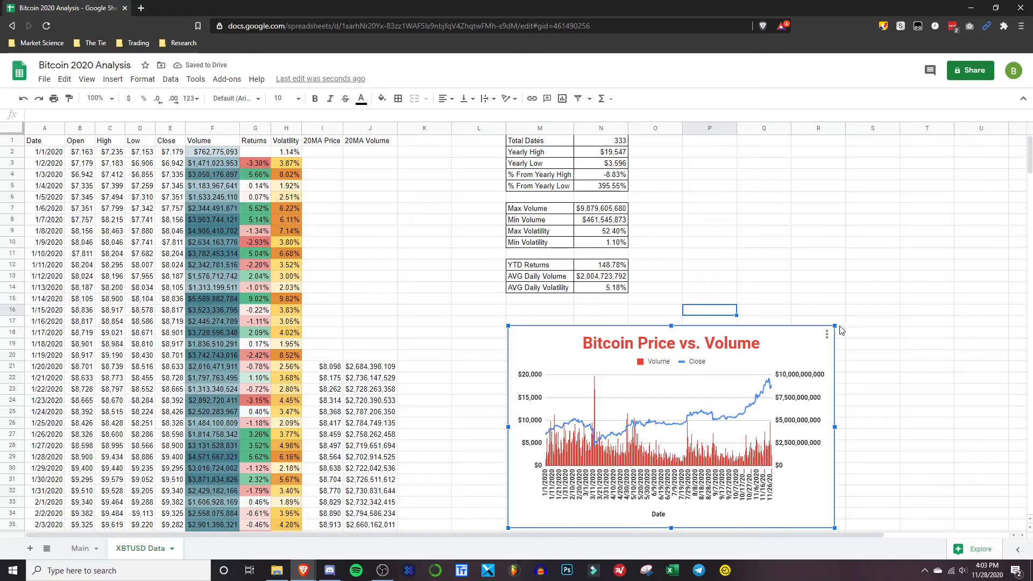
{"action": "left_click_drag", "start_coordinate": [835, 326], "coordinate": [876, 302]}
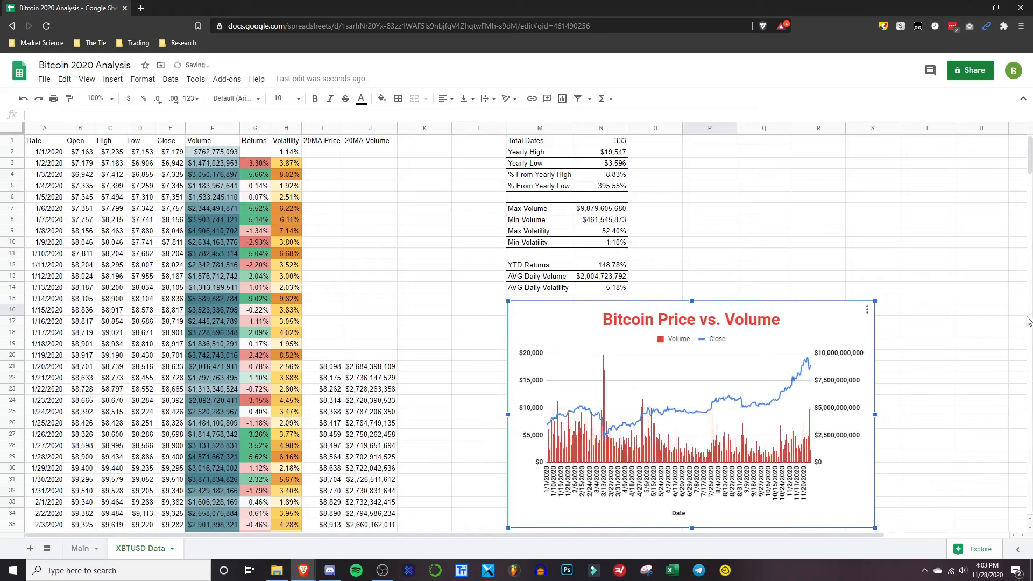
{"action": "left_click", "coordinate": [963, 323]}
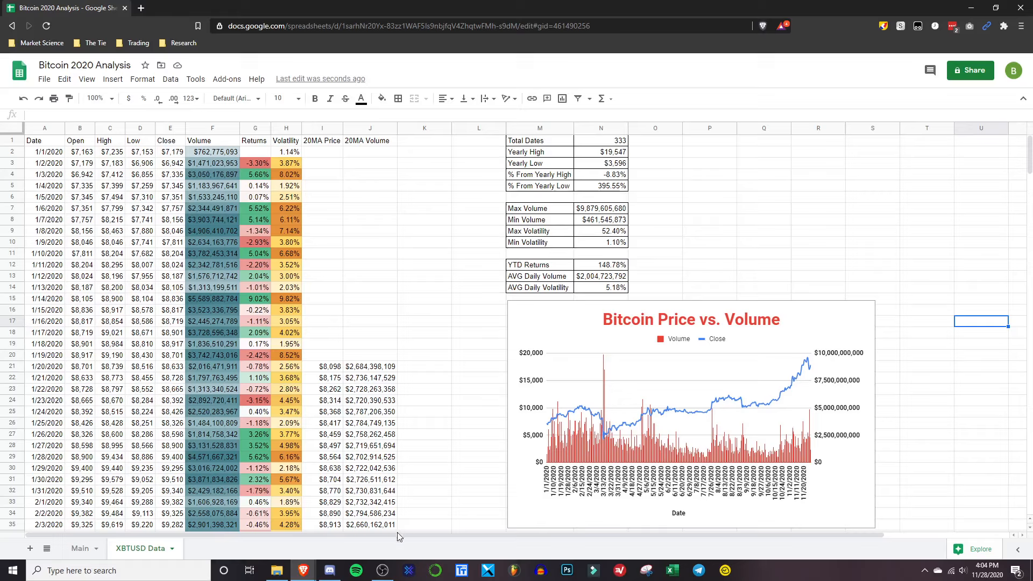
{"action": "left_click", "coordinate": [382, 570]}
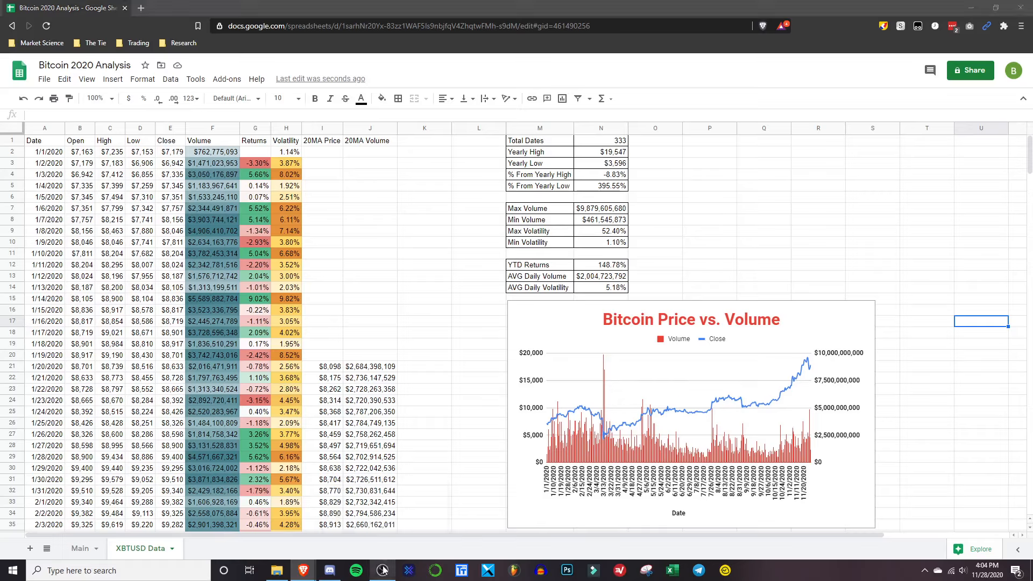